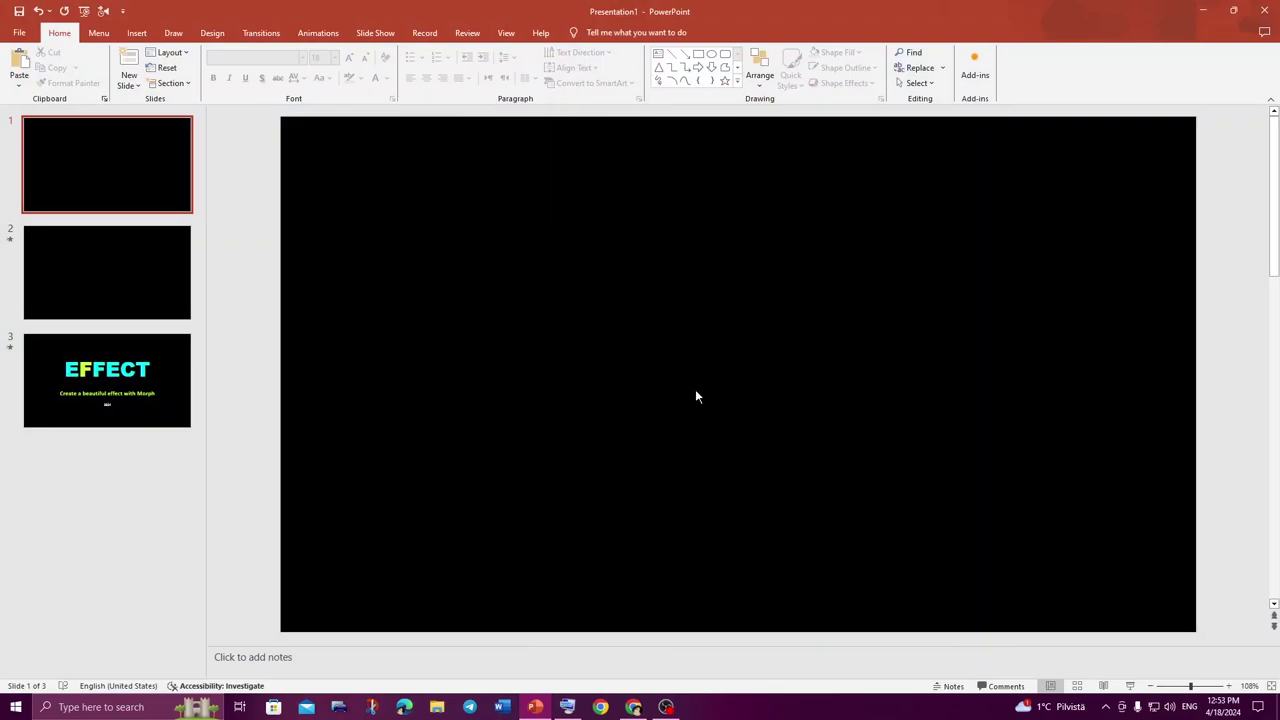
Play the finished three-slide Morph demo as a slide show, then return to editing
{"action": "left_click", "coordinate": [1130, 686]}
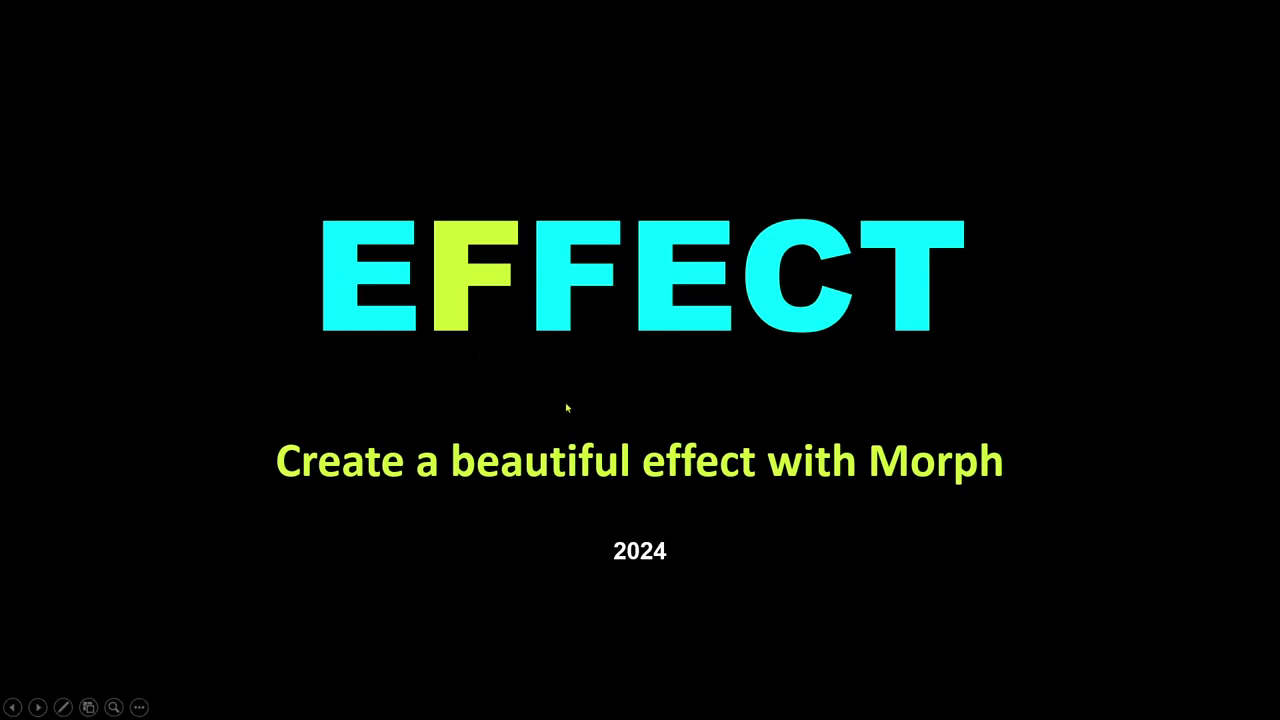
{"action": "key", "text": "Escape"}
{"action": "left_click", "coordinate": [108, 160]}
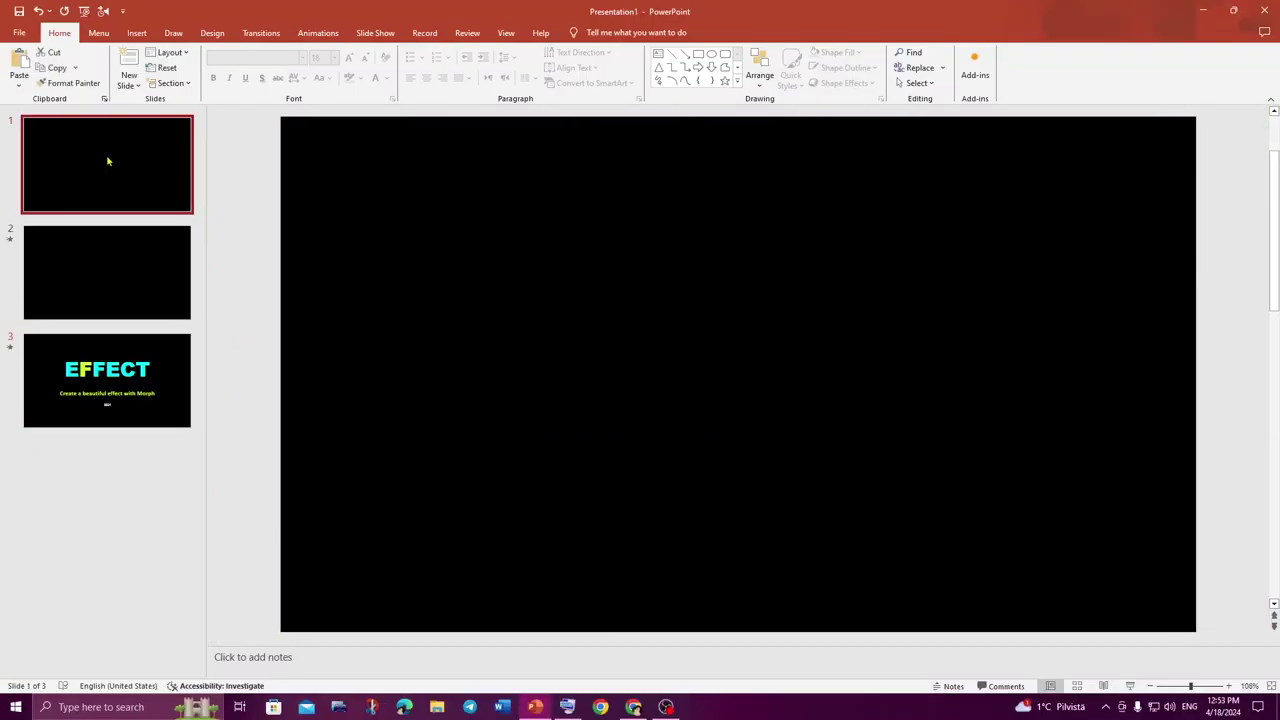
Preview the Morph transitions into slides 2 and 3 from the Transitions tab
{"action": "left_click", "coordinate": [140, 260]}
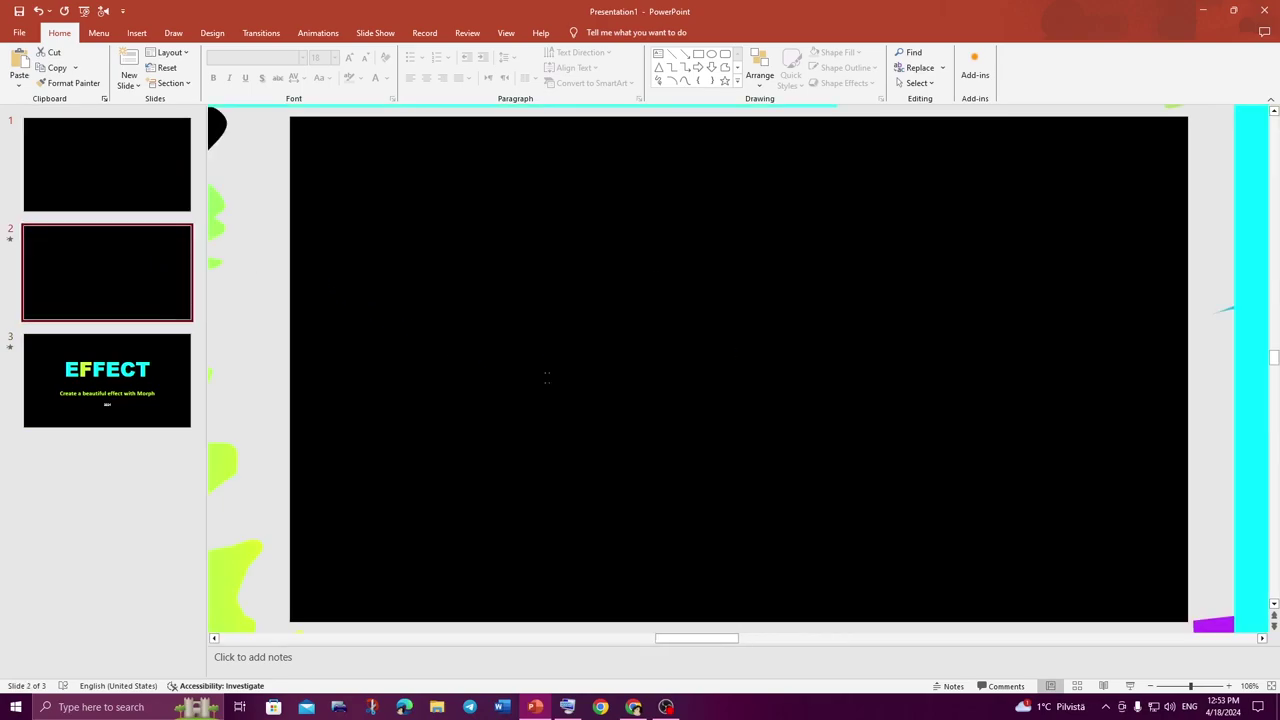
{"action": "left_click", "coordinate": [261, 32]}
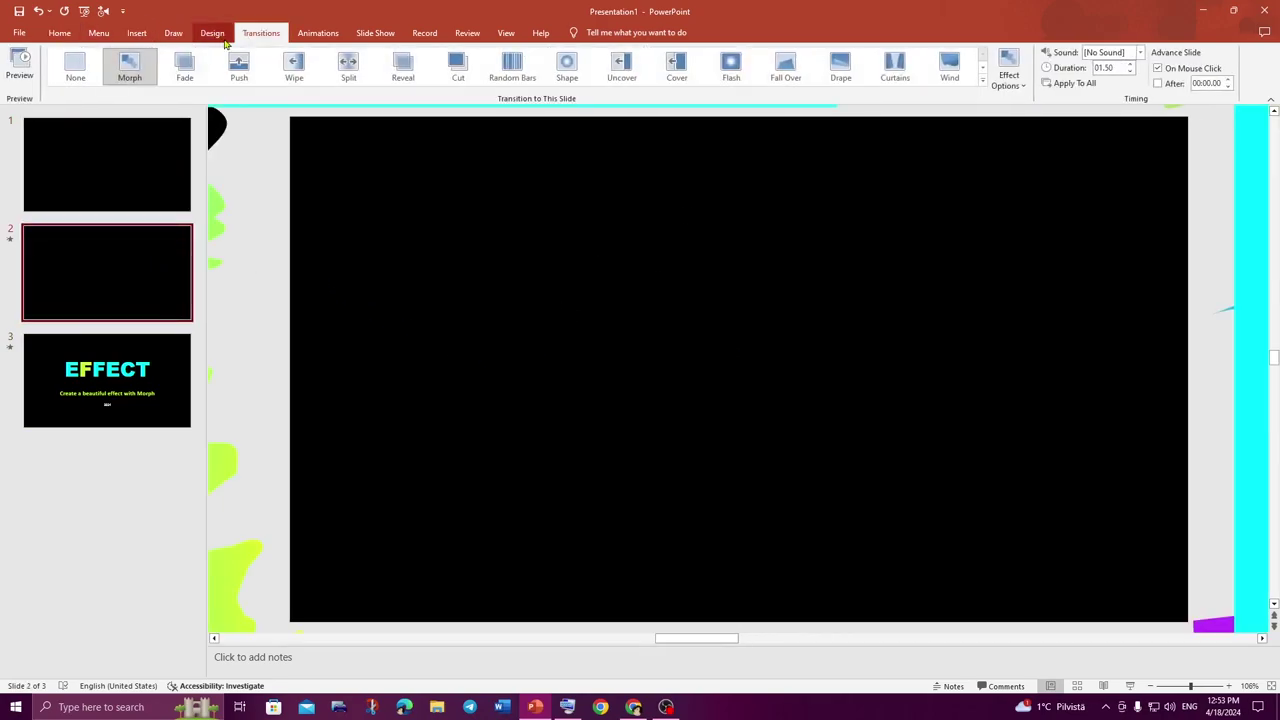
{"action": "left_click", "coordinate": [22, 64]}
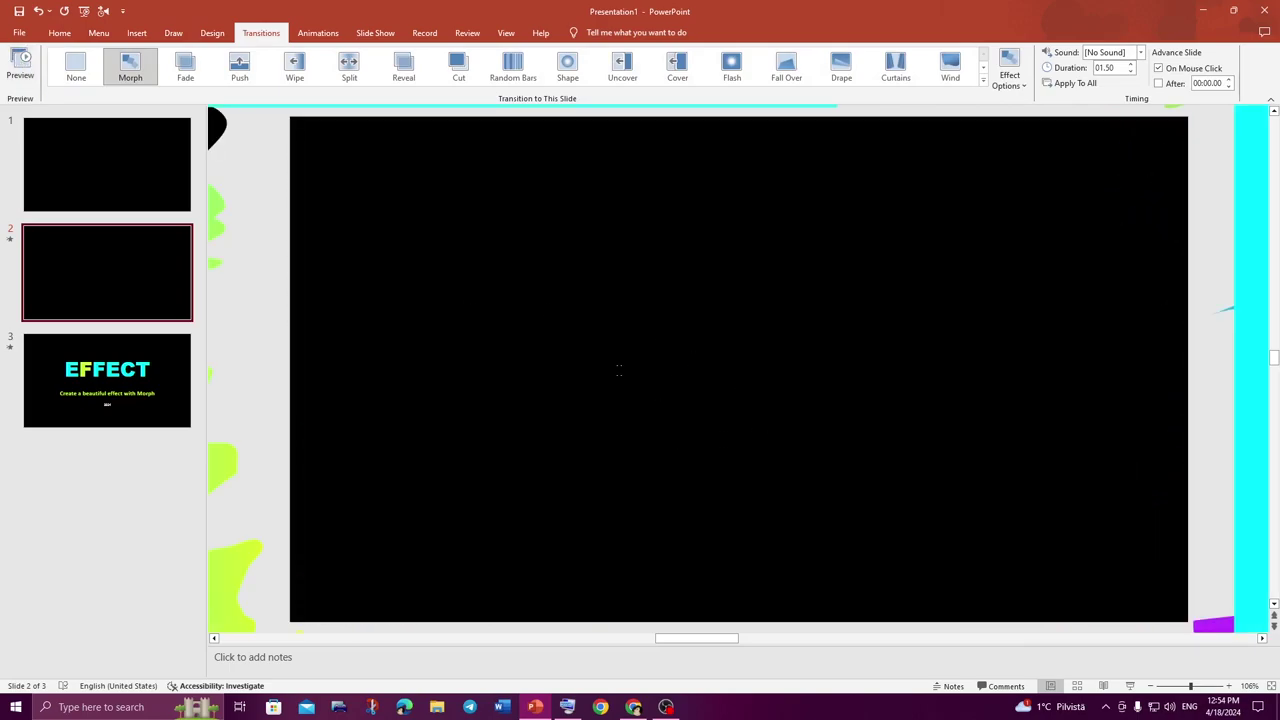
{"action": "left_click", "coordinate": [24, 65]}
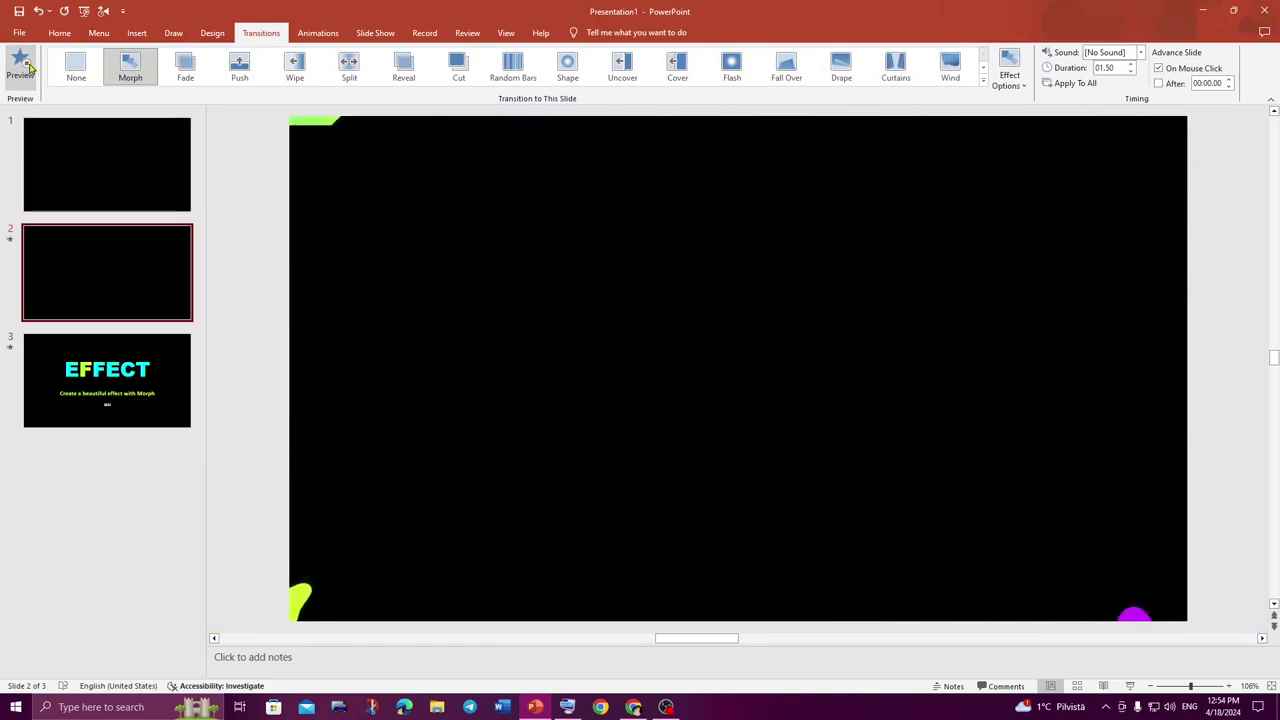
{"action": "left_click", "coordinate": [137, 400]}
{"action": "left_click", "coordinate": [24, 66]}
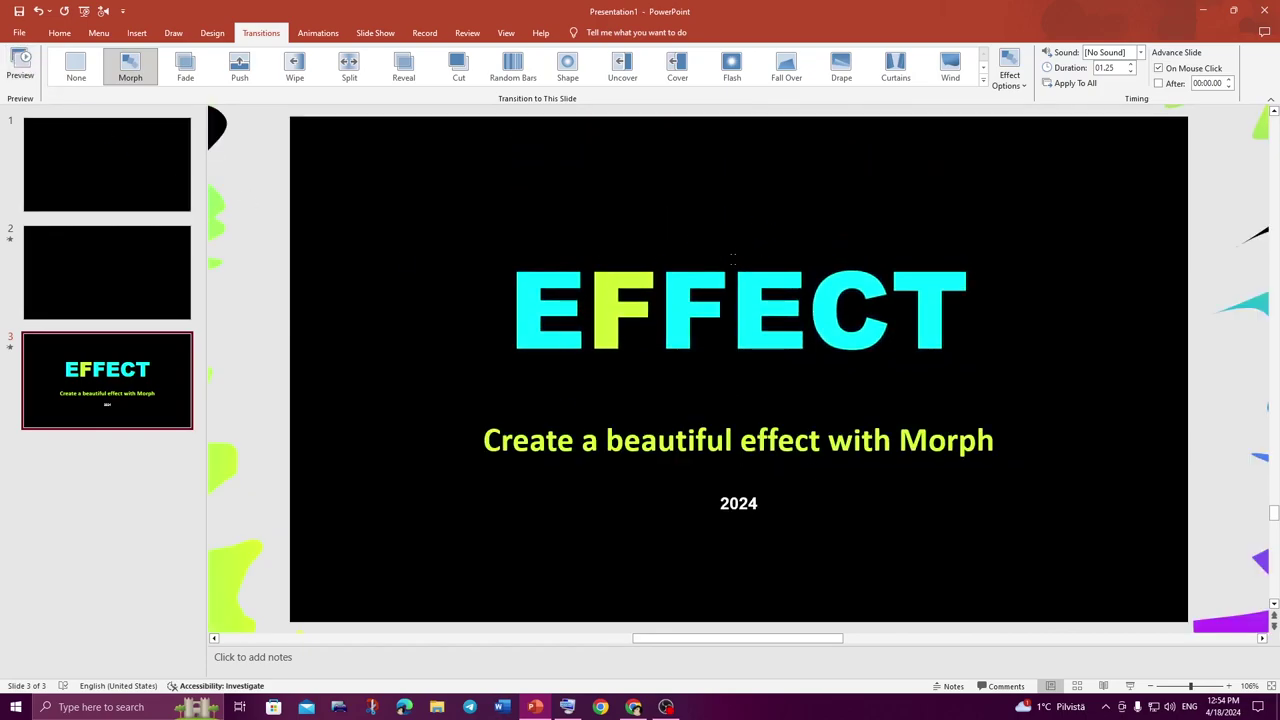
{"action": "left_click", "coordinate": [19, 32]}
Create a new blank presentation holding only a single Blank-layout slide
{"action": "left_click", "coordinate": [36, 95]}
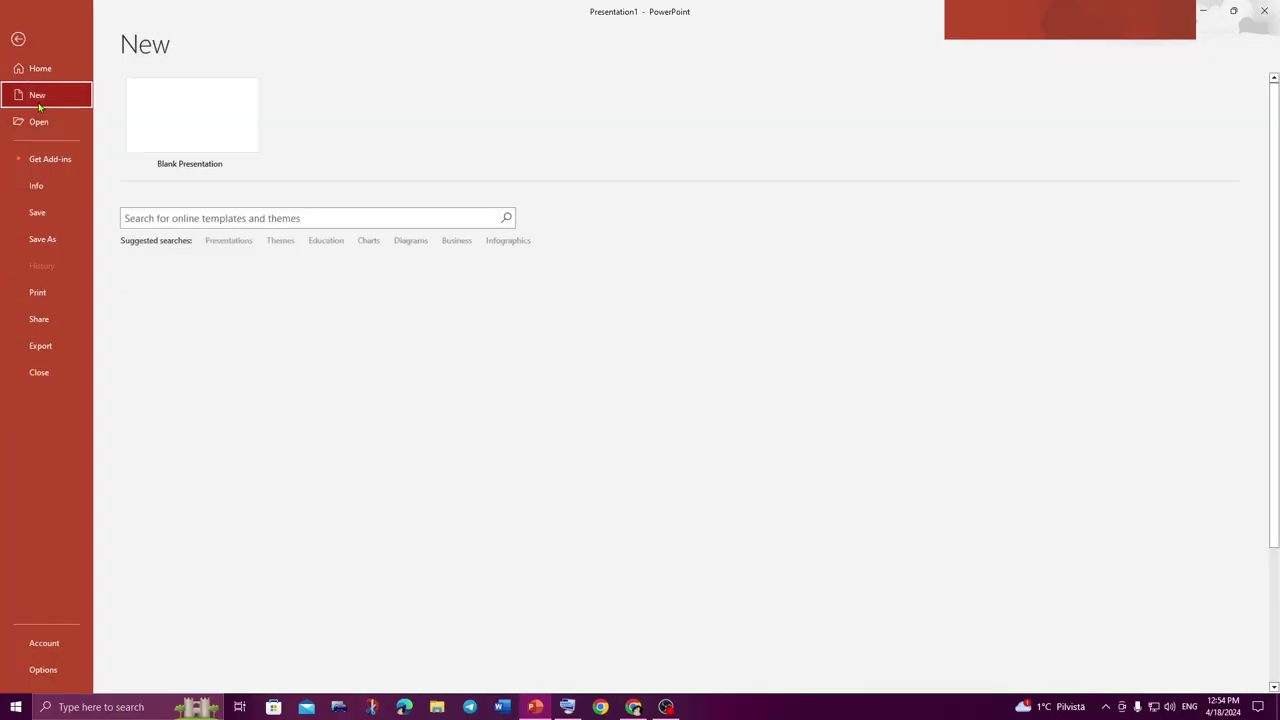
{"action": "left_click", "coordinate": [157, 117]}
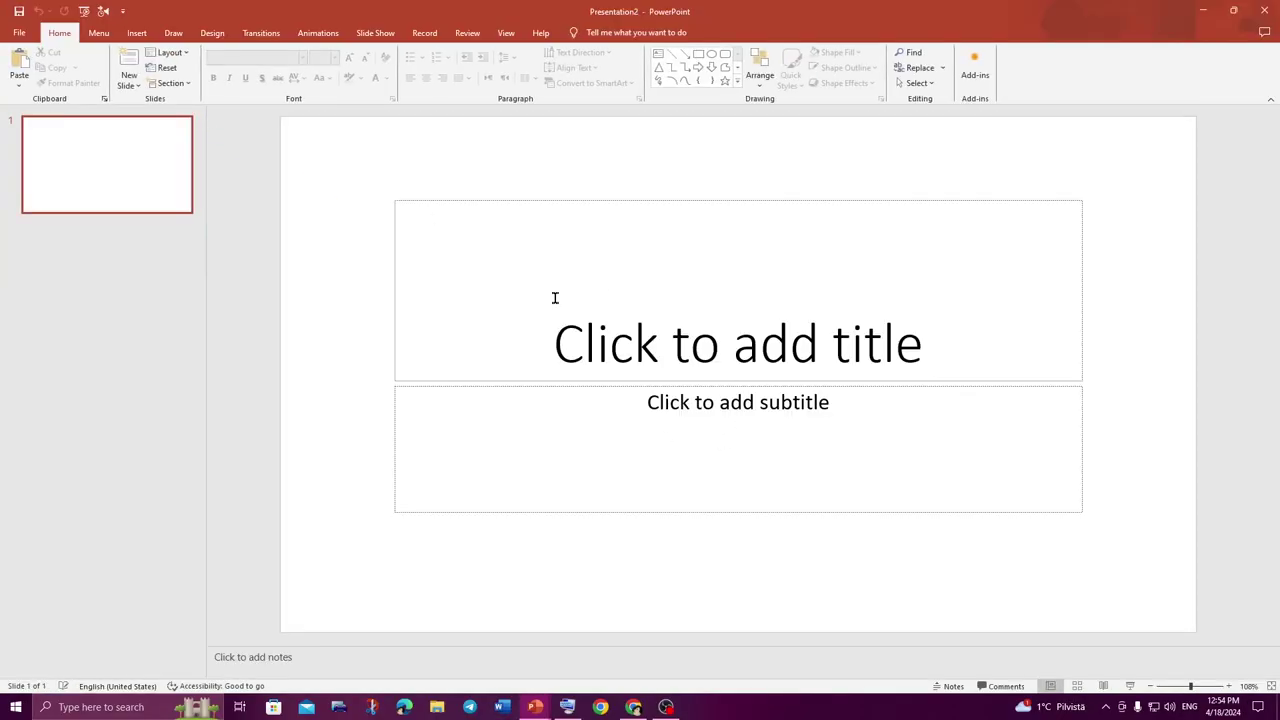
{"action": "left_click", "coordinate": [128, 80]}
{"action": "left_click", "coordinate": [134, 252]}
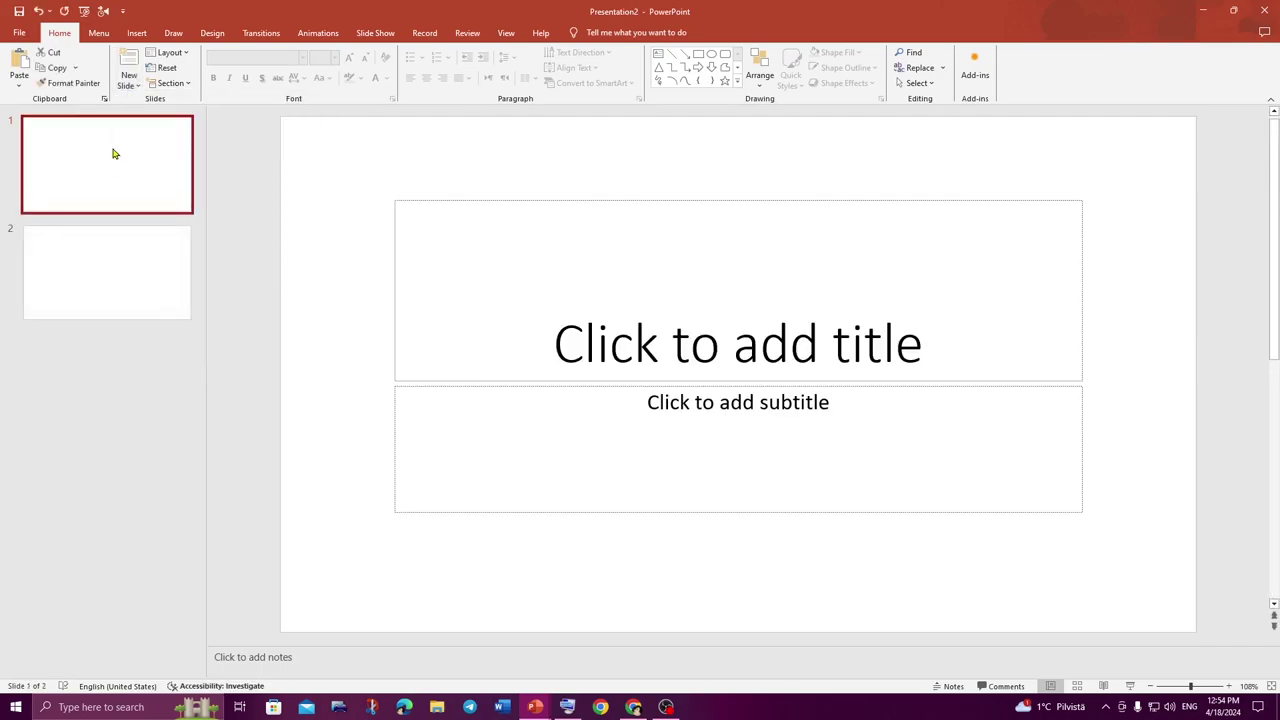
{"action": "key", "text": "Delete"}
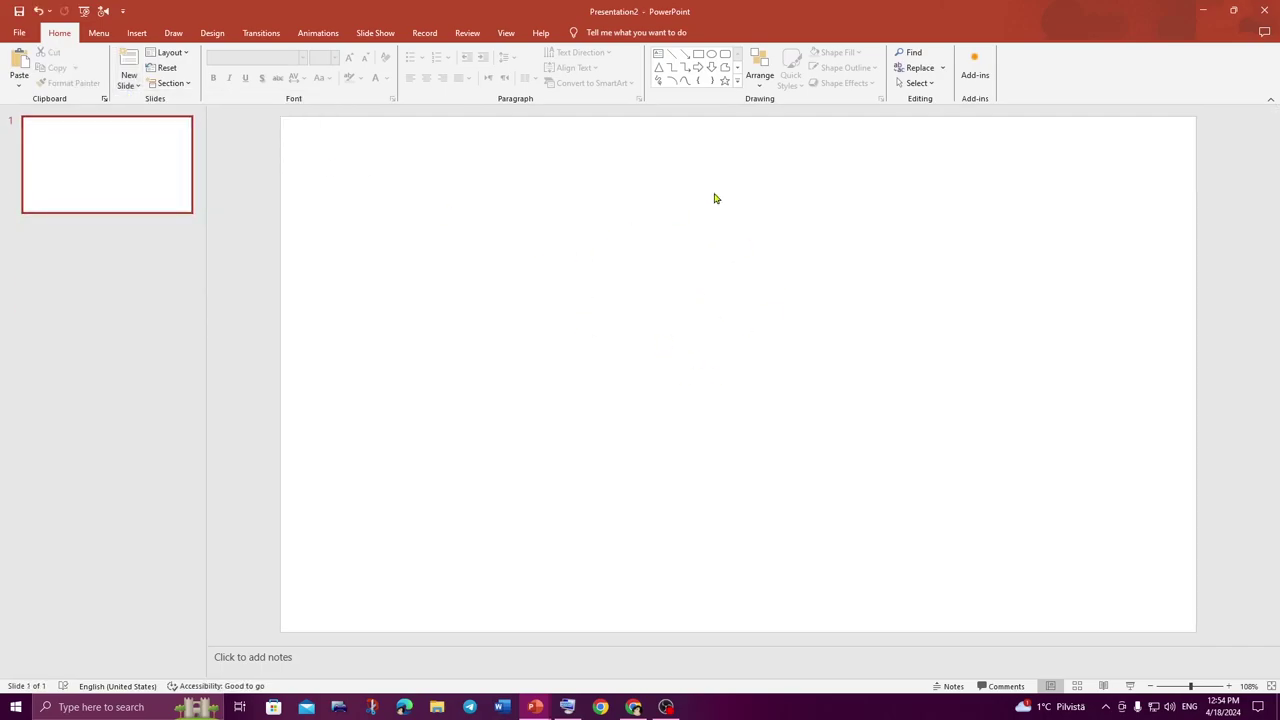
Draw a large square and align it to the slide's center and middle
{"action": "left_click", "coordinate": [738, 82]}
{"action": "left_click", "coordinate": [697, 80]}
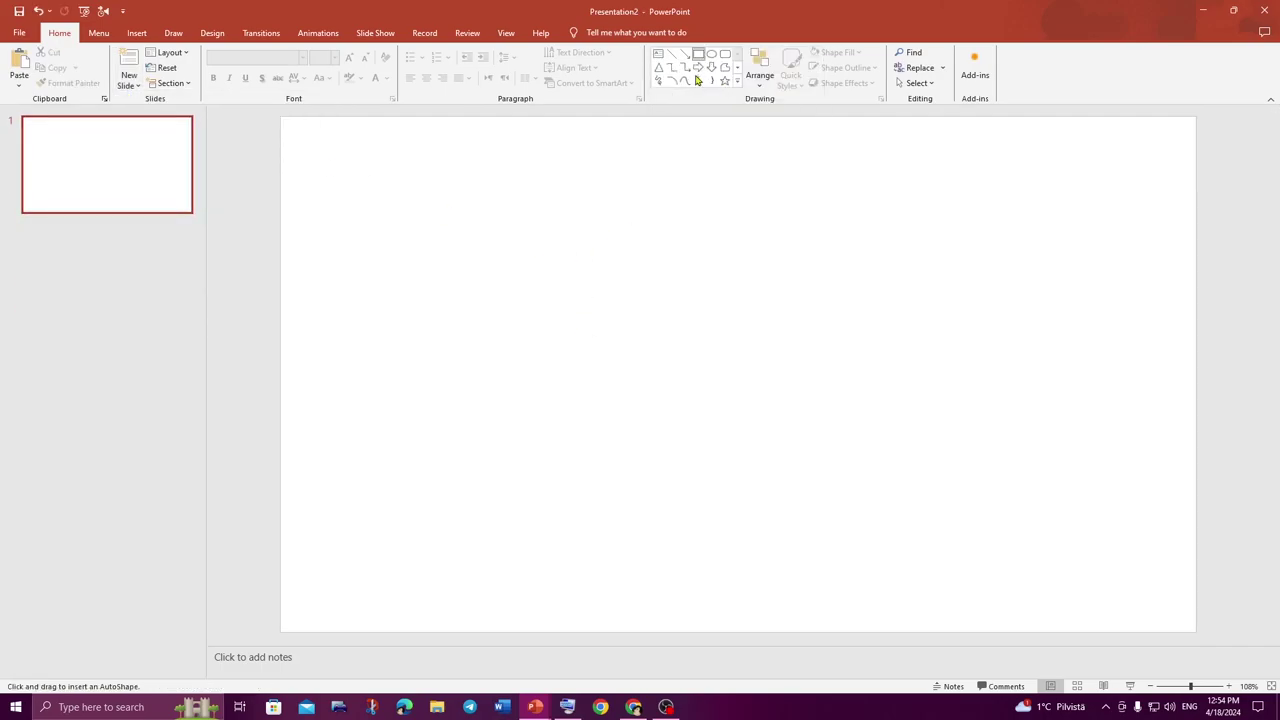
{"action": "left_click_drag", "start_coordinate": [518, 199], "coordinate": [910, 467]}
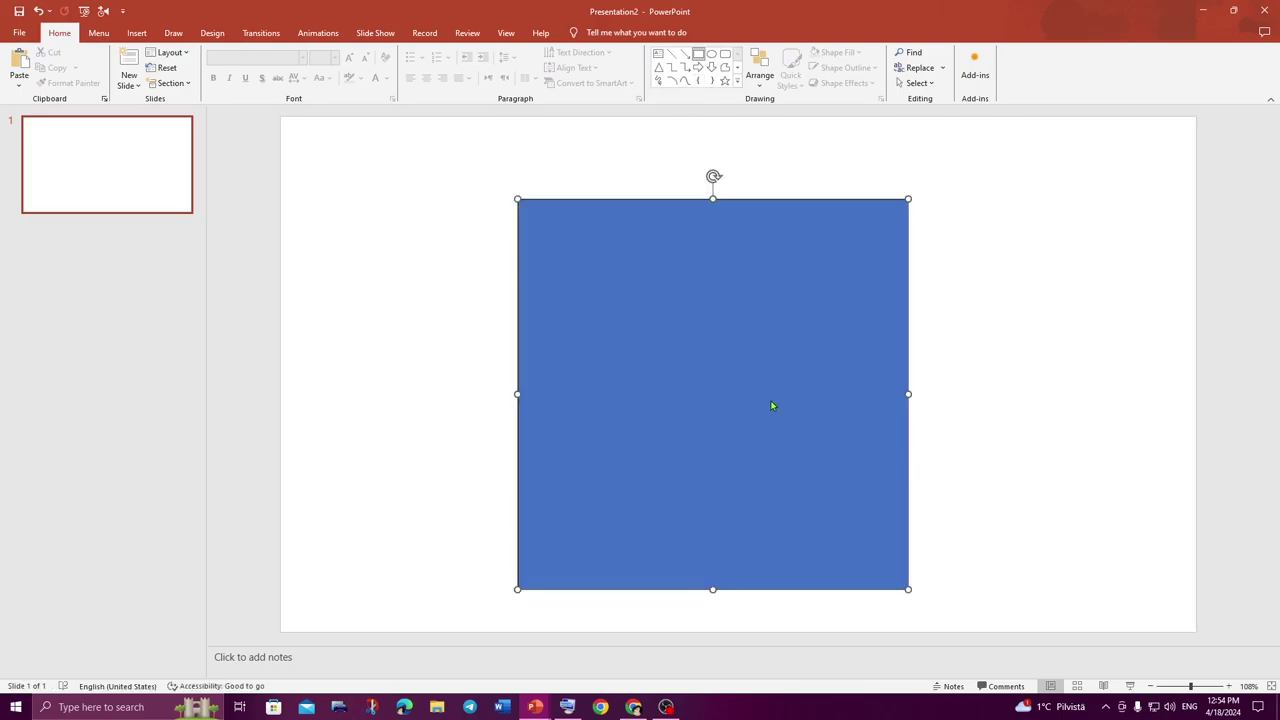
{"action": "left_click_drag", "start_coordinate": [720, 400], "coordinate": [755, 355]}
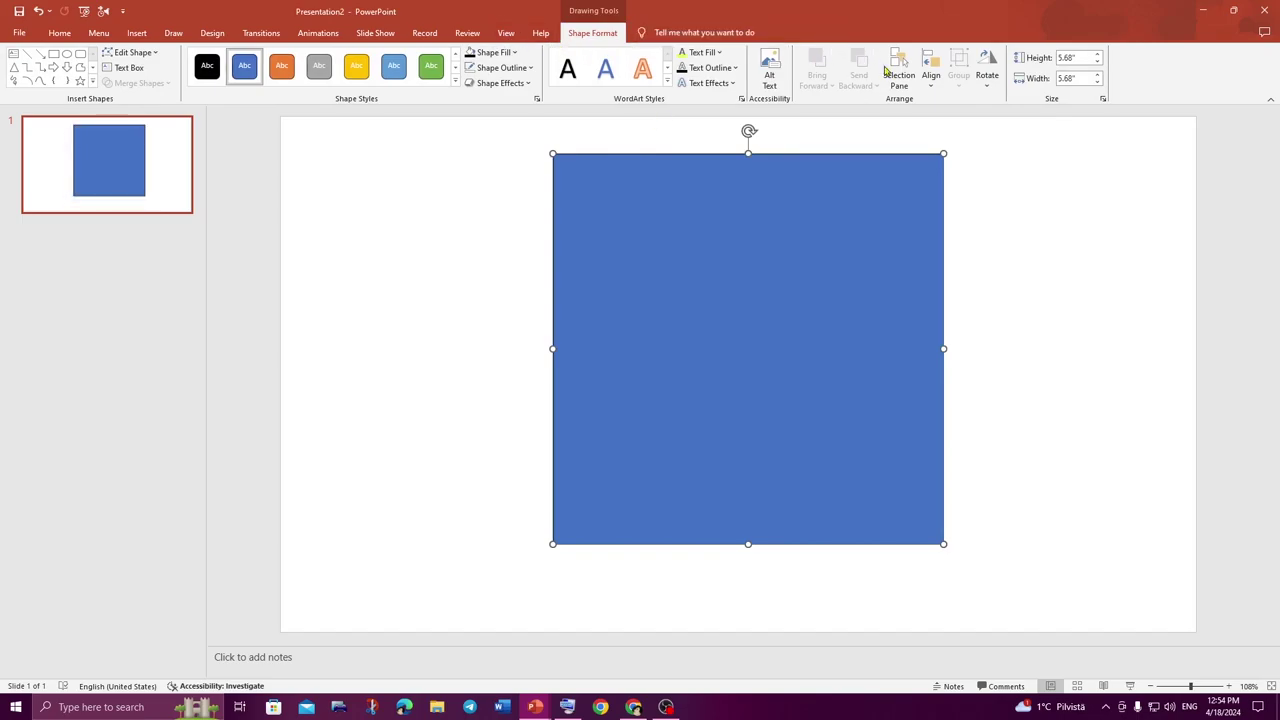
{"action": "left_click", "coordinate": [931, 75]}
{"action": "left_click", "coordinate": [957, 132]}
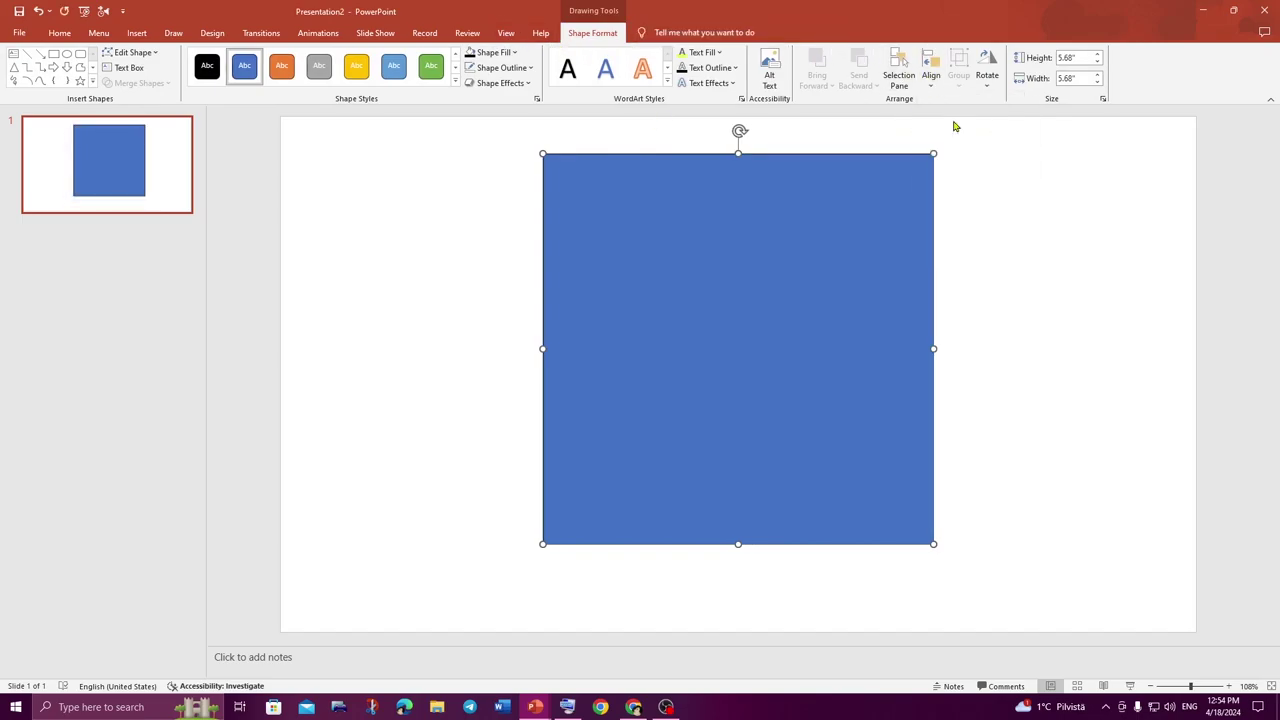
{"action": "left_click", "coordinate": [930, 75]}
{"action": "left_click", "coordinate": [943, 166]}
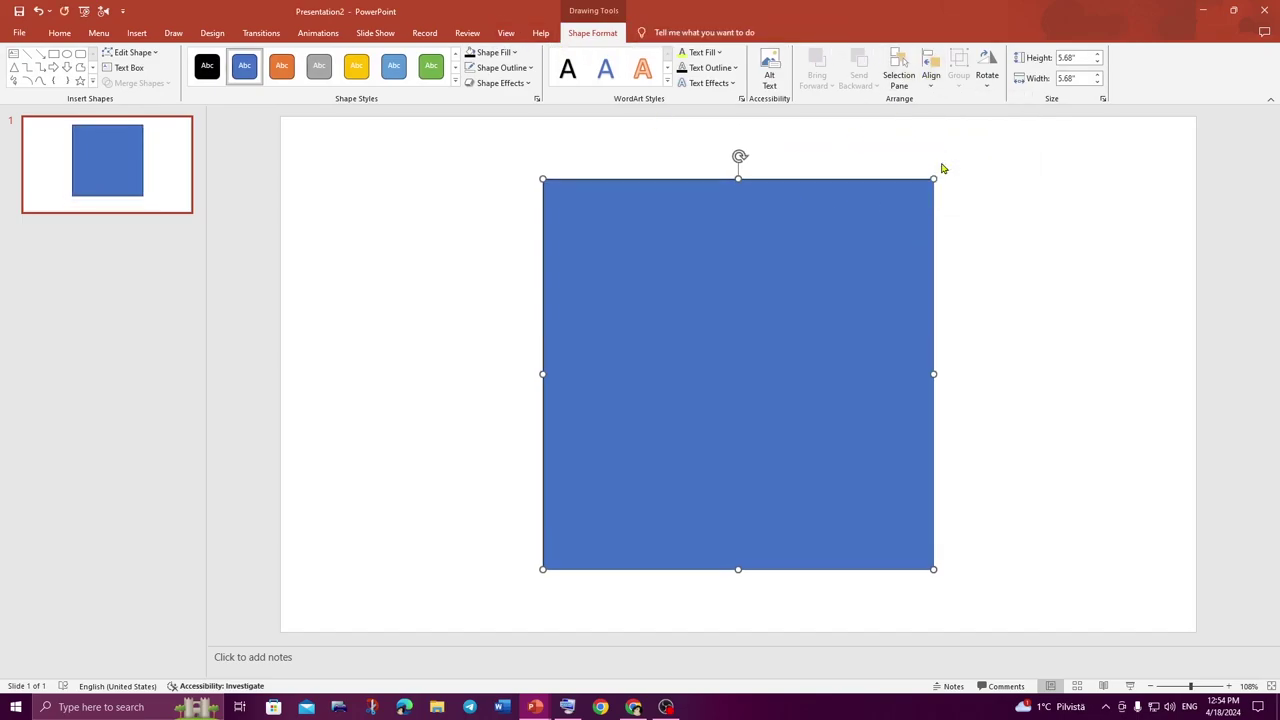
Fill the square black and set its outline to No Outline
{"action": "left_click", "coordinate": [493, 52]}
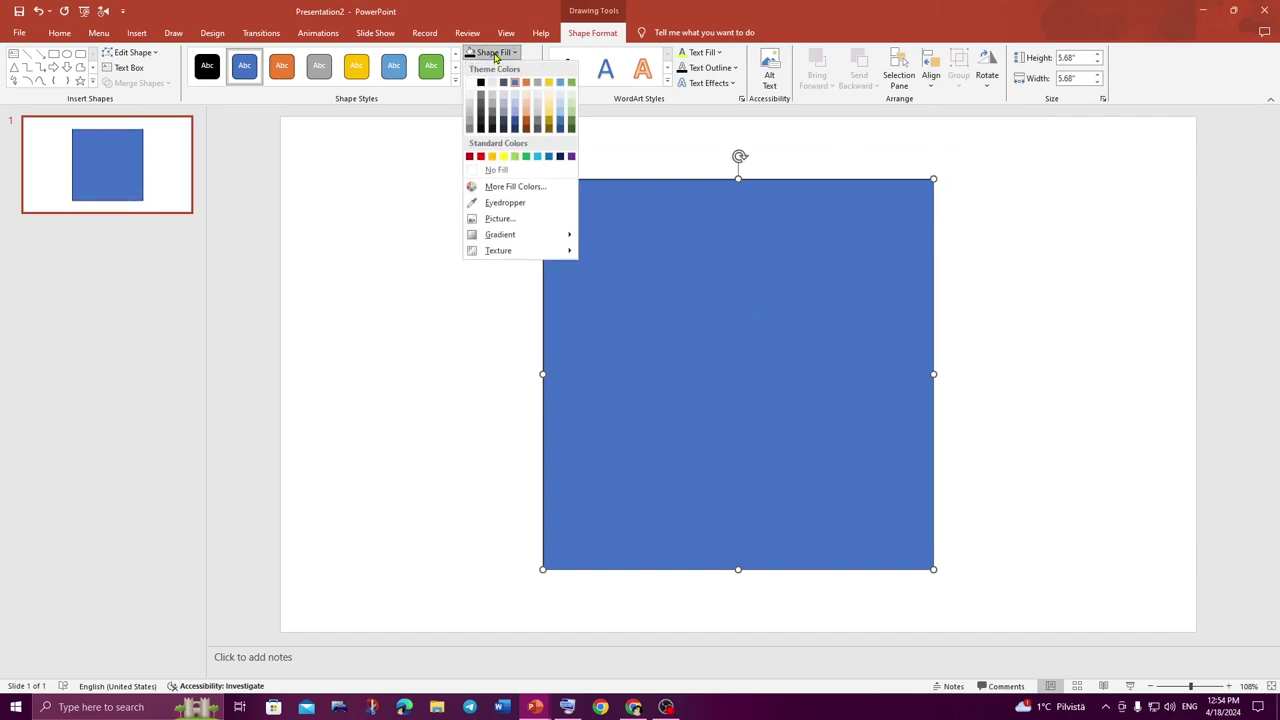
{"action": "left_click", "coordinate": [481, 84]}
{"action": "left_click", "coordinate": [501, 67]}
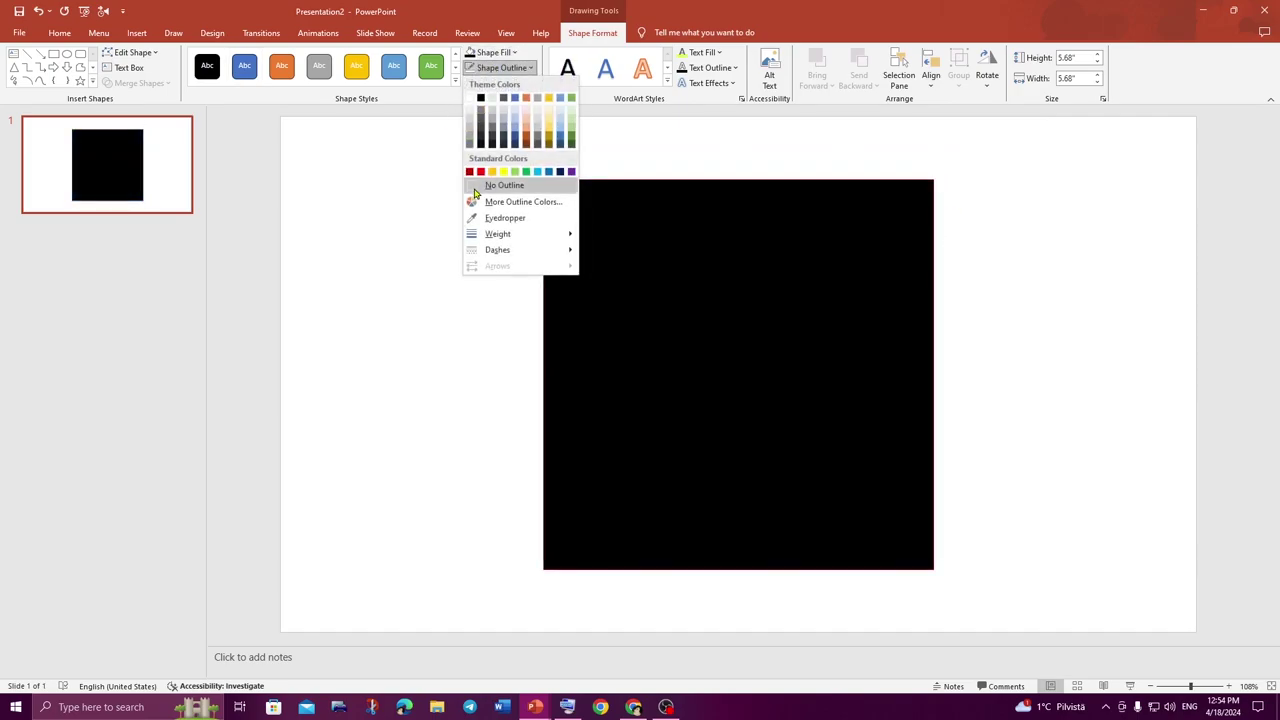
{"action": "left_click", "coordinate": [495, 177]}
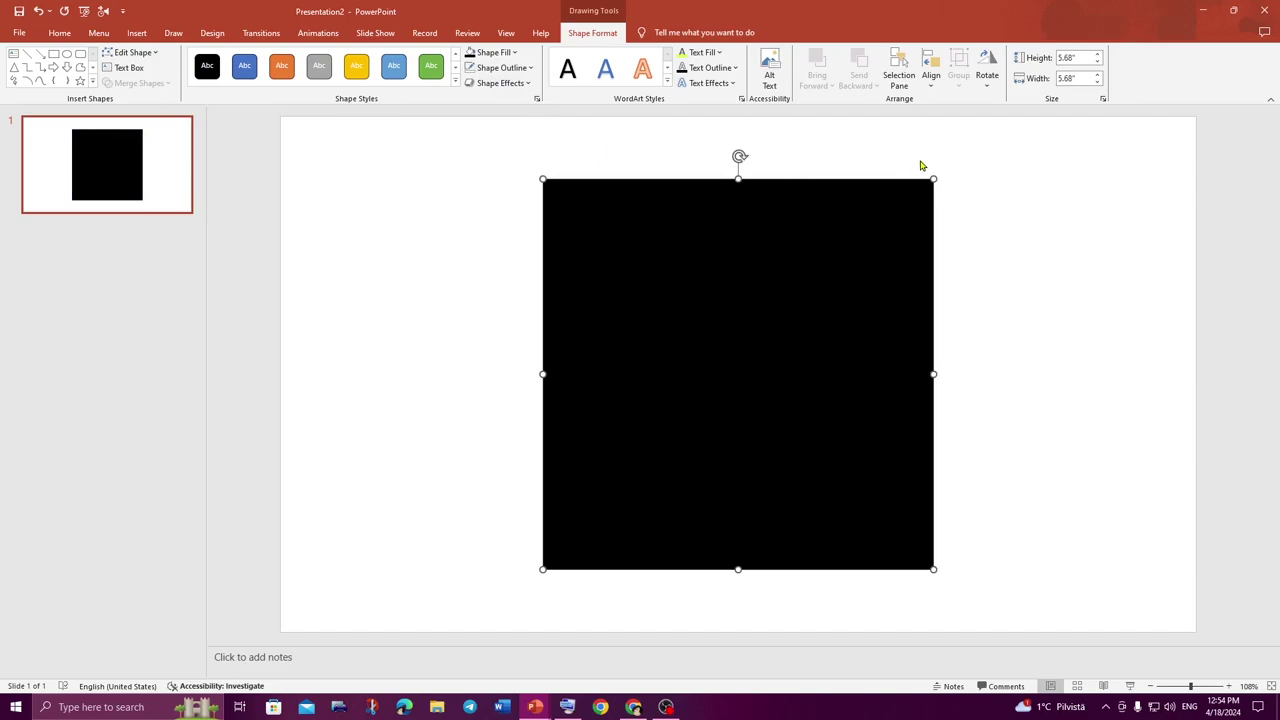
{"action": "left_click", "coordinate": [979, 185]}
Draw an oval circle on the black square, sized 1.08" across
{"action": "left_click", "coordinate": [737, 86]}
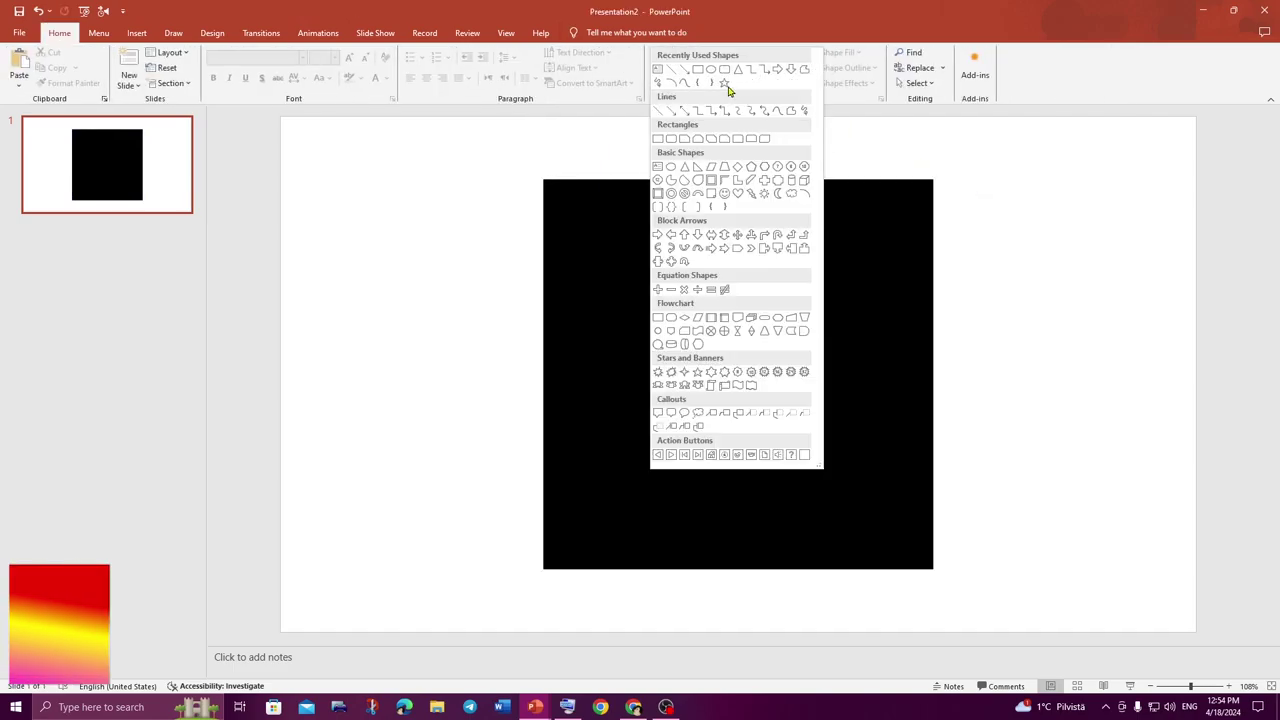
{"action": "left_click", "coordinate": [713, 73]}
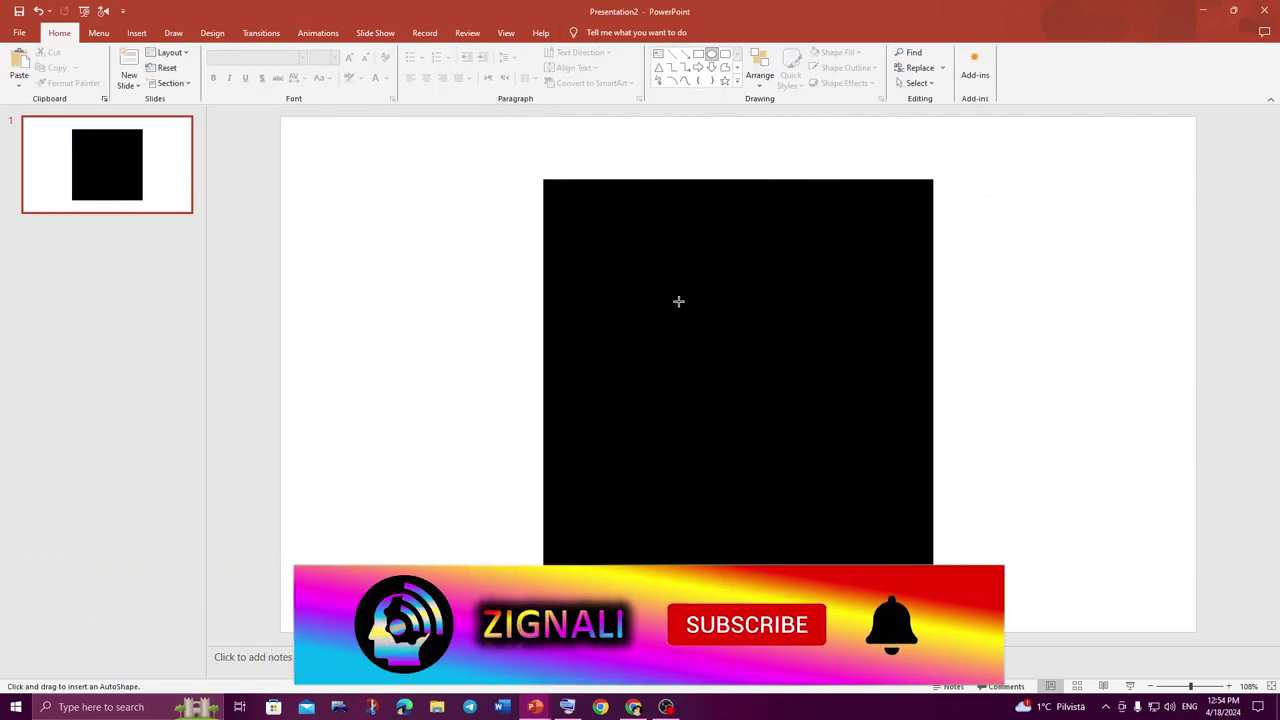
{"action": "left_click_drag", "start_coordinate": [678, 300], "coordinate": [812, 436]}
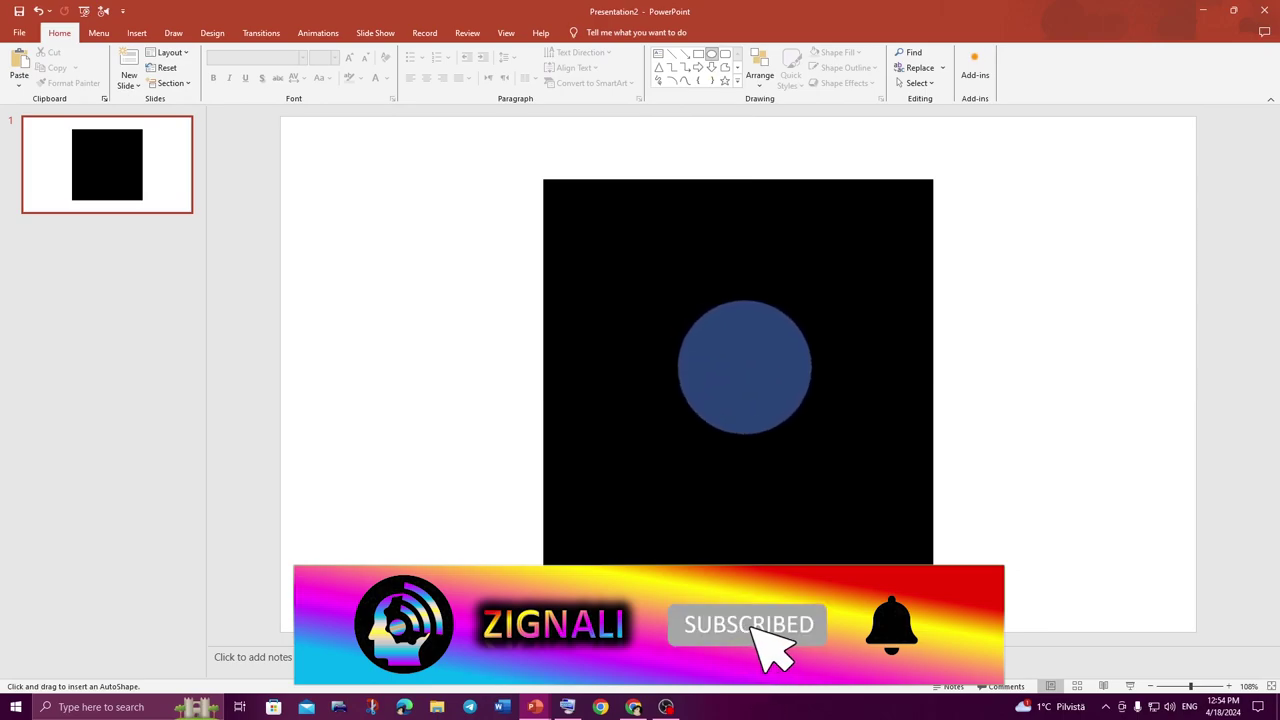
{"action": "left_click_drag", "start_coordinate": [812, 436], "coordinate": [793, 415]}
{"action": "left_click_drag", "start_coordinate": [737, 360], "coordinate": [743, 372]}
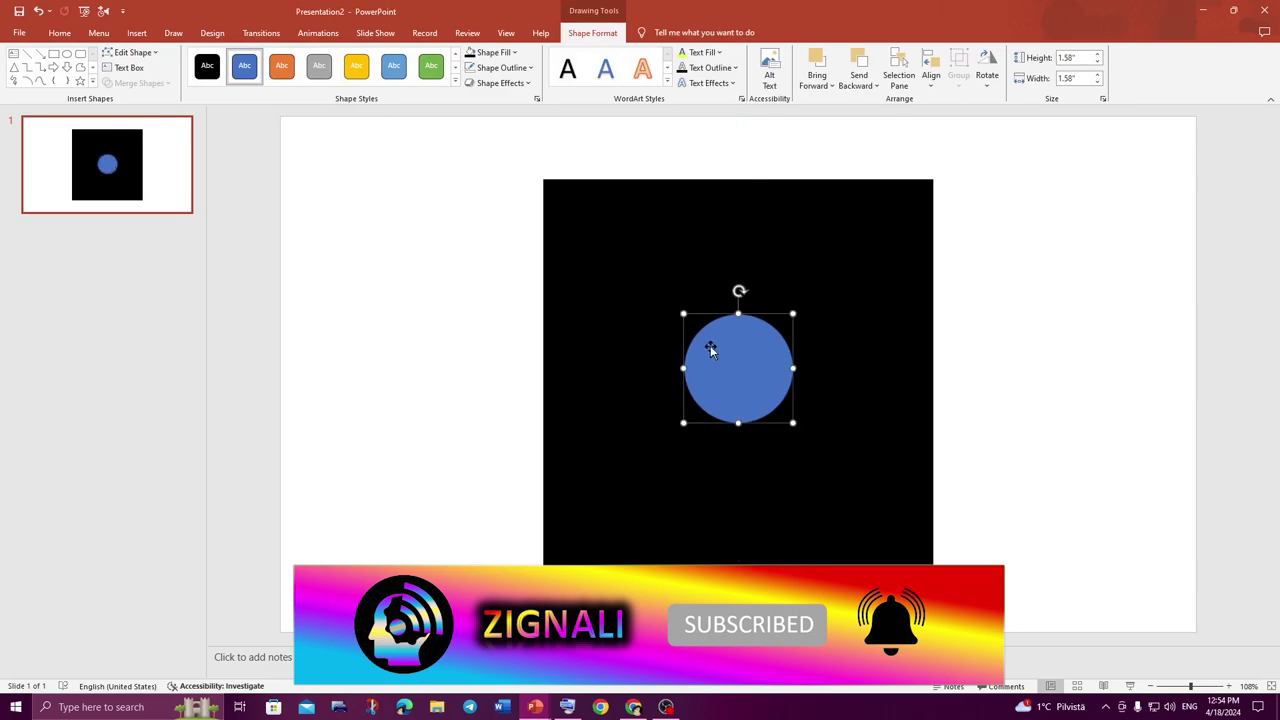
{"action": "key", "text": "Down"}
{"action": "scroll", "coordinate": [756, 367], "scroll_direction": "up", "scroll_amount": 10, "text": "ctrl"}
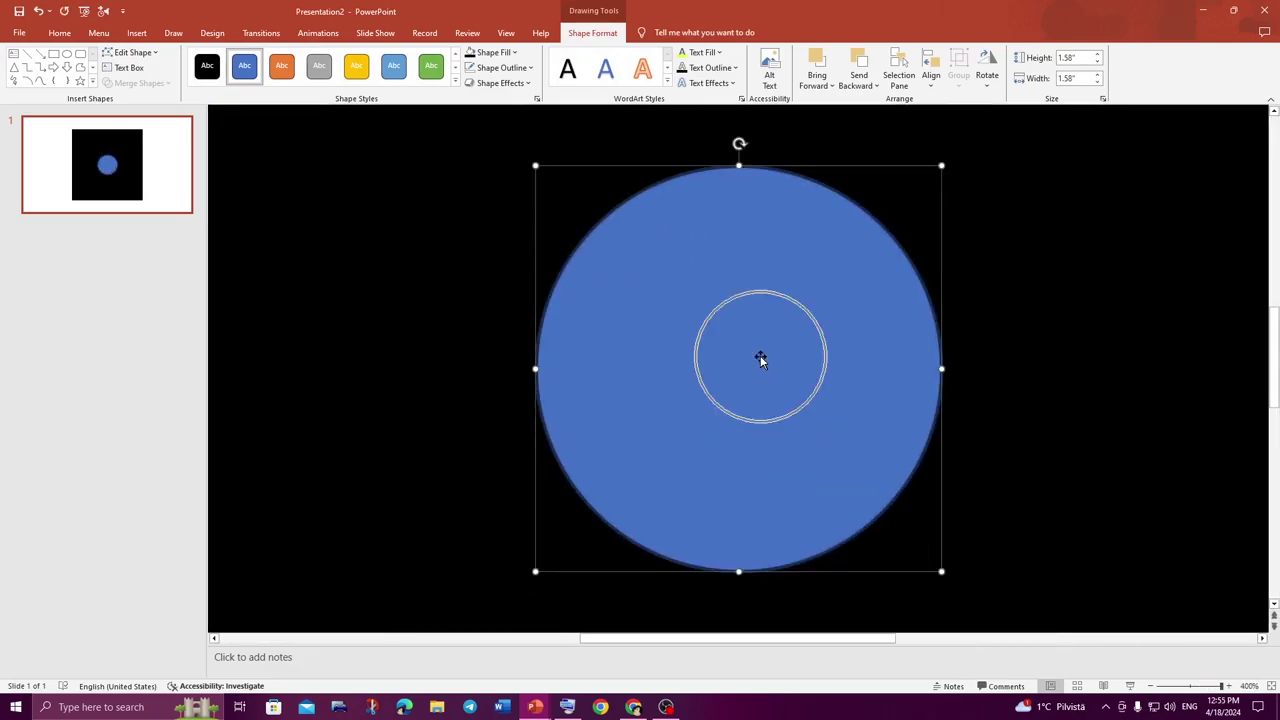
{"action": "left_click_drag", "start_coordinate": [941, 571], "coordinate": [812, 442]}
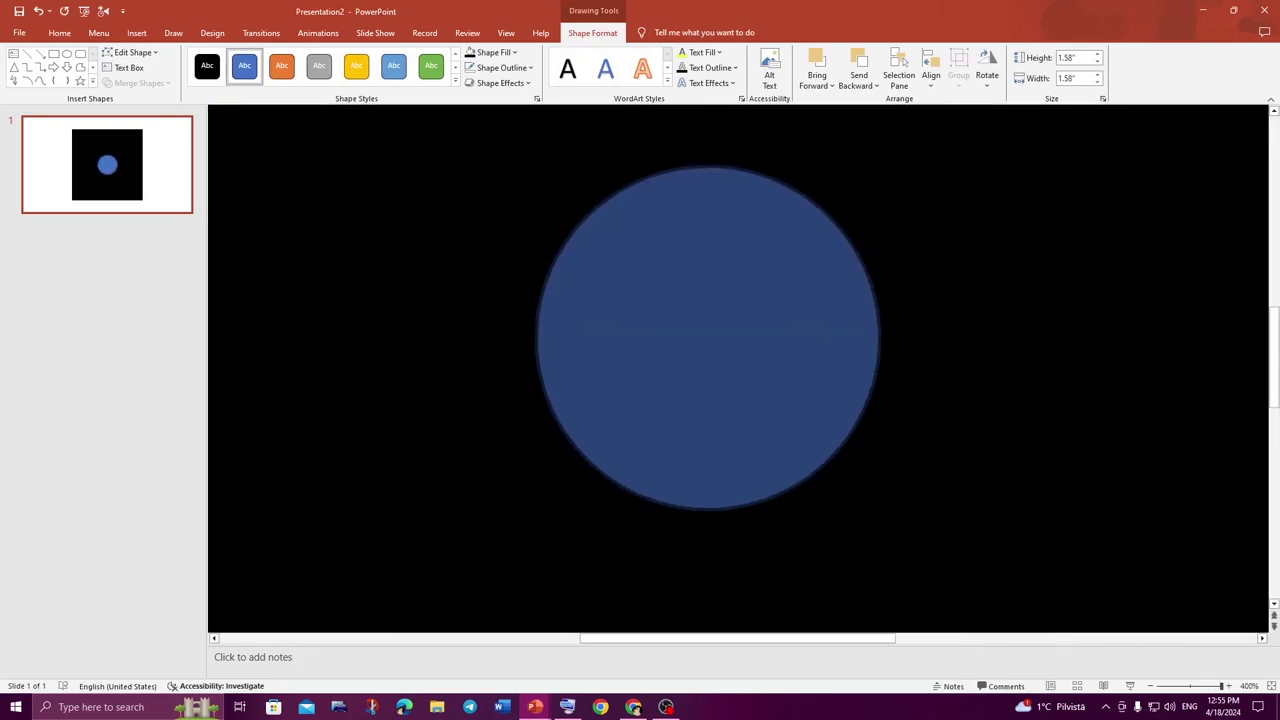
Align the blue circle to the slide's center and middle
{"action": "left_click", "coordinate": [931, 78]}
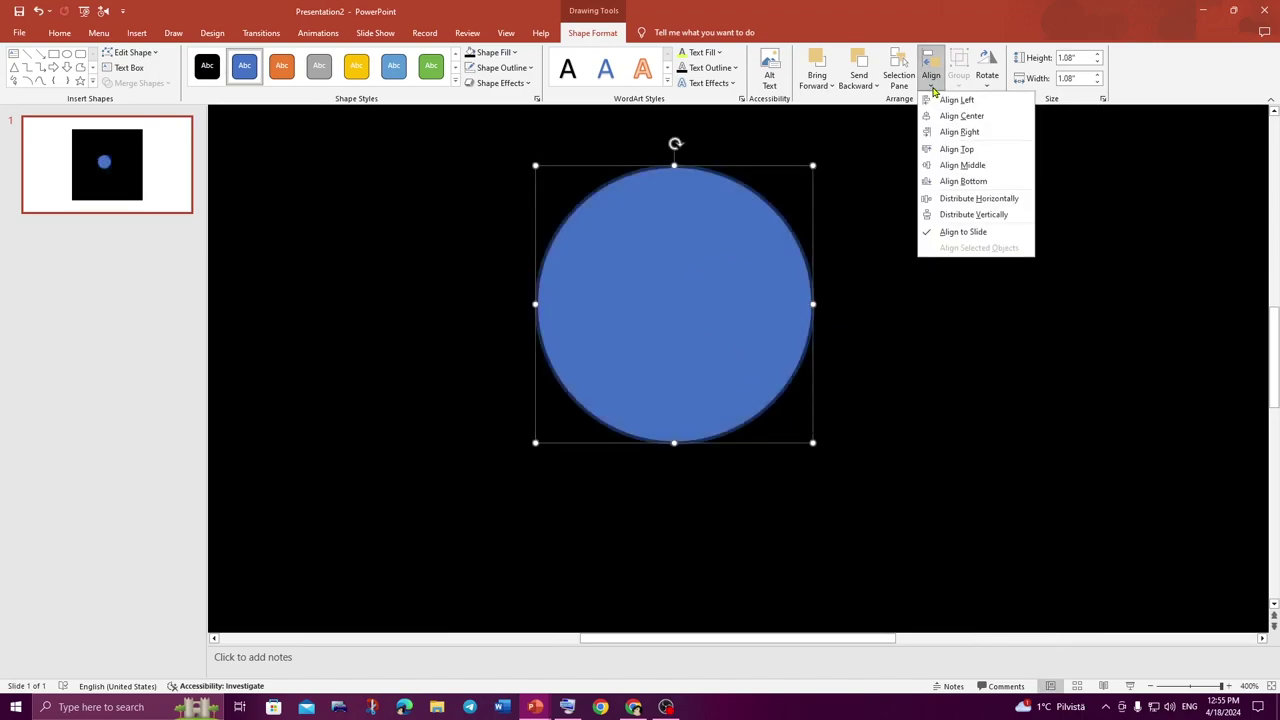
{"action": "left_click", "coordinate": [945, 116]}
{"action": "left_click", "coordinate": [931, 78]}
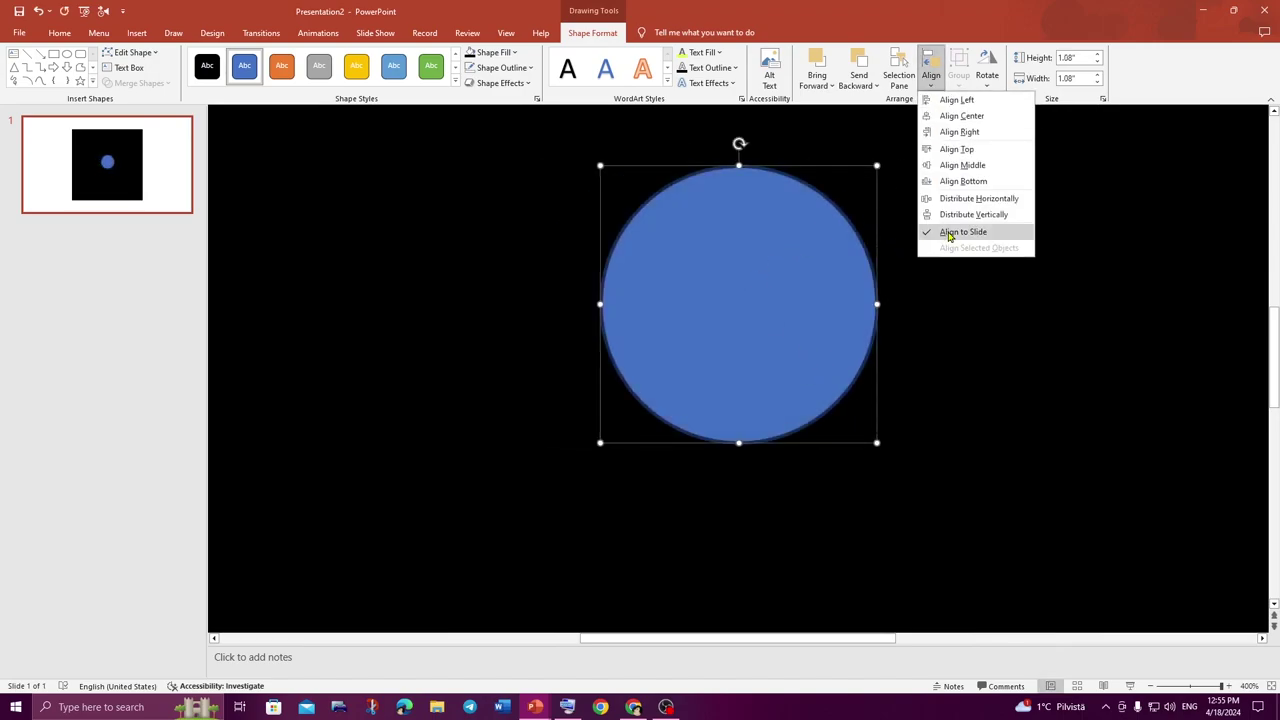
{"action": "left_click", "coordinate": [943, 164]}
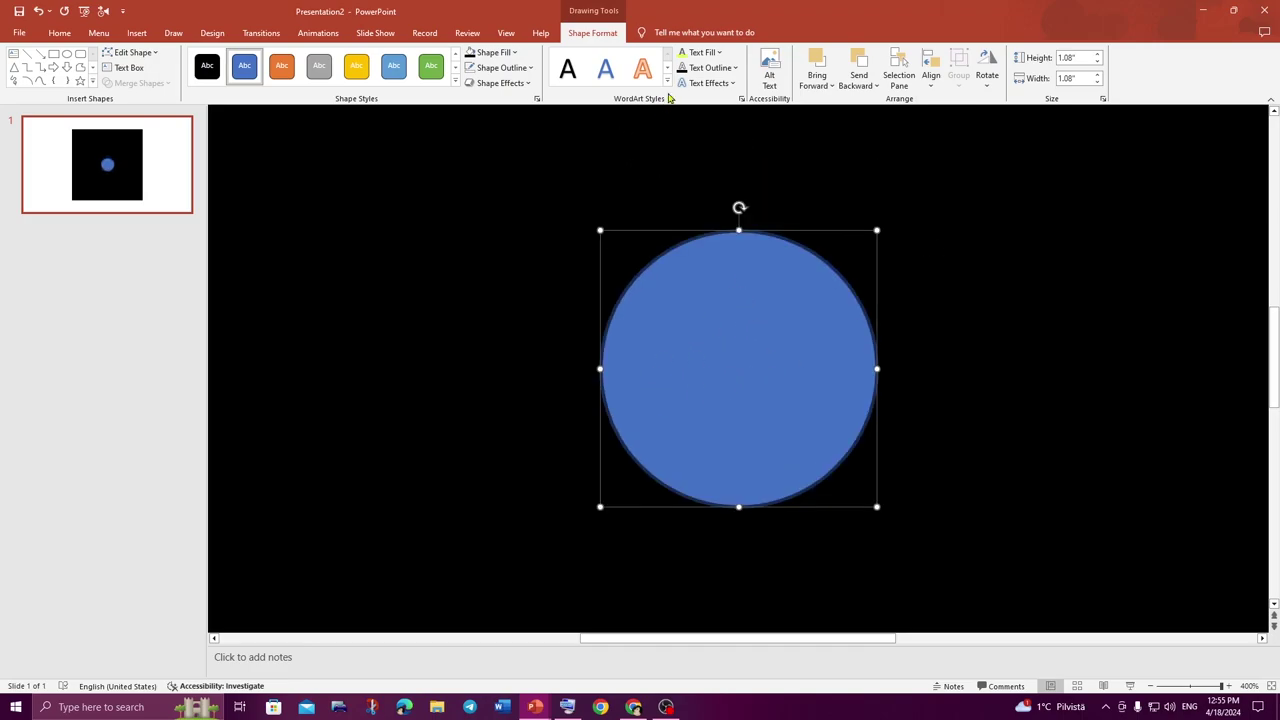
{"action": "left_click", "coordinate": [60, 33]}
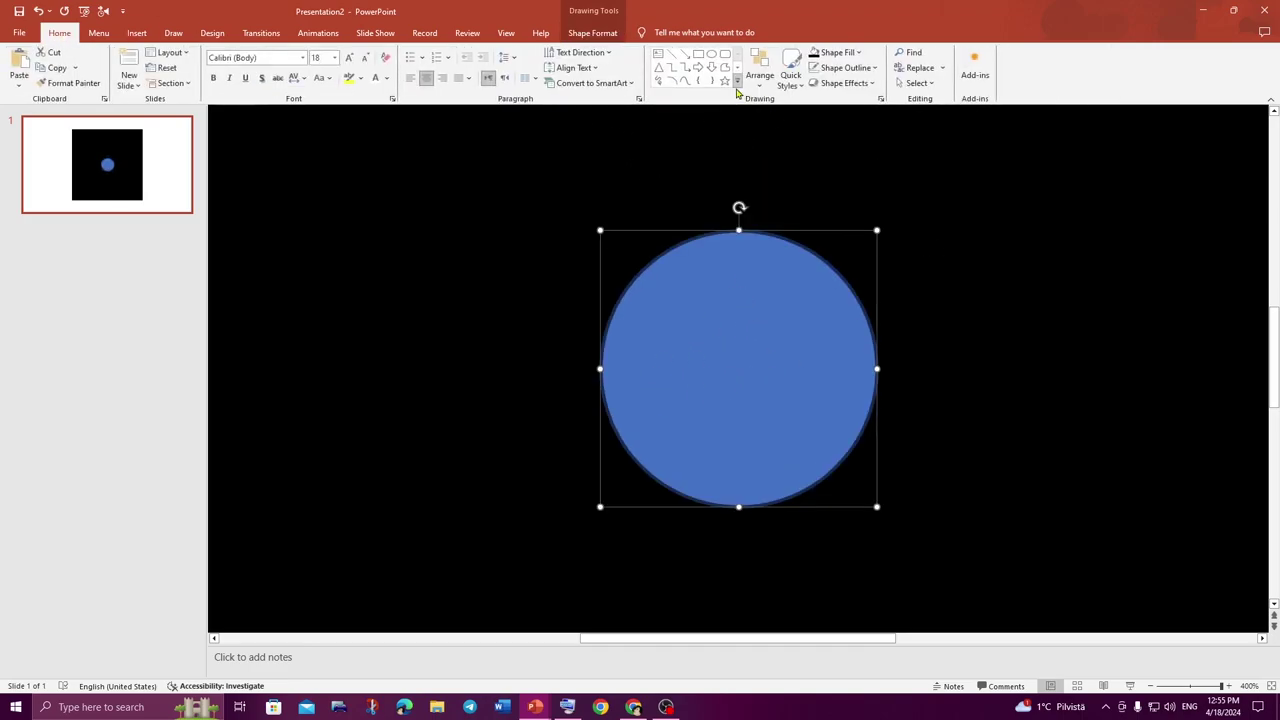
Trace a closed jagged Freeform: Scribble outline just inside the blue circle's edge
{"action": "left_click", "coordinate": [738, 82]}
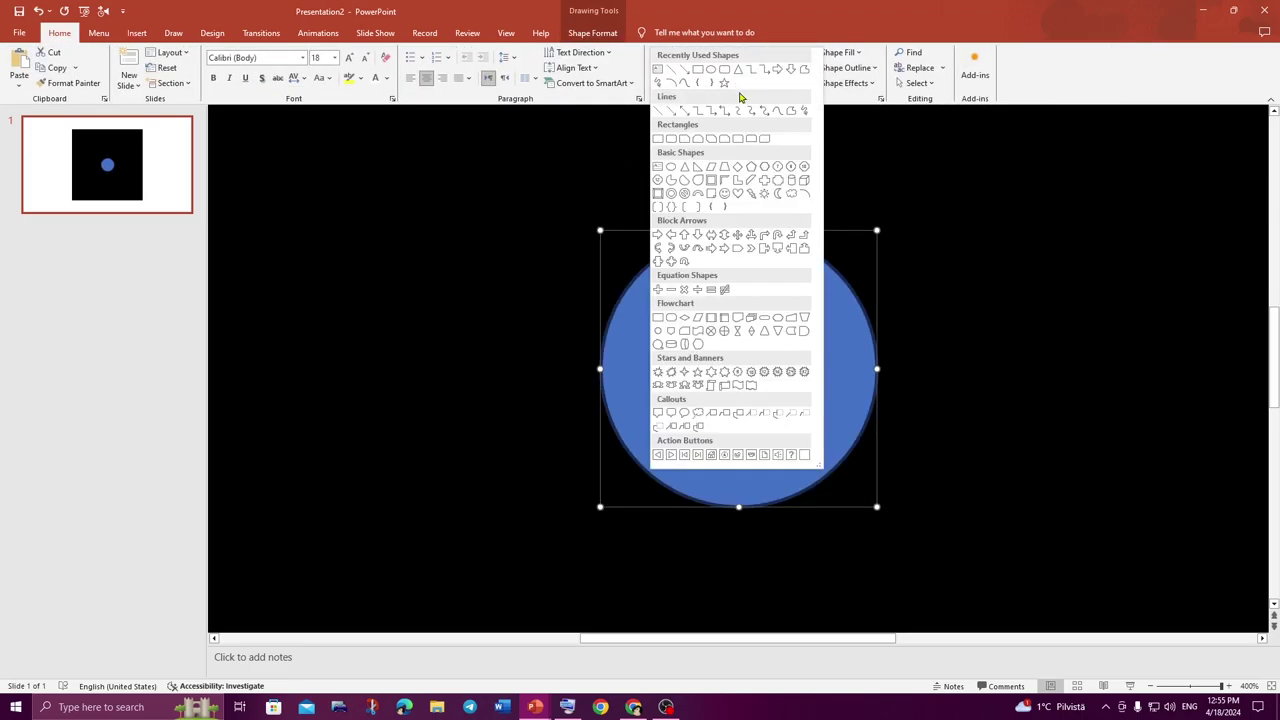
{"action": "left_click", "coordinate": [804, 111]}
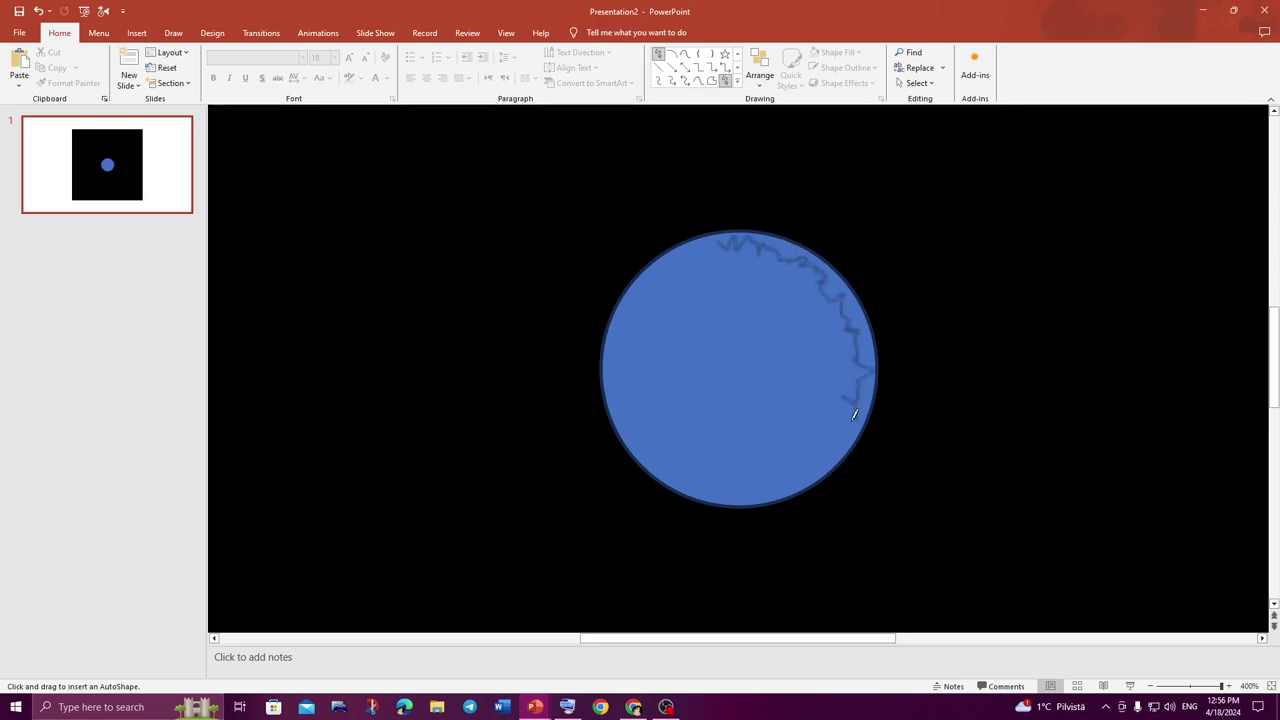
{"action": "left_click_drag", "start_coordinate": [830, 436], "coordinate": [815, 460]}
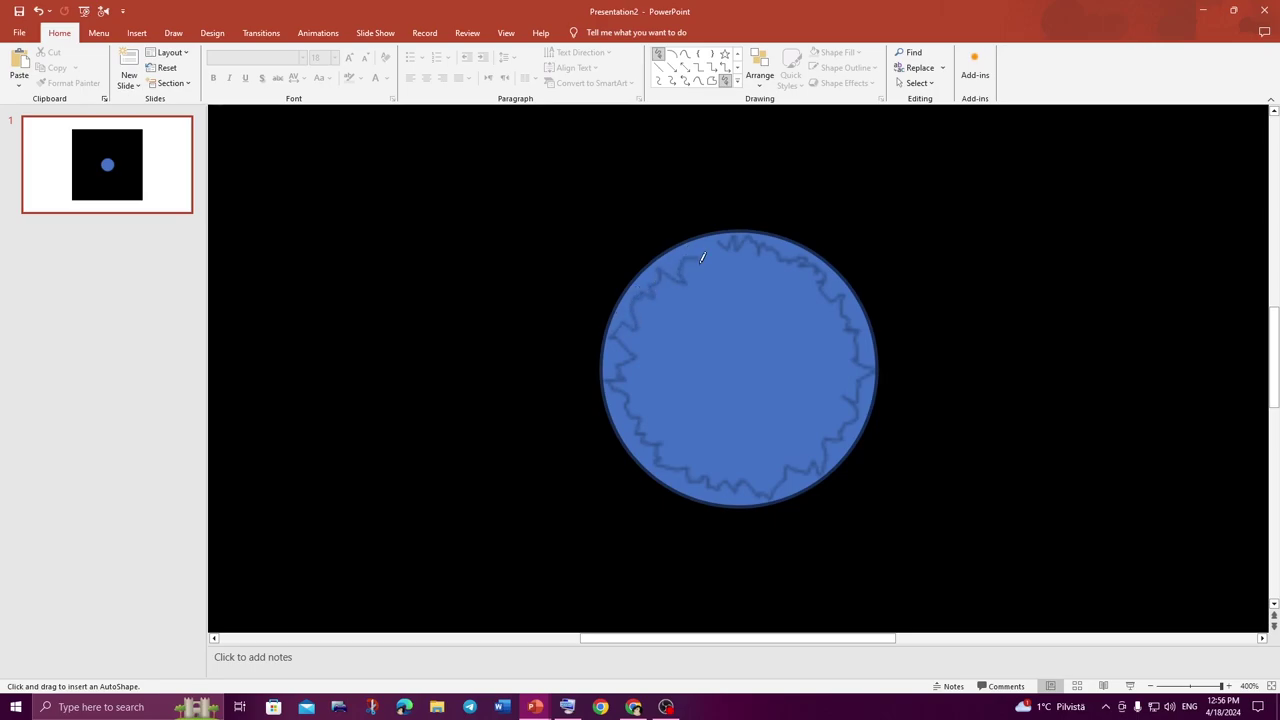
{"action": "left_click_drag", "start_coordinate": [724, 242], "coordinate": [740, 246]}
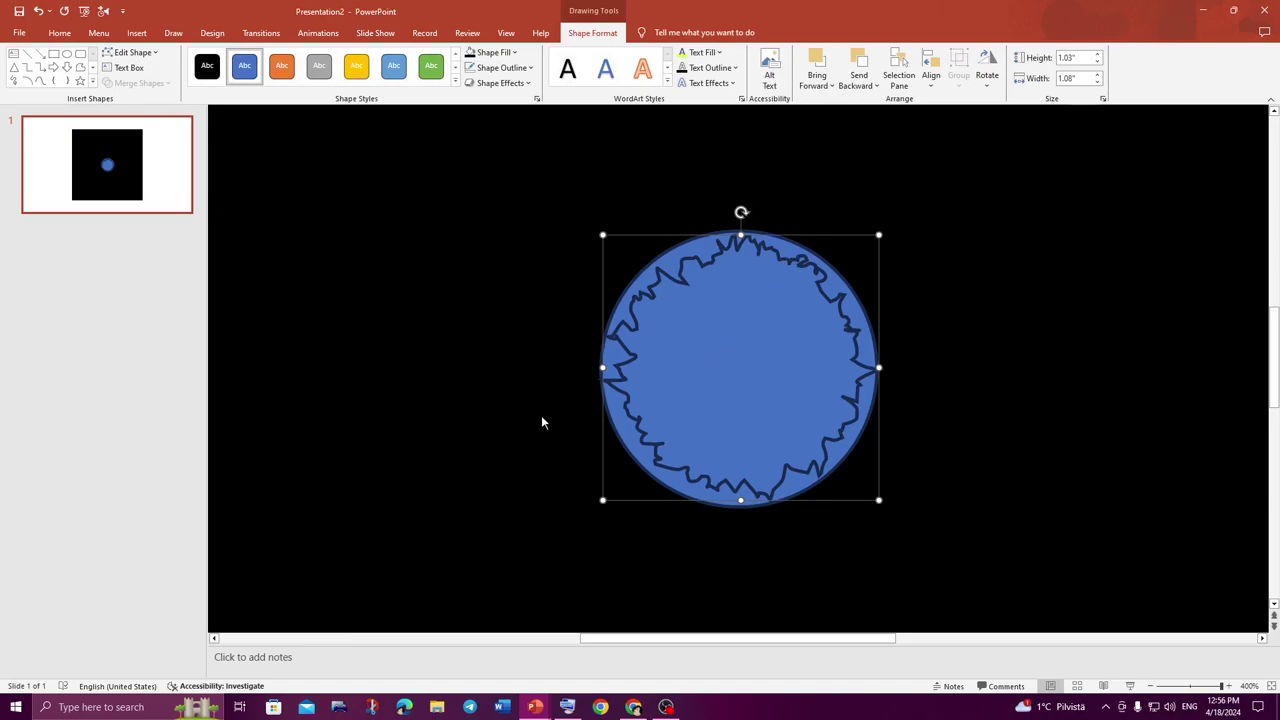
Select the black square and the jagged blob, then Merge Shapes > Subtract
{"action": "left_click", "coordinate": [612, 418]}
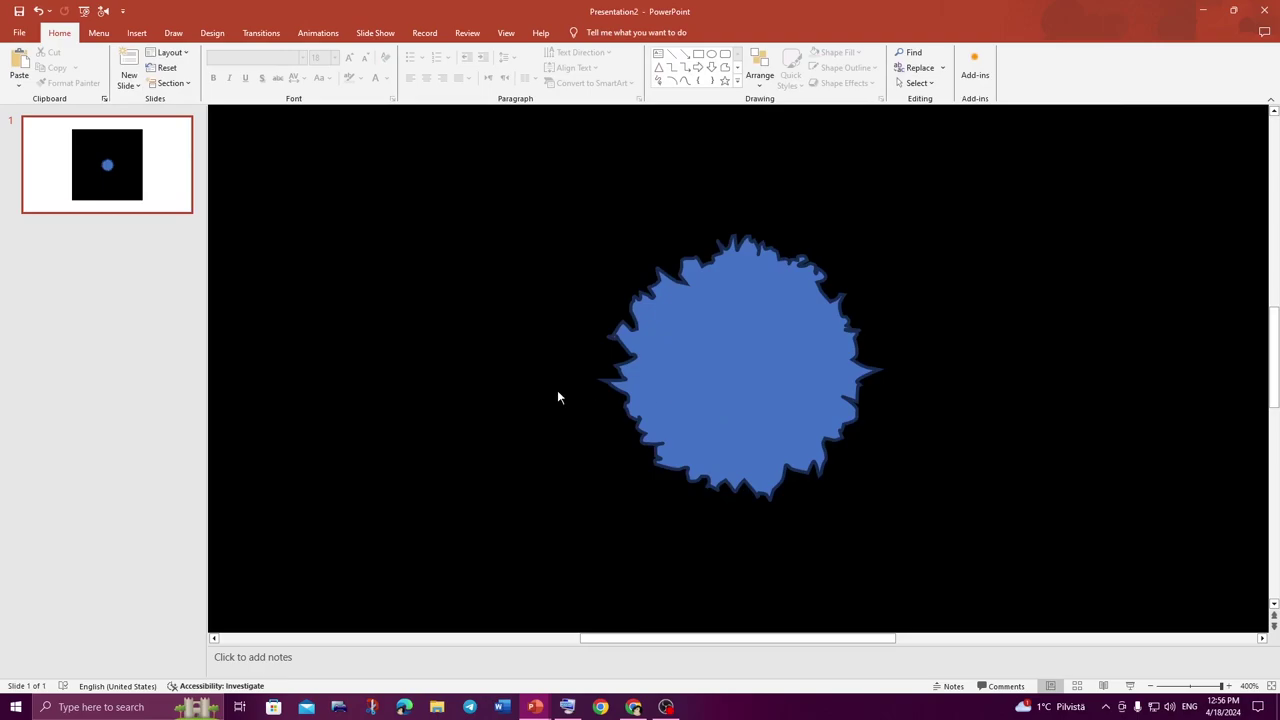
{"action": "left_click", "coordinate": [430, 233]}
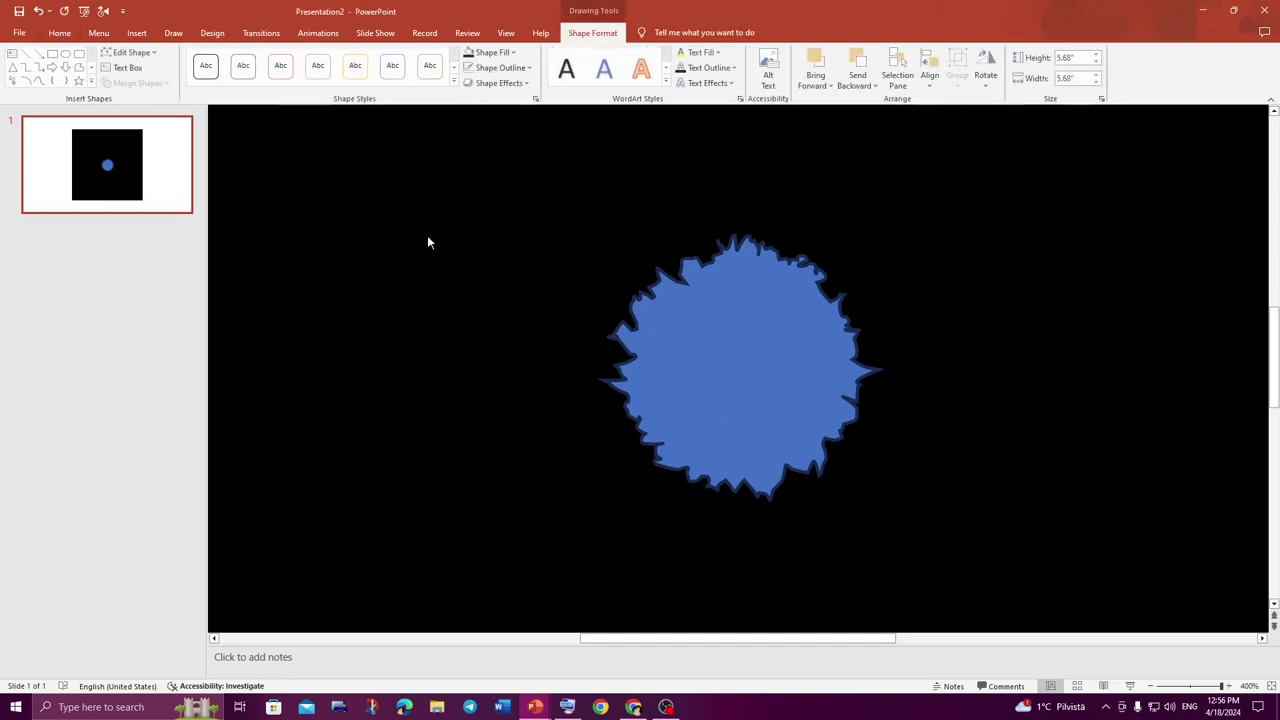
{"action": "left_click", "coordinate": [734, 370], "text": "shift"}
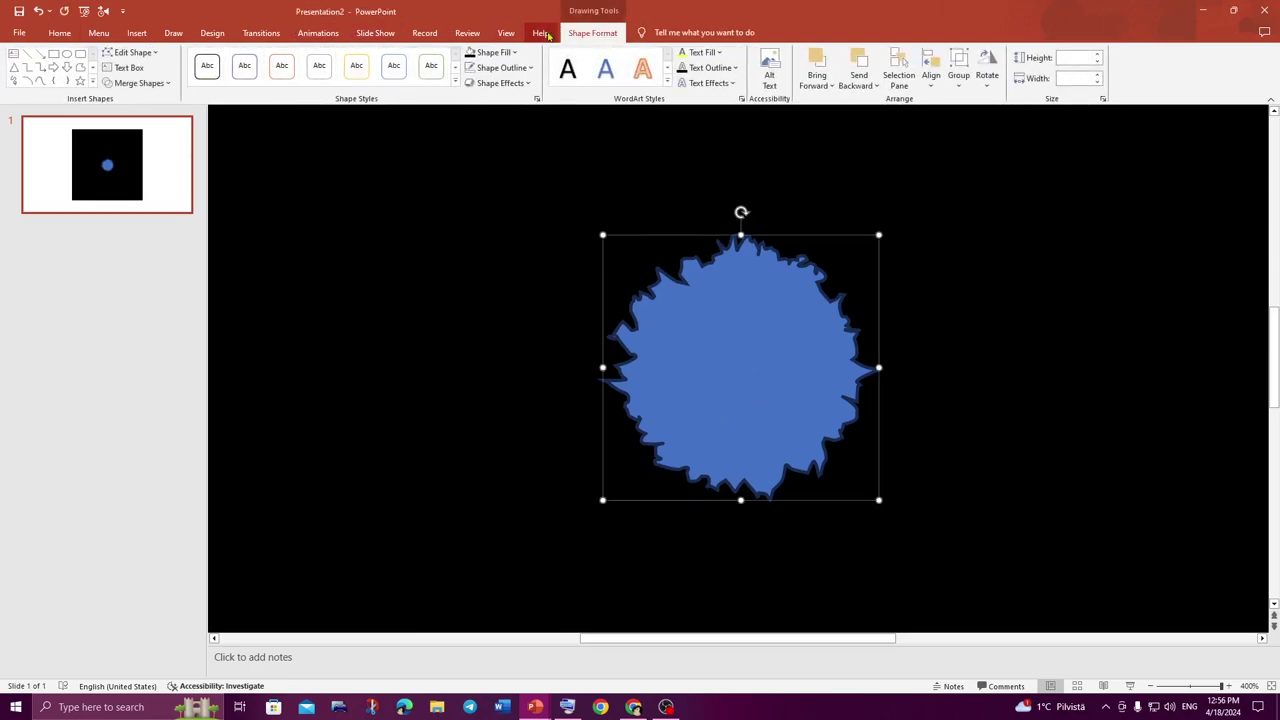
{"action": "left_click", "coordinate": [155, 88]}
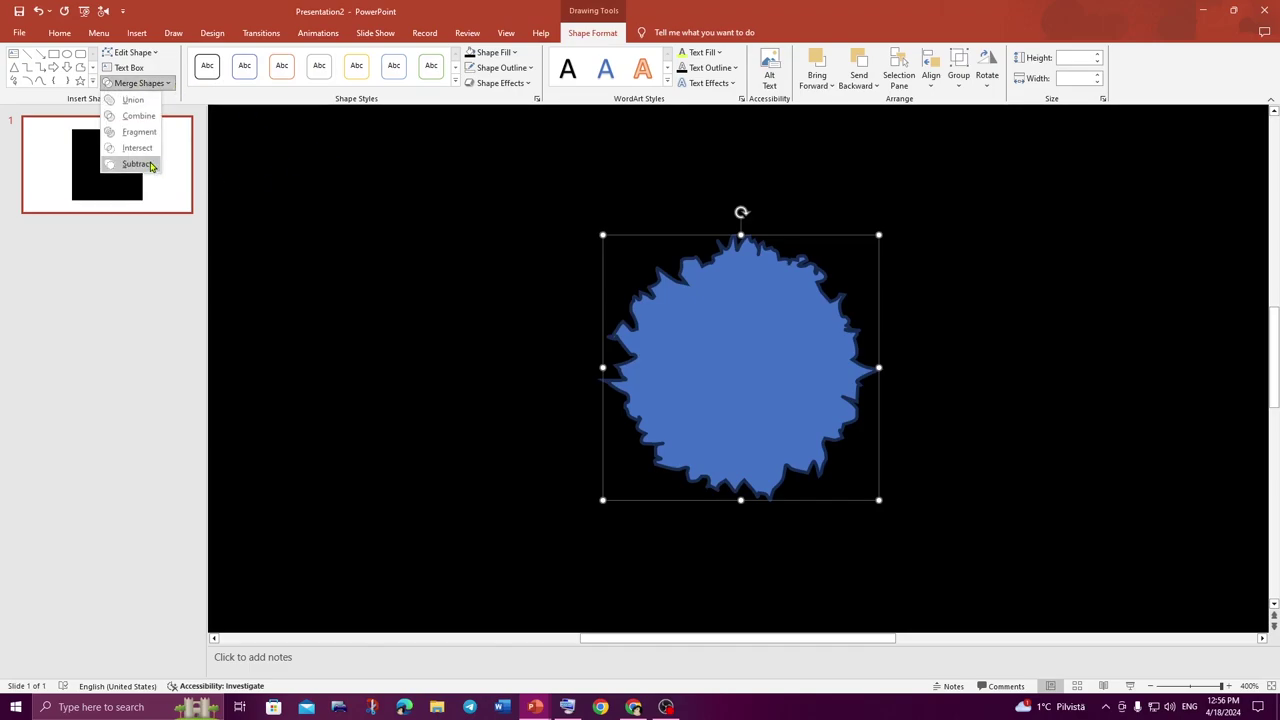
{"action": "left_click", "coordinate": [130, 165]}
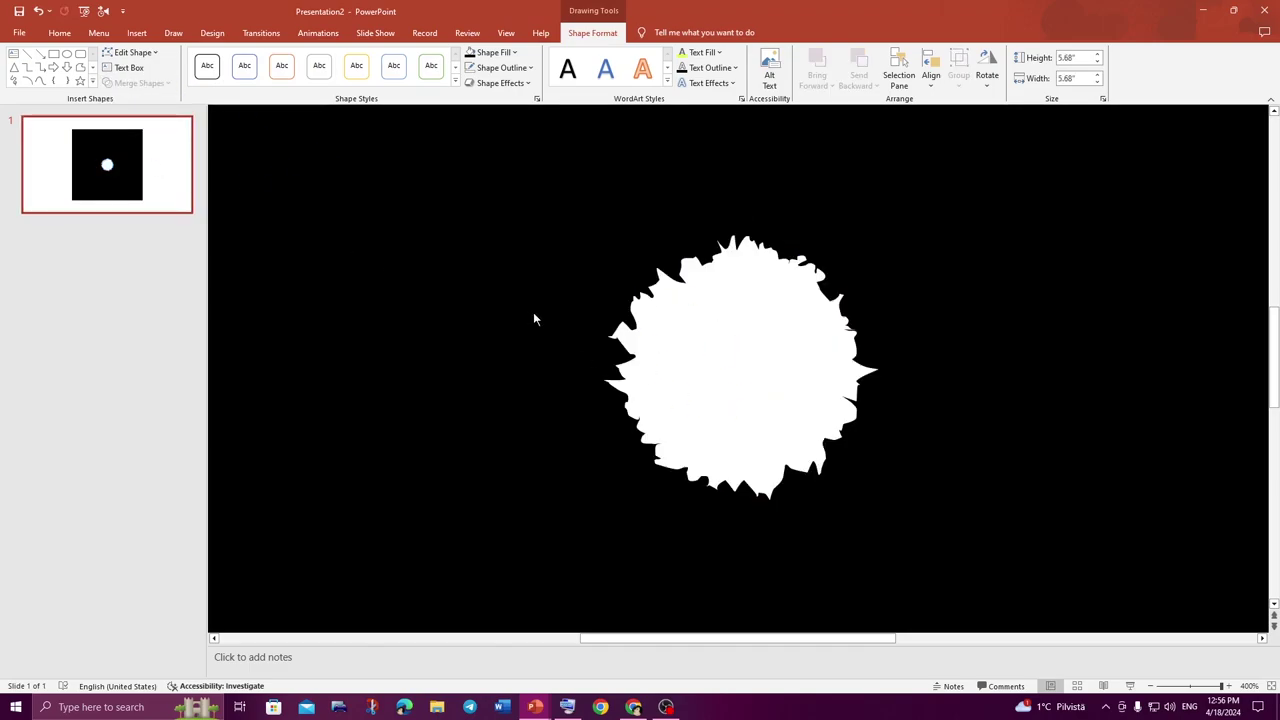
Duplicate the holed black square with Ctrl+D and place the copy right beside the original
{"action": "scroll", "coordinate": [533, 312], "scroll_direction": "down", "scroll_amount": 3, "text": "ctrl"}
{"action": "scroll", "coordinate": [533, 312], "scroll_direction": "down", "scroll_amount": 1, "text": "ctrl"}
{"action": "scroll", "coordinate": [533, 312], "scroll_direction": "down", "scroll_amount": 1, "text": "ctrl"}
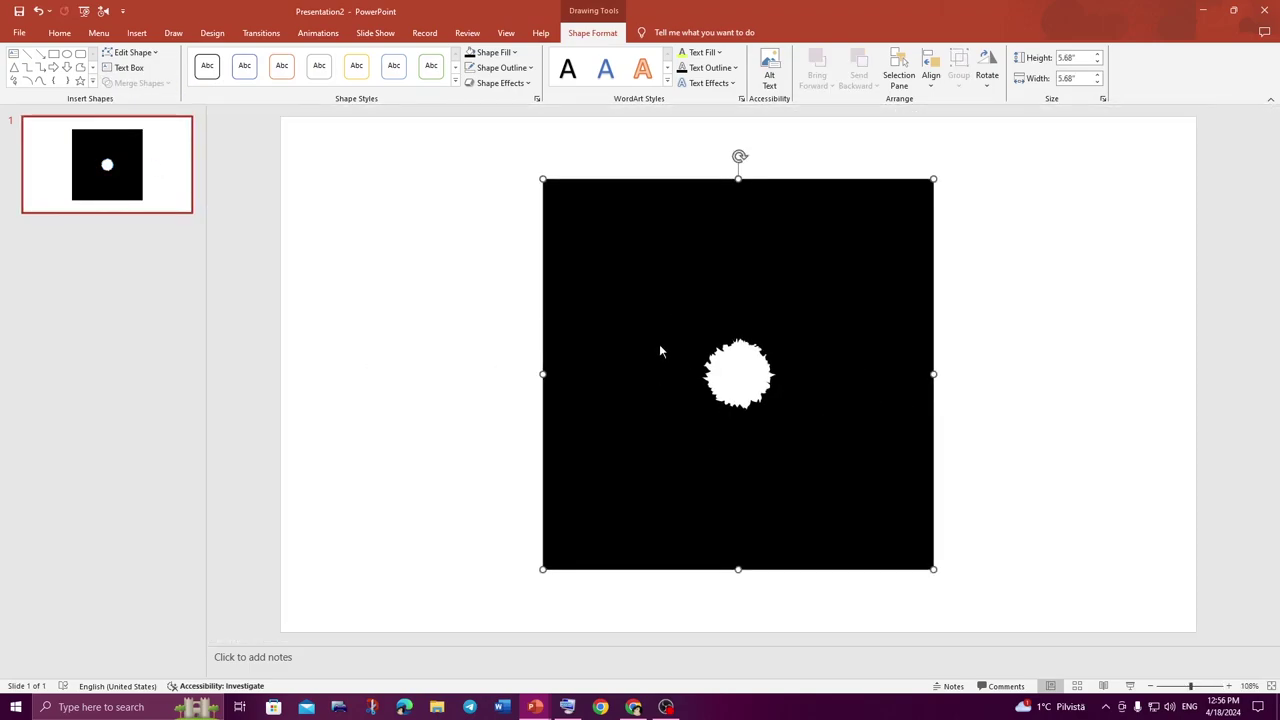
{"action": "key", "text": "ctrl+d"}
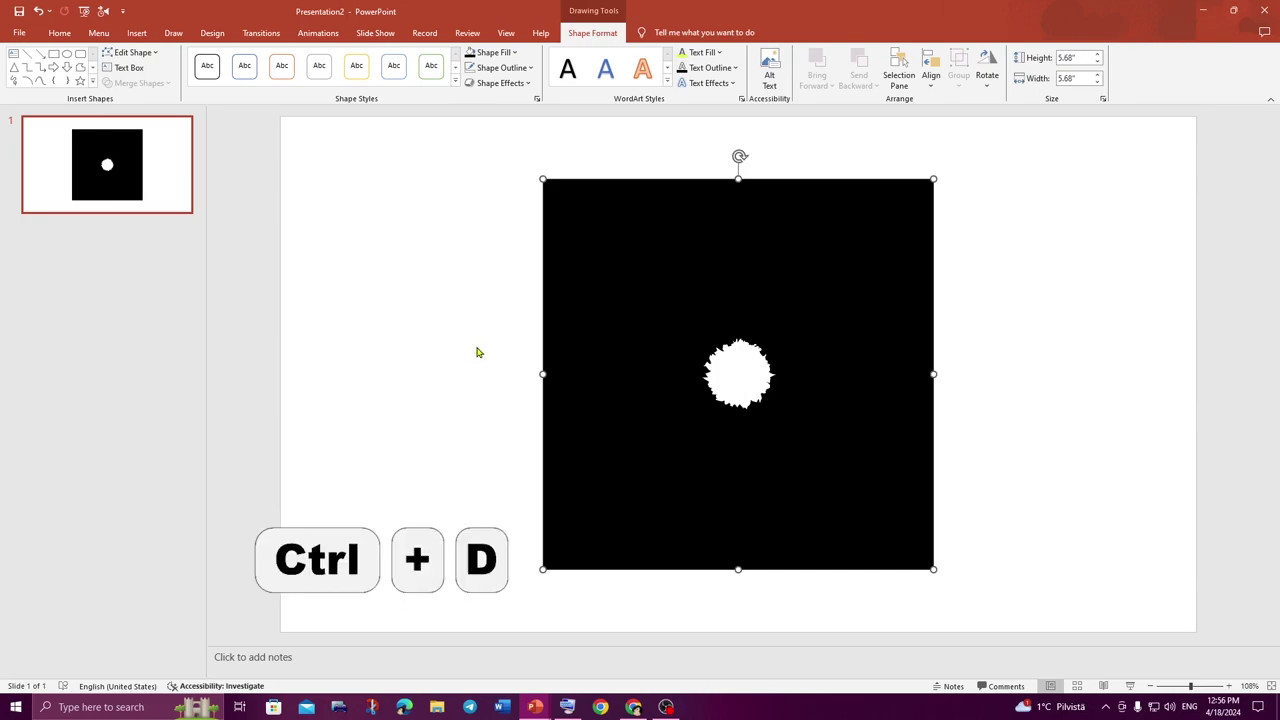
{"action": "mouse_move", "coordinate": [640, 342]}
{"action": "left_mouse_down"}
{"action": "mouse_move", "coordinate": [1049, 352]}
{"action": "mouse_move", "coordinate": [1026, 326]}
{"action": "left_mouse_up"}
{"action": "scroll", "coordinate": [727, 400], "scroll_direction": "down", "scroll_amount": 2, "text": "ctrl"}
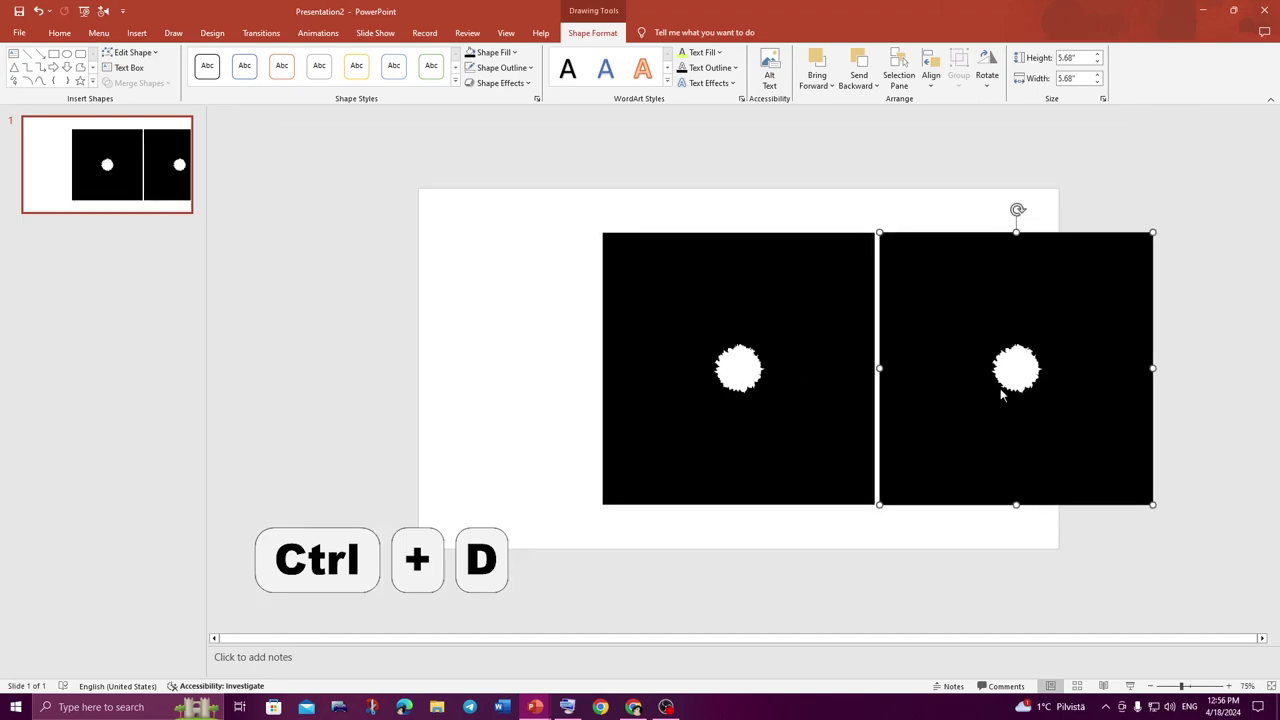
Draw a blue rectangle over the right square's top and place a copy below the hole
{"action": "left_click", "coordinate": [588, 150]}
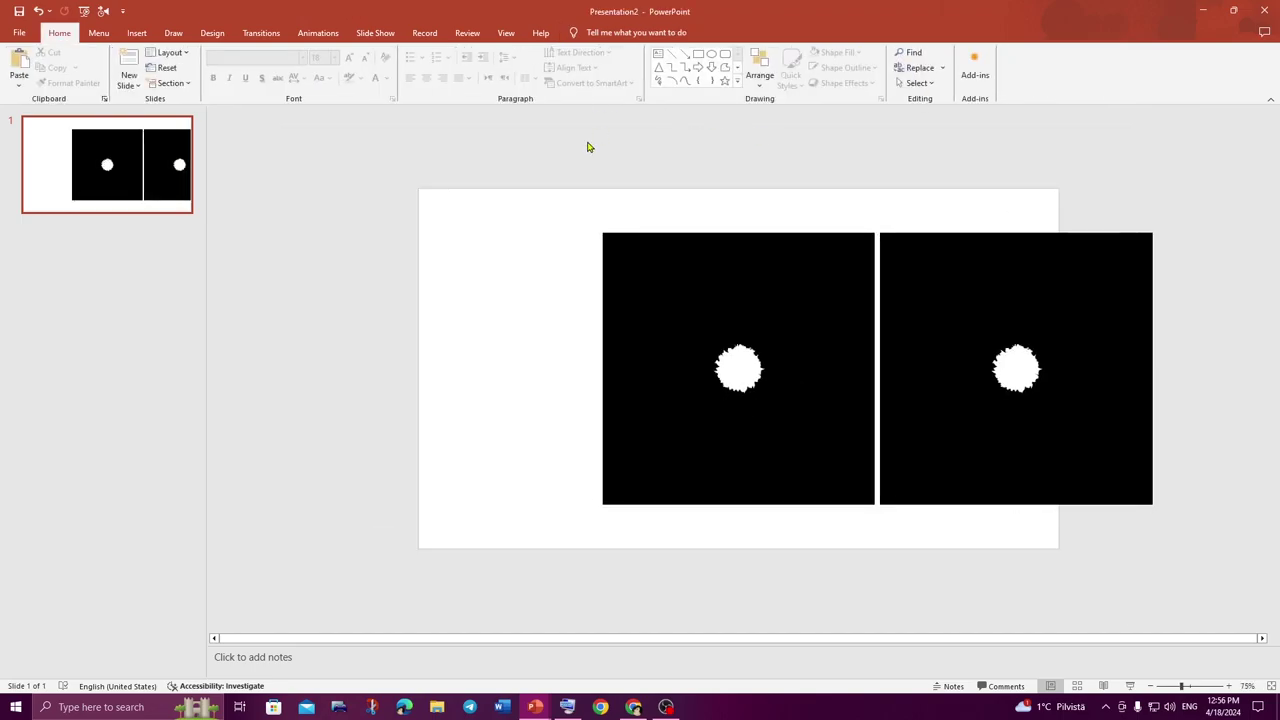
{"action": "left_click", "coordinate": [737, 81]}
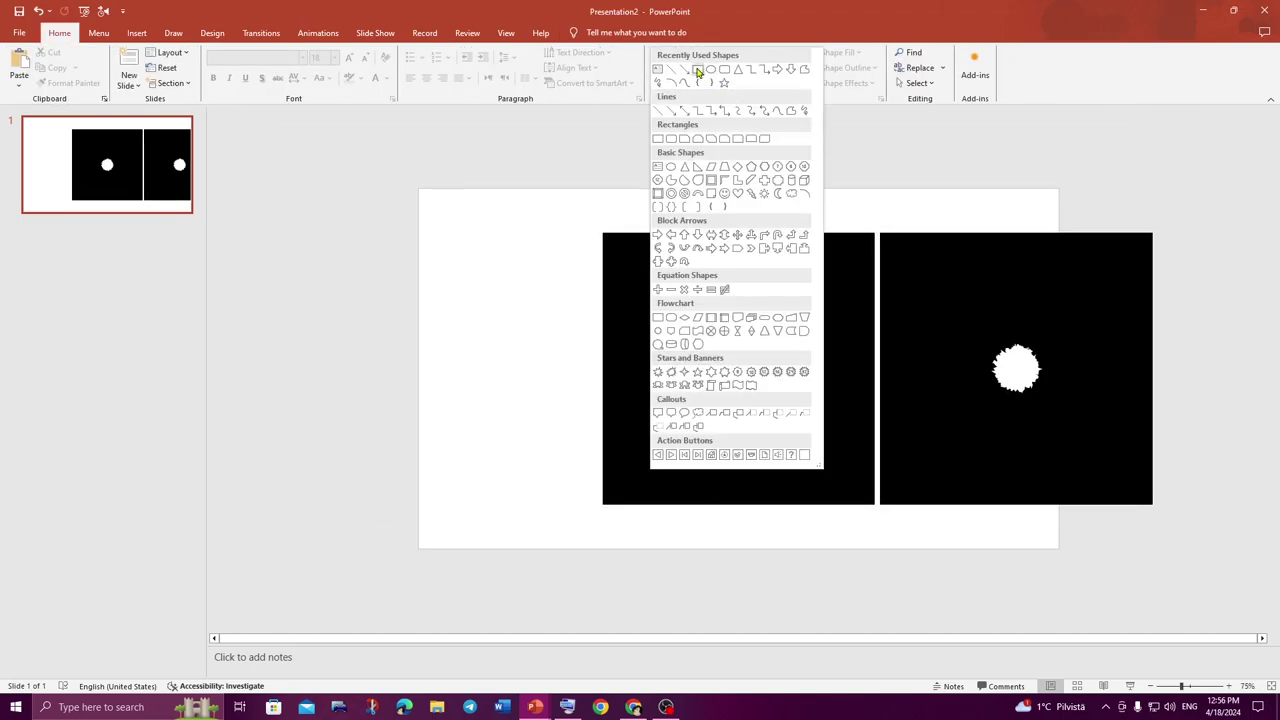
{"action": "left_click", "coordinate": [698, 70]}
{"action": "mouse_move", "coordinate": [1183, 203]}
{"action": "left_mouse_down"}
{"action": "mouse_move", "coordinate": [870, 346]}
{"action": "mouse_move", "coordinate": [857, 338]}
{"action": "left_mouse_up"}
{"action": "key", "text": "ctrl+d"}
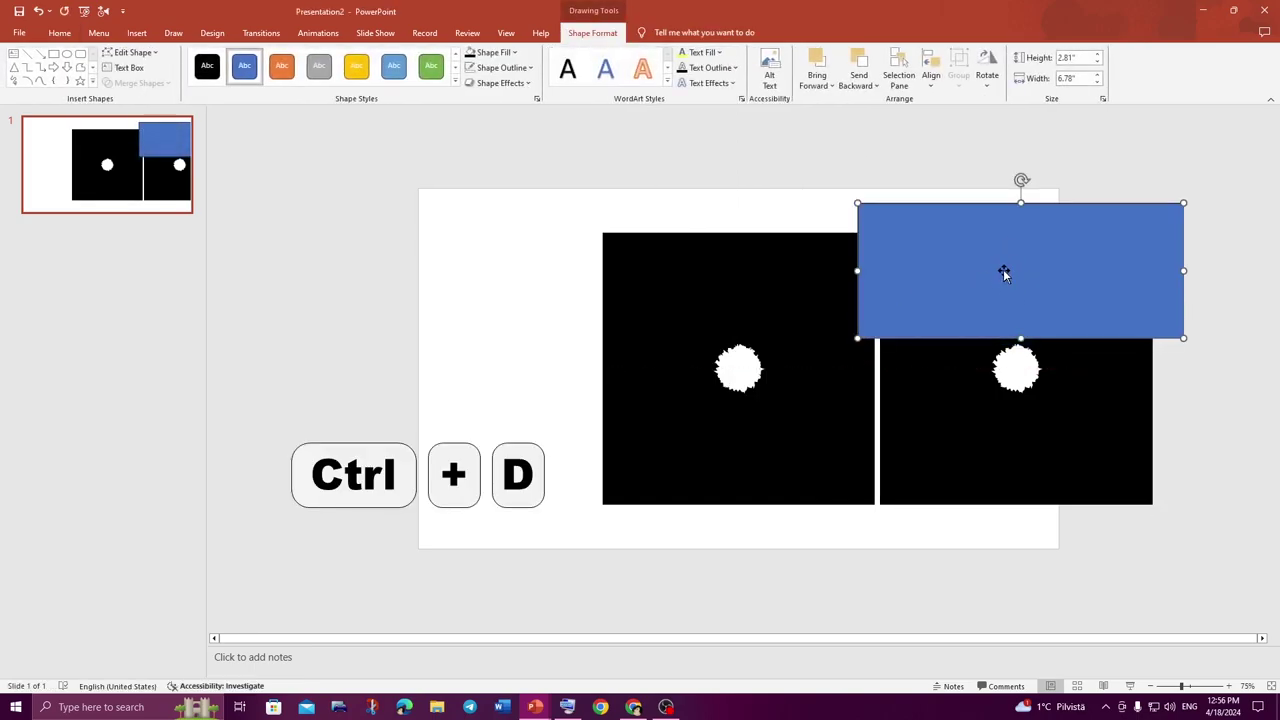
{"action": "key", "text": "ctrl+d"}
{"action": "mouse_move", "coordinate": [1003, 269]}
{"action": "left_mouse_down"}
{"action": "mouse_move", "coordinate": [1018, 480]}
{"action": "mouse_move", "coordinate": [996, 456]}
{"action": "left_mouse_up"}
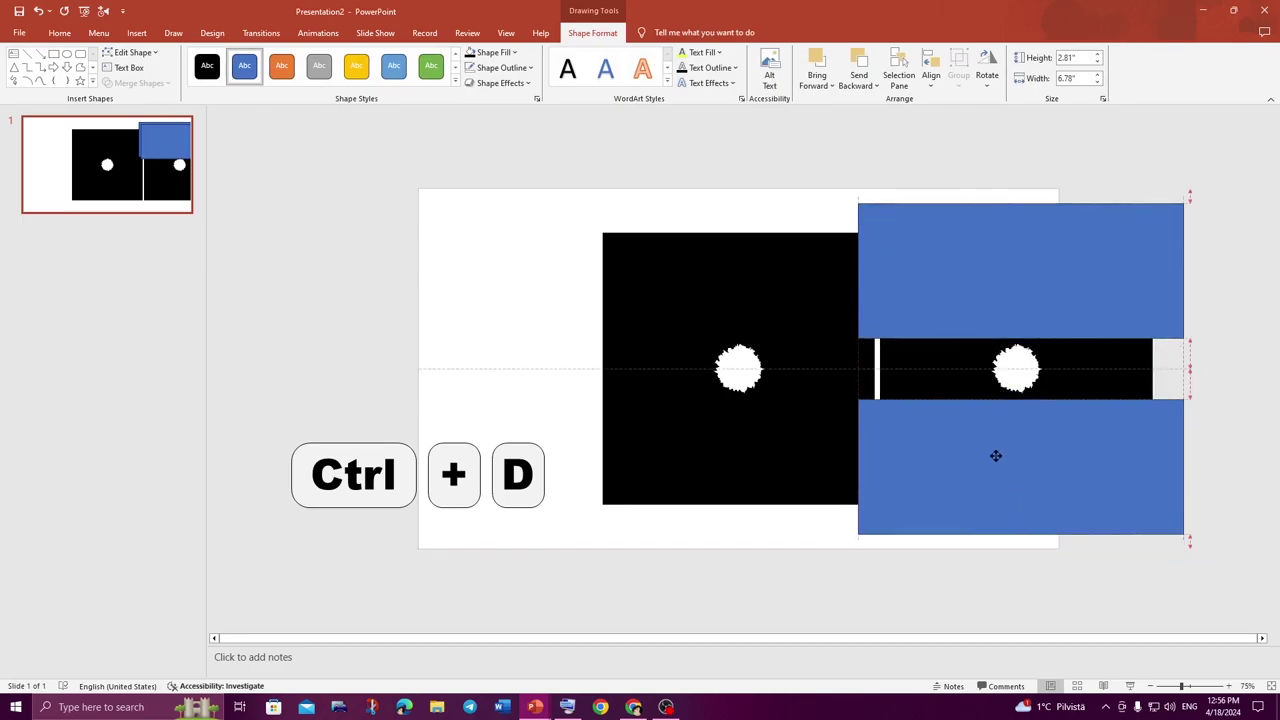
Lower the top rectangle and add thin blue strips along the hole's left and right
{"action": "left_click", "coordinate": [933, 250]}
{"action": "type", "text": "d"}
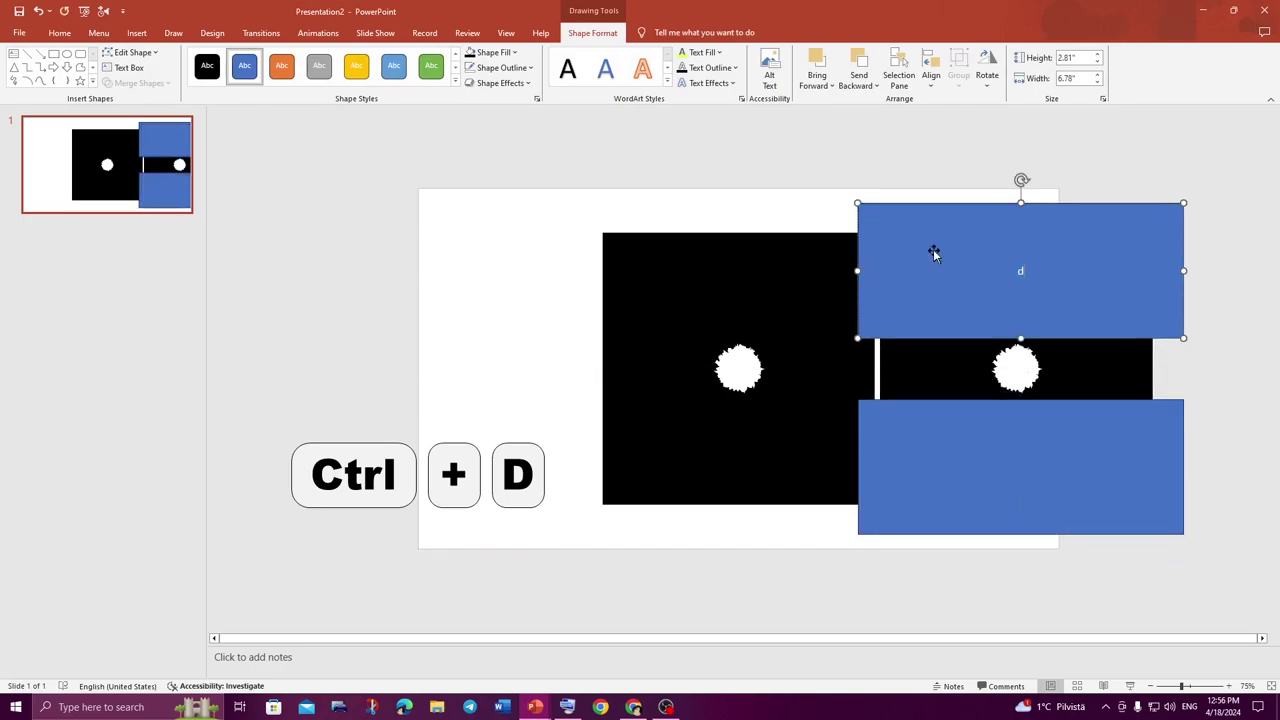
{"action": "mouse_move", "coordinate": [933, 252]}
{"action": "left_mouse_down"}
{"action": "mouse_move", "coordinate": [947, 307]}
{"action": "mouse_move", "coordinate": [947, 263]}
{"action": "left_mouse_up"}
{"action": "key", "text": "ctrl+d"}
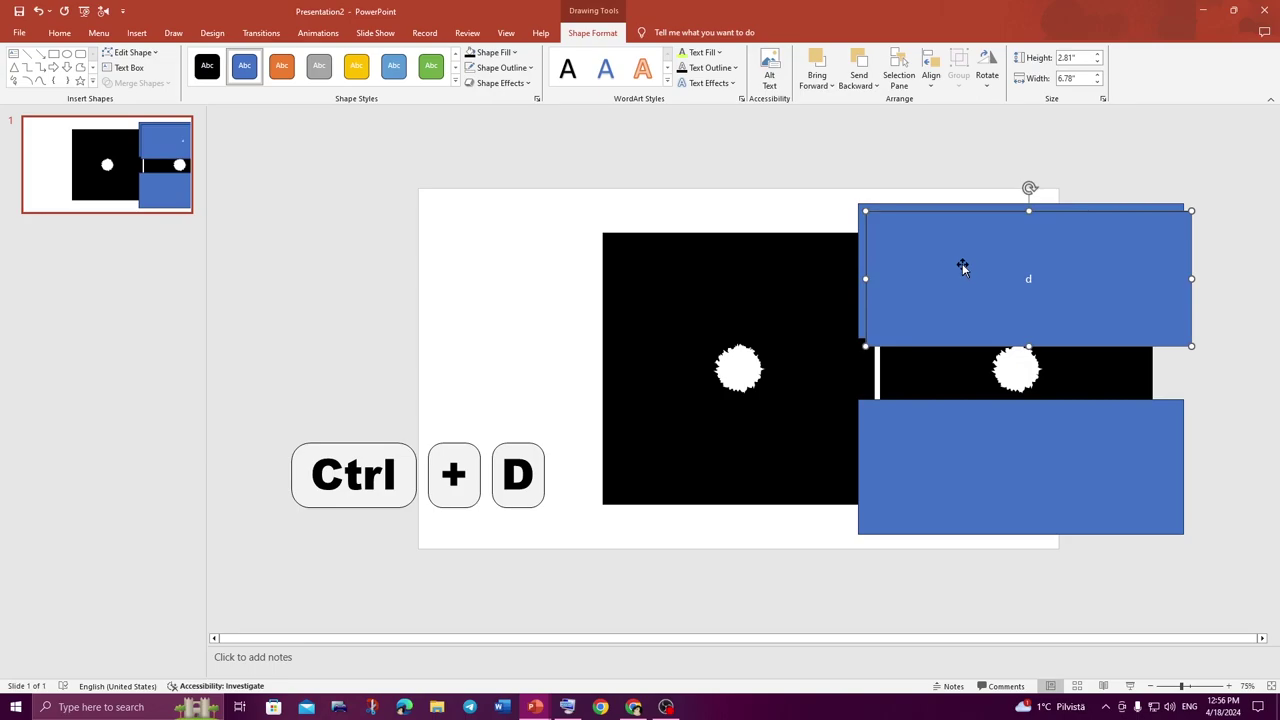
{"action": "left_click_drag", "start_coordinate": [1191, 278], "coordinate": [990, 306]}
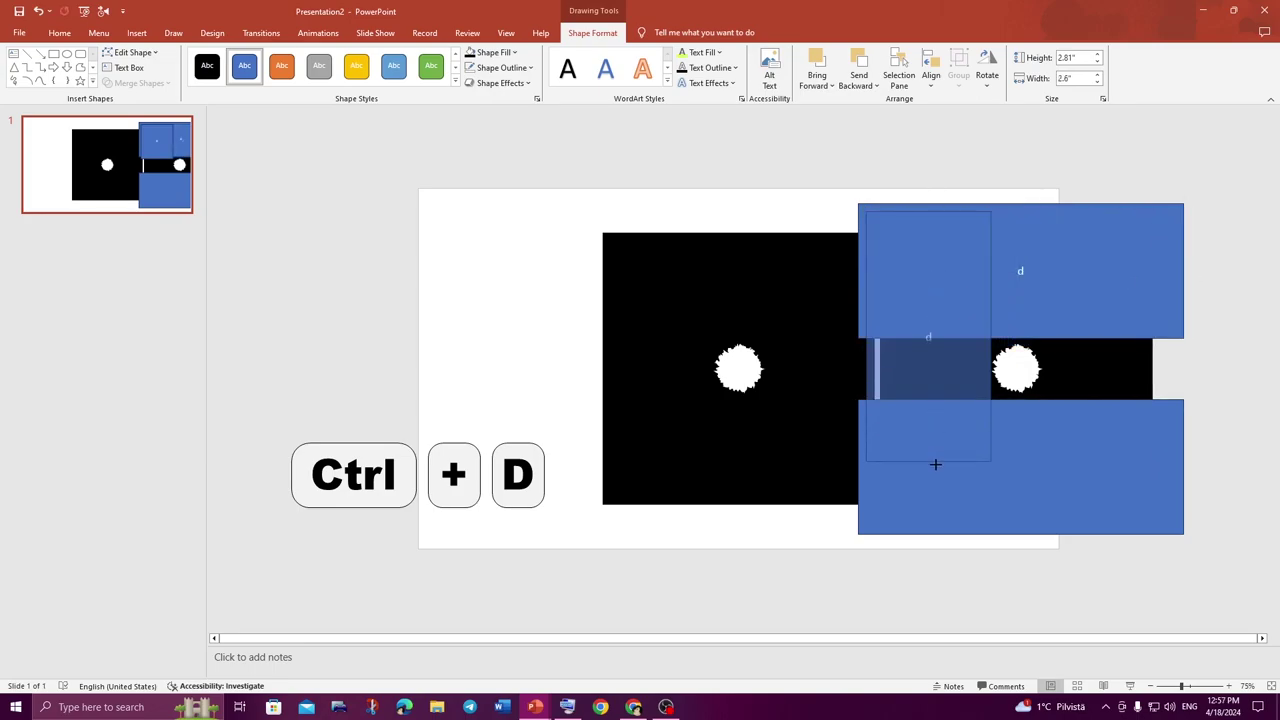
{"action": "left_click_drag", "start_coordinate": [927, 350], "coordinate": [930, 468]}
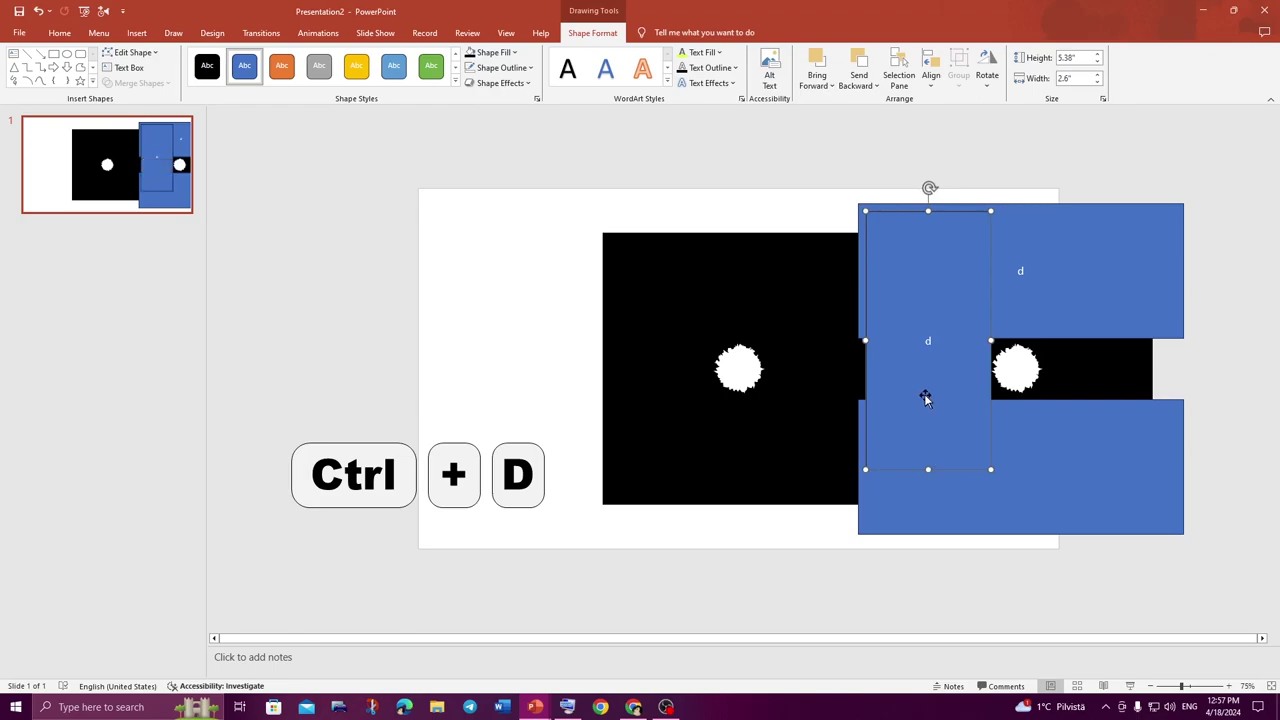
{"action": "left_click_drag", "start_coordinate": [930, 403], "coordinate": [1093, 398], "text": "ctrl"}
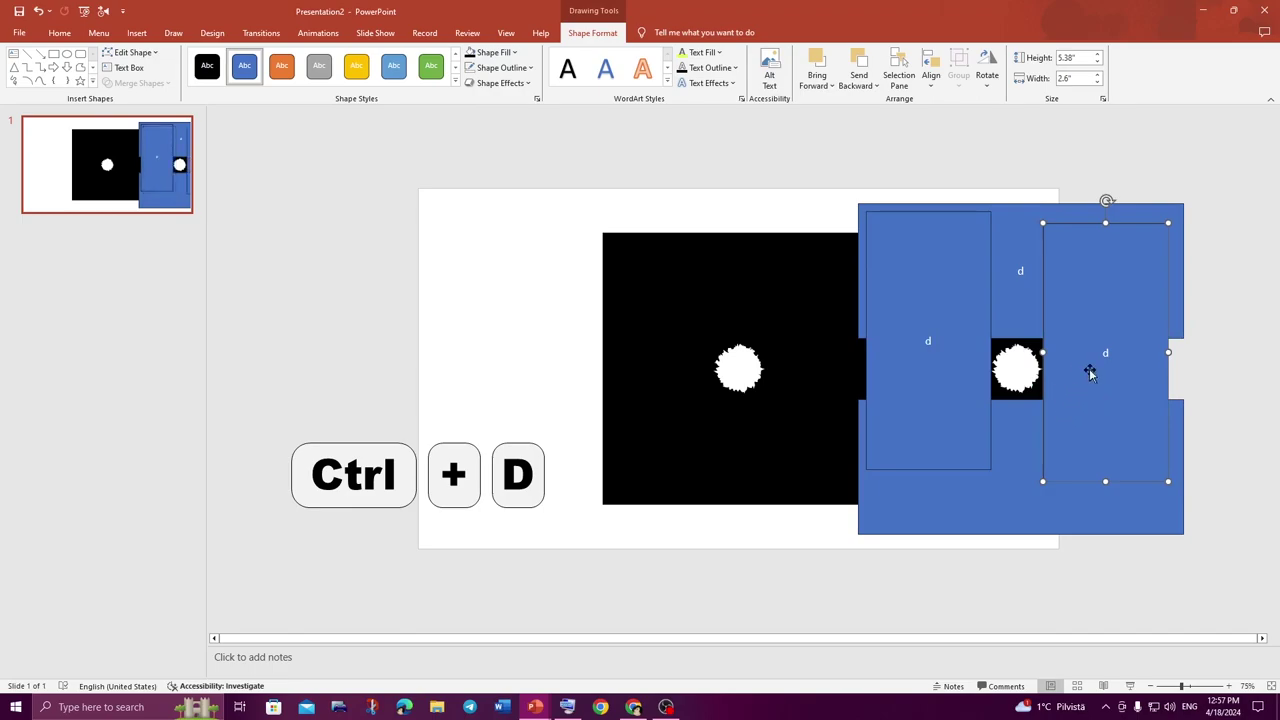
Select the right black square together with all four blue rectangles for merging
{"action": "left_click", "coordinate": [1031, 394]}
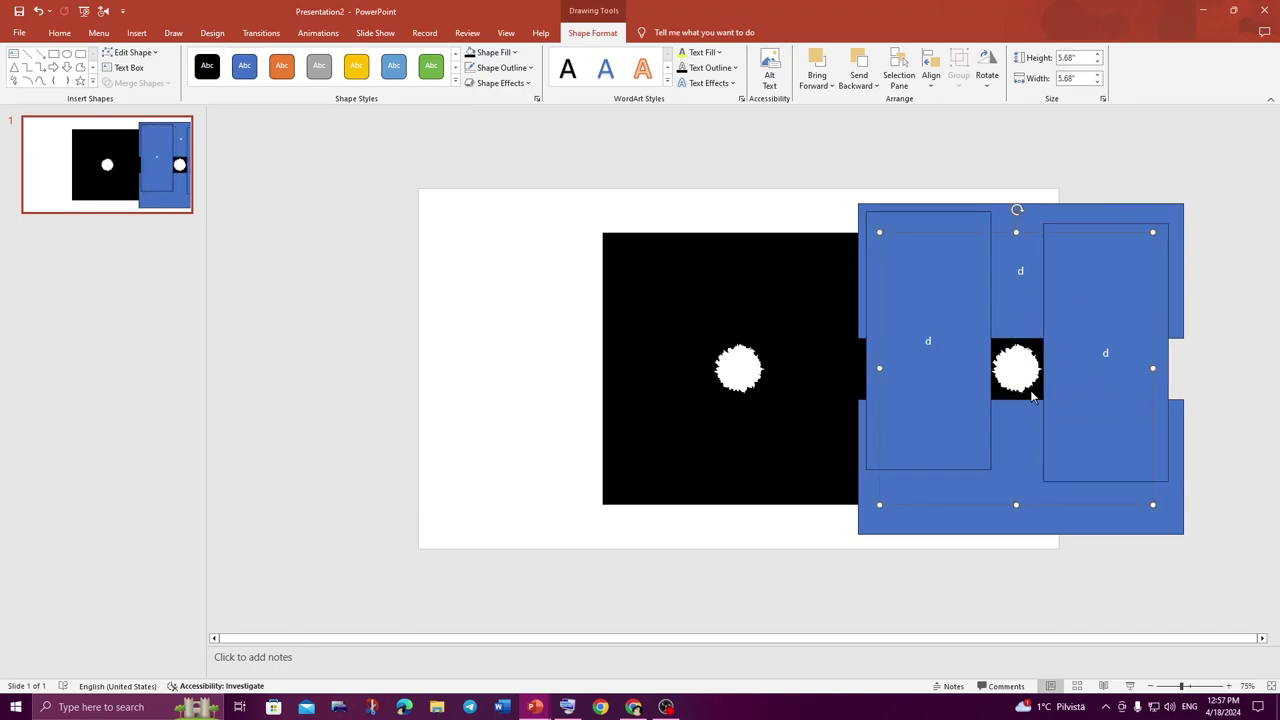
{"action": "left_click", "coordinate": [917, 220], "text": "shift"}
{"action": "left_click", "coordinate": [1082, 222], "text": "shift"}
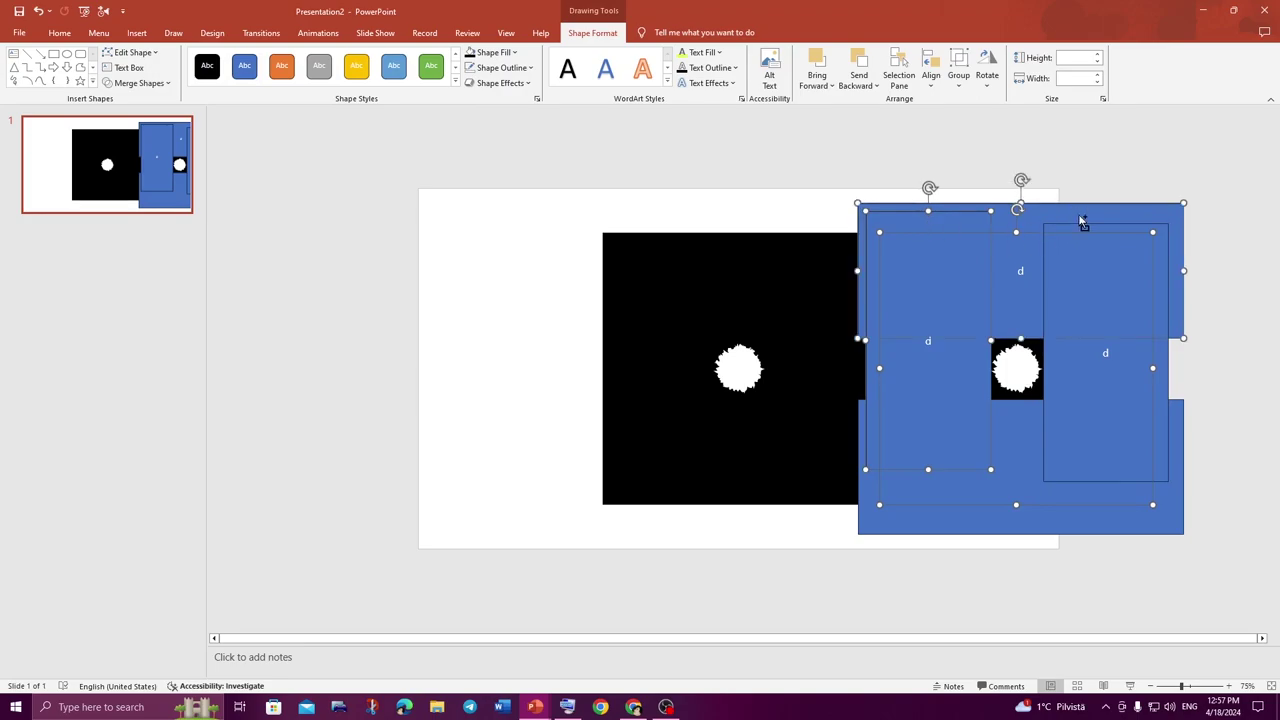
{"action": "left_click", "coordinate": [1097, 445], "text": "shift"}
{"action": "left_click", "coordinate": [1030, 532], "text": "shift"}
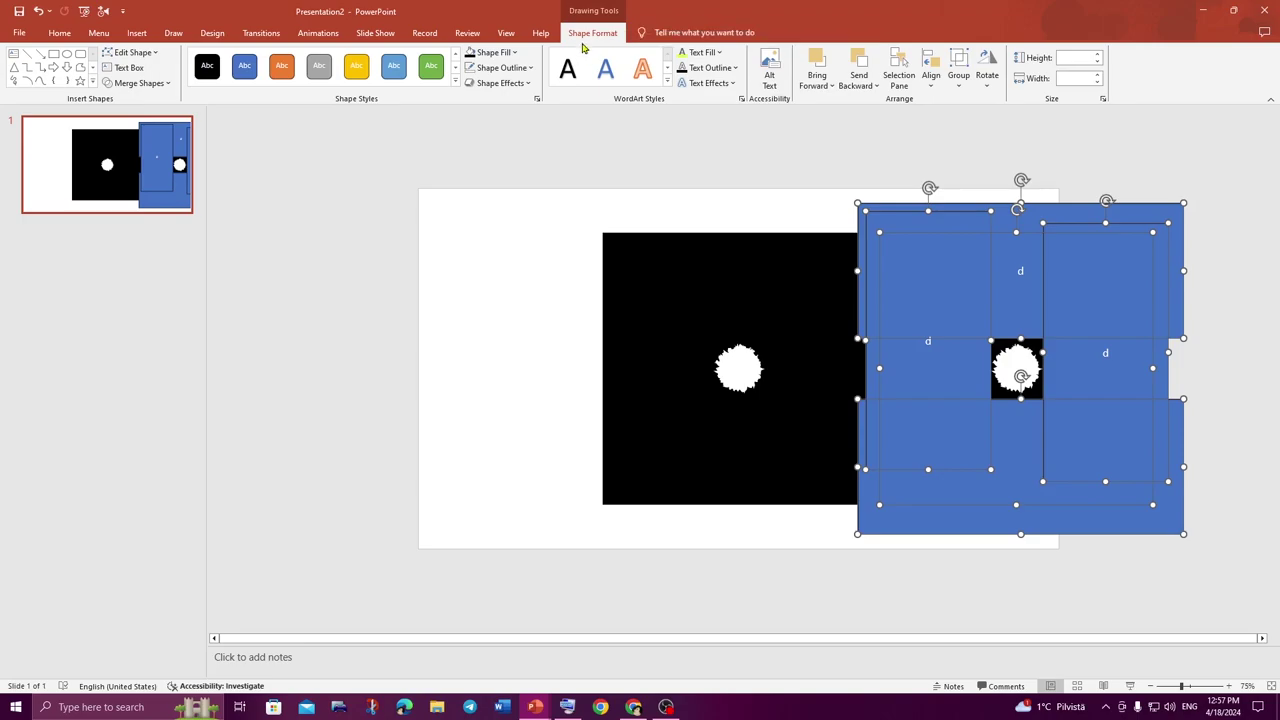
{"action": "left_click", "coordinate": [138, 83]}
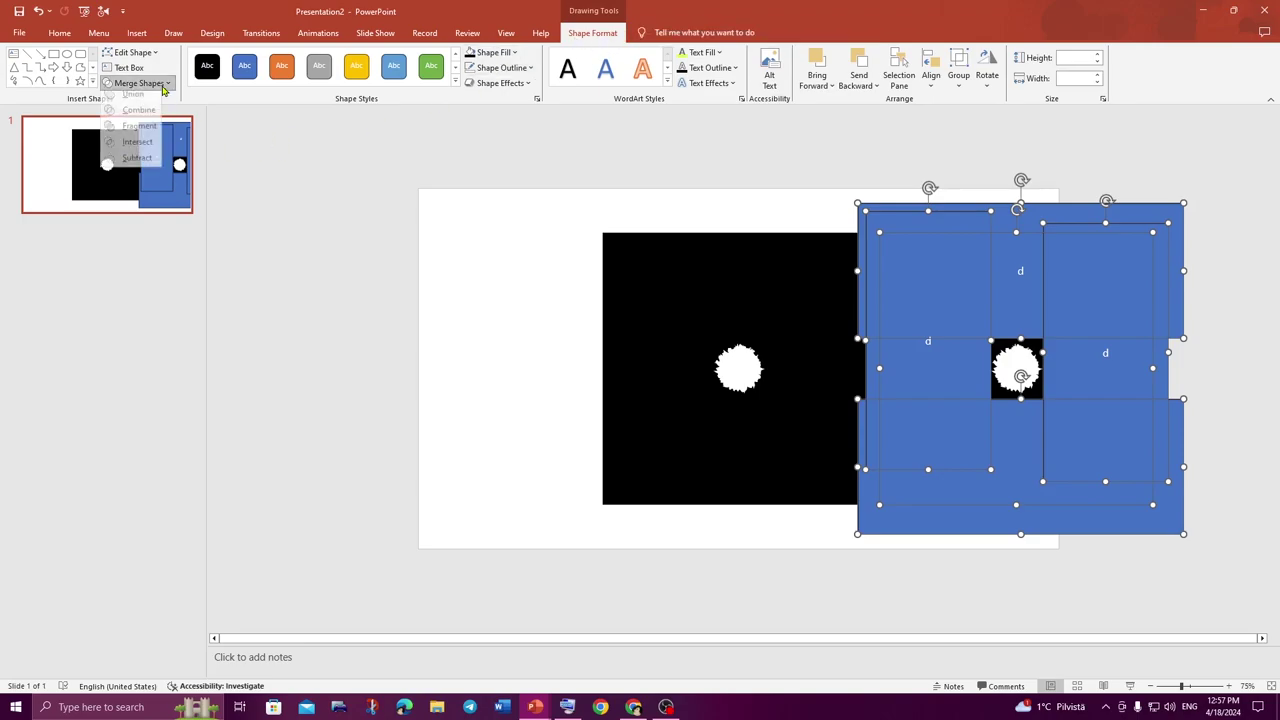
Subtract the rectangles, leaving a small holed square, and fill it yellow
{"action": "left_click", "coordinate": [137, 164]}
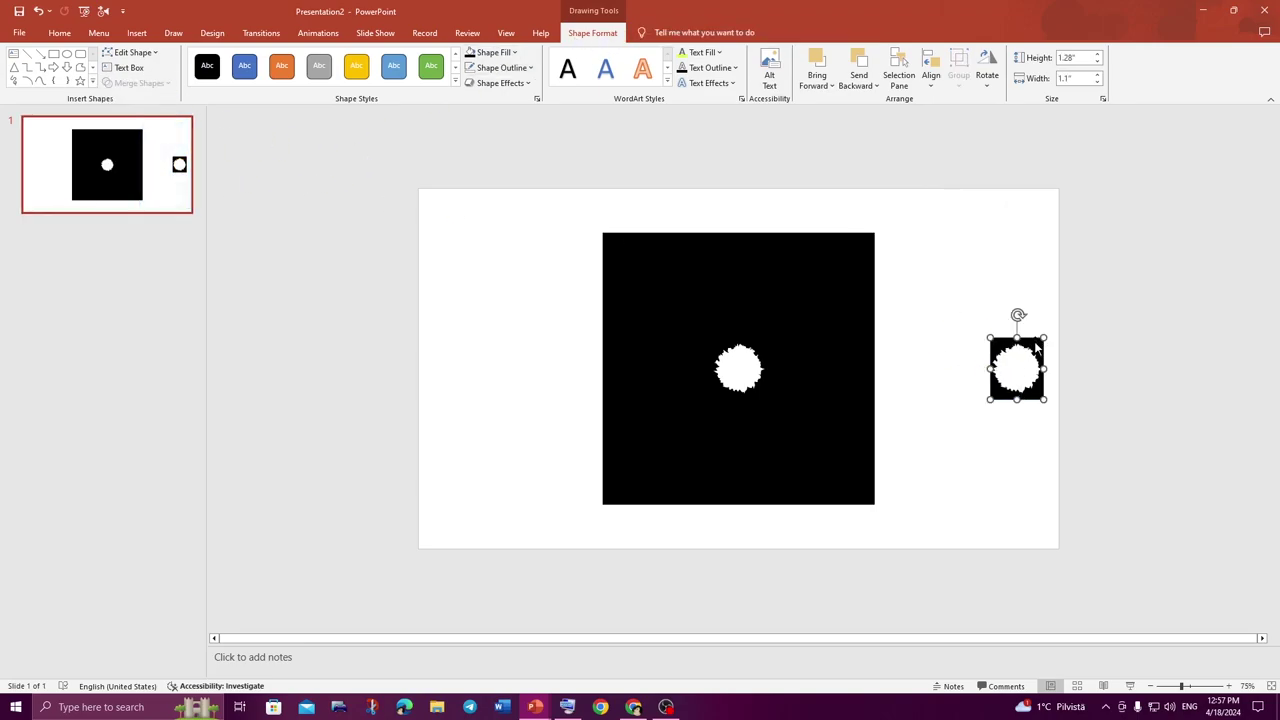
{"action": "left_click_drag", "start_coordinate": [1037, 345], "coordinate": [940, 345]}
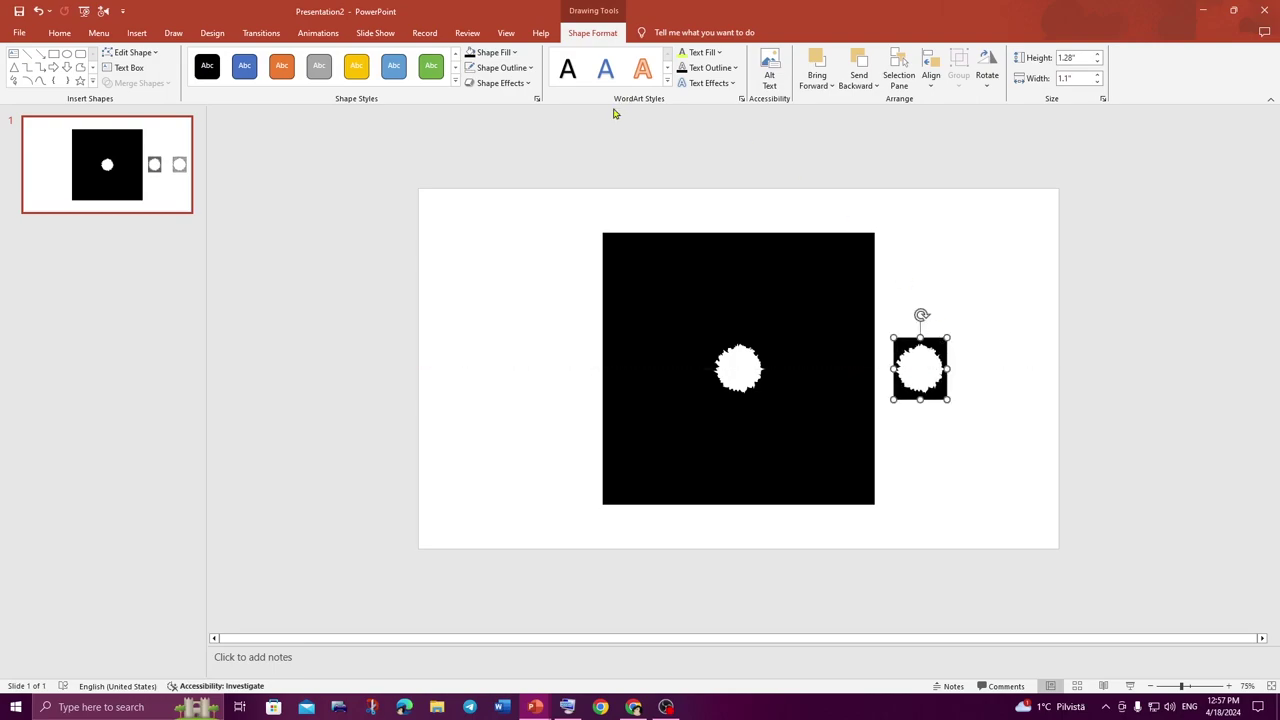
{"action": "left_click", "coordinate": [493, 52]}
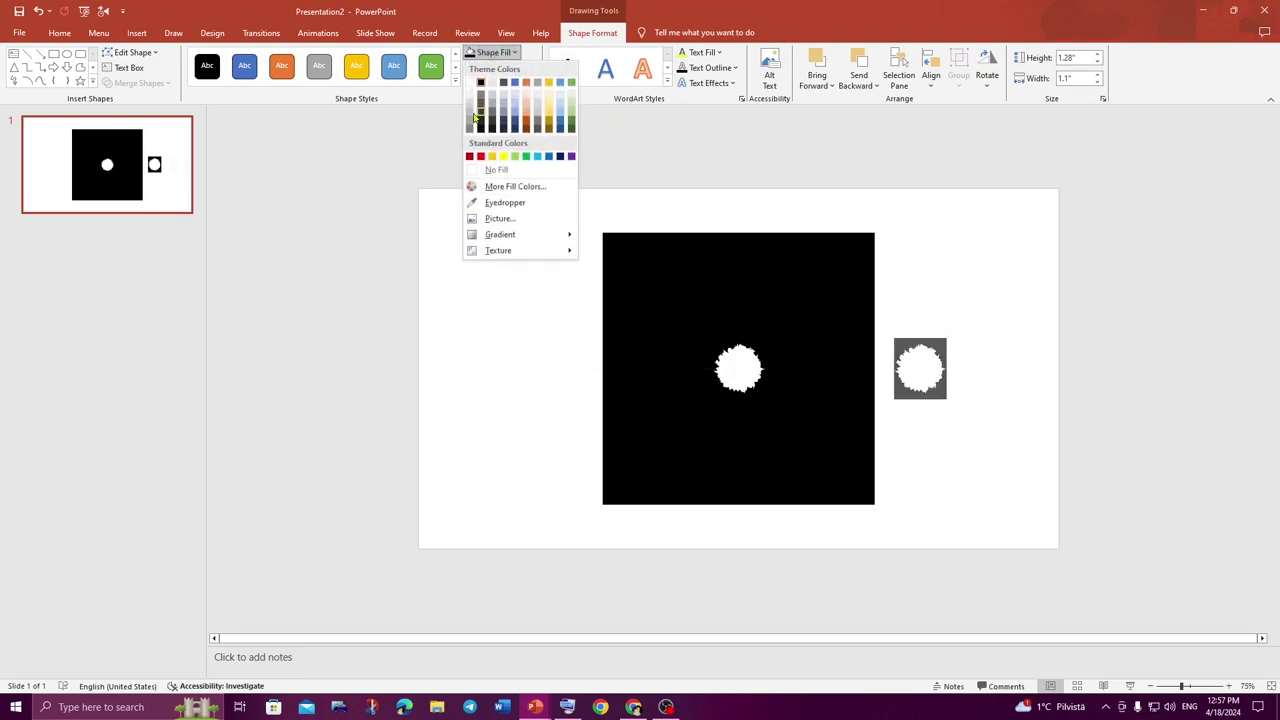
{"action": "left_click", "coordinate": [503, 157]}
Position the yellow piece over the black square so its hole lines up with the original
{"action": "left_click_drag", "start_coordinate": [941, 352], "coordinate": [759, 350]}
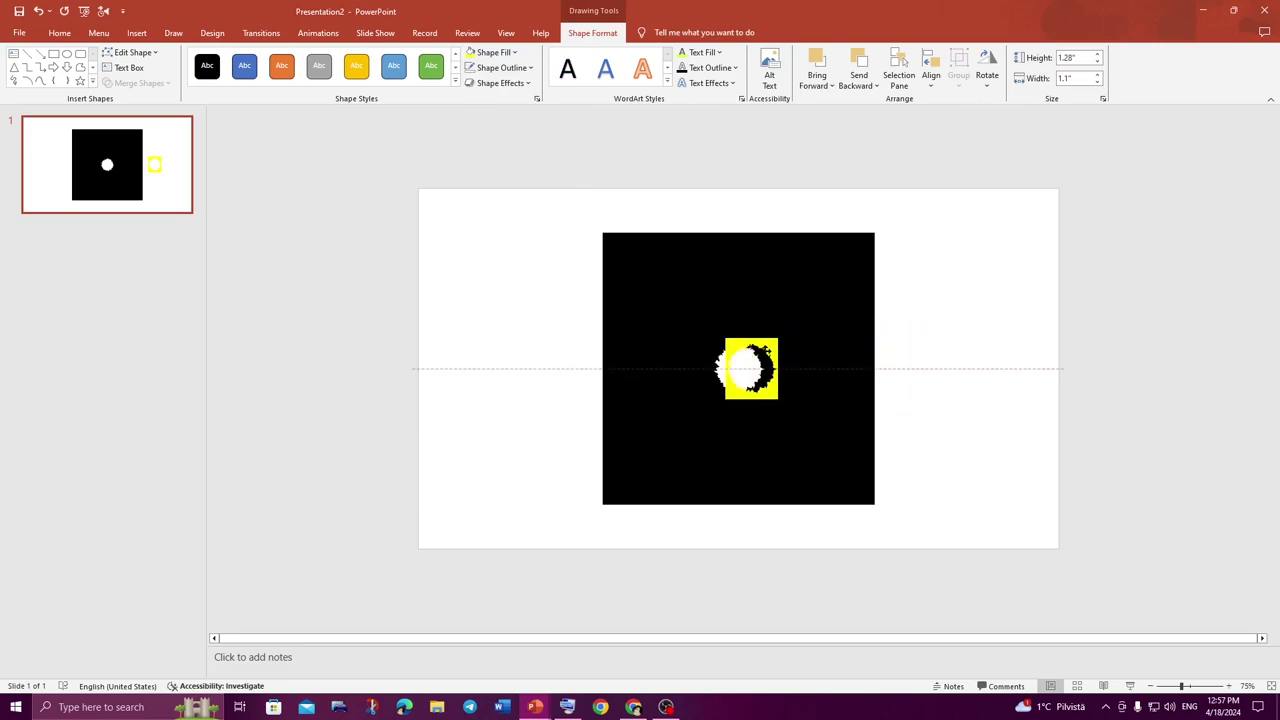
{"action": "scroll", "coordinate": [749, 364], "scroll_direction": "up", "scroll_amount": 3, "text": "ctrl"}
{"action": "scroll", "coordinate": [749, 364], "scroll_direction": "up", "scroll_amount": 15, "text": "ctrl"}
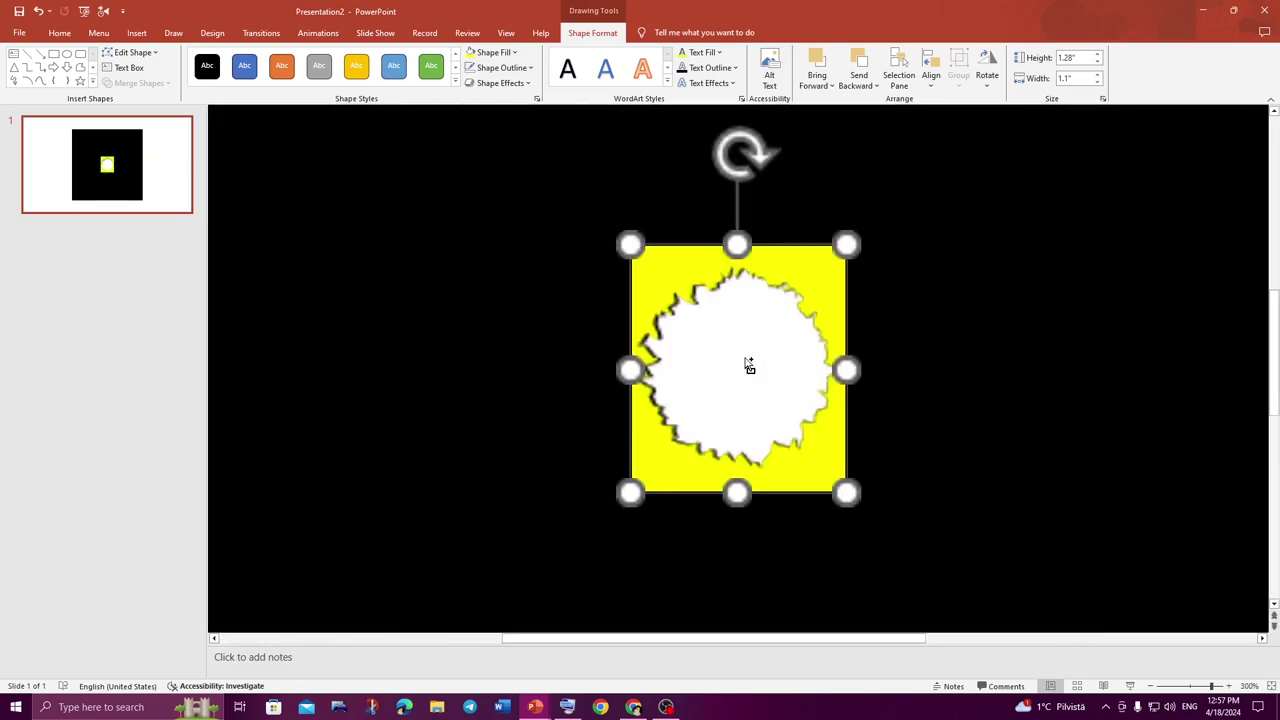
{"action": "scroll", "coordinate": [749, 366], "scroll_direction": "up", "scroll_amount": 8, "text": "ctrl"}
{"action": "scroll", "coordinate": [749, 366], "scroll_direction": "down", "scroll_amount": 8, "text": "ctrl"}
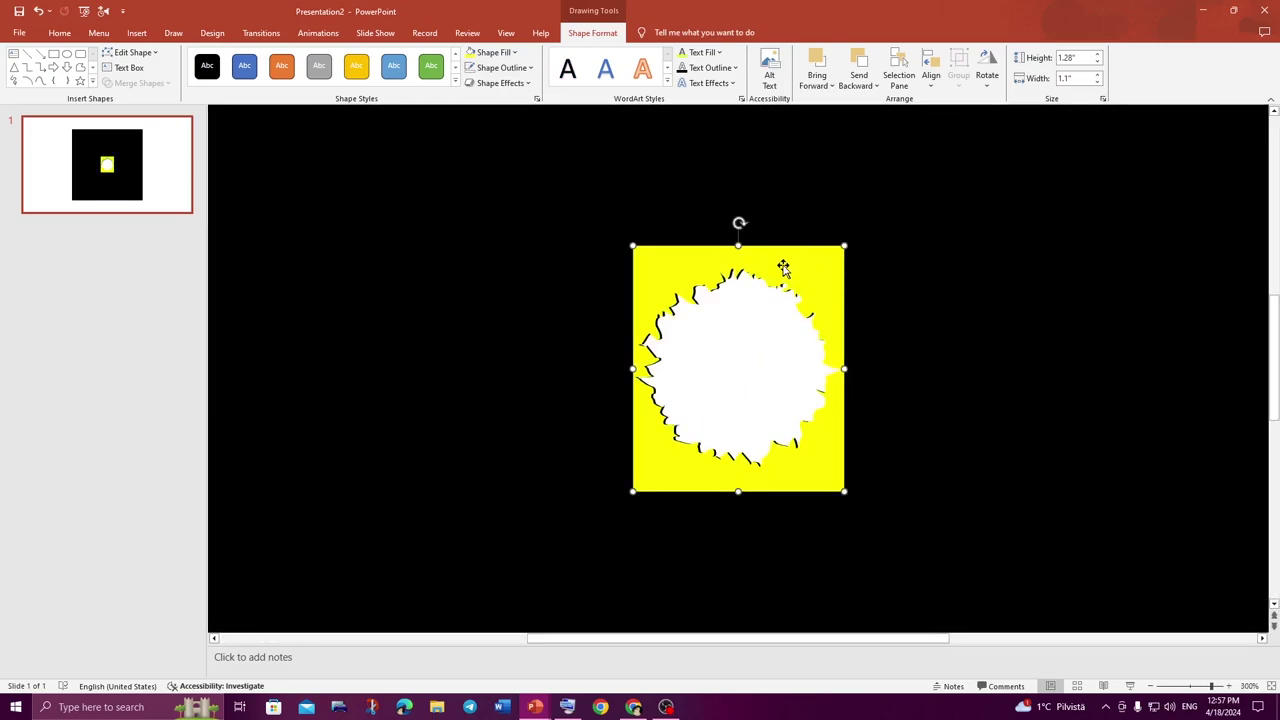
{"action": "left_click_drag", "start_coordinate": [783, 268], "coordinate": [786, 265]}
Give the holed piece a radial gradient fill with magenta at the bottom-left
{"action": "left_click", "coordinate": [536, 98]}
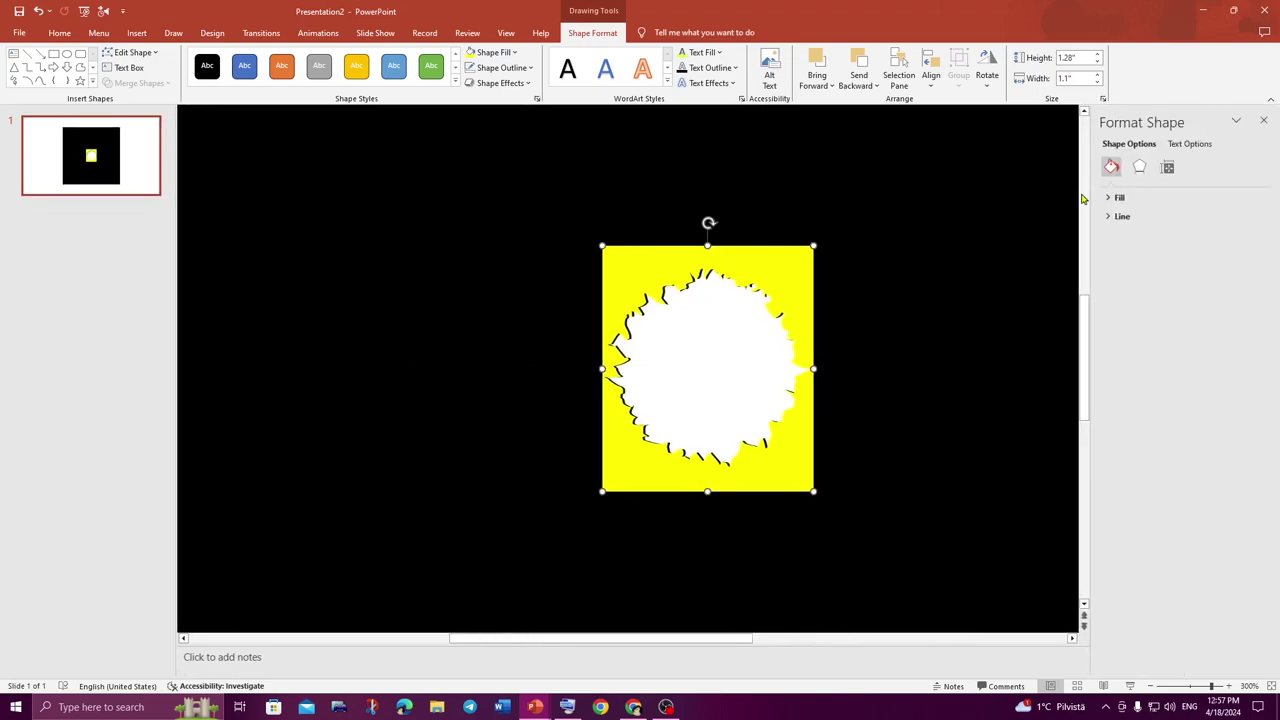
{"action": "left_click", "coordinate": [1118, 247]}
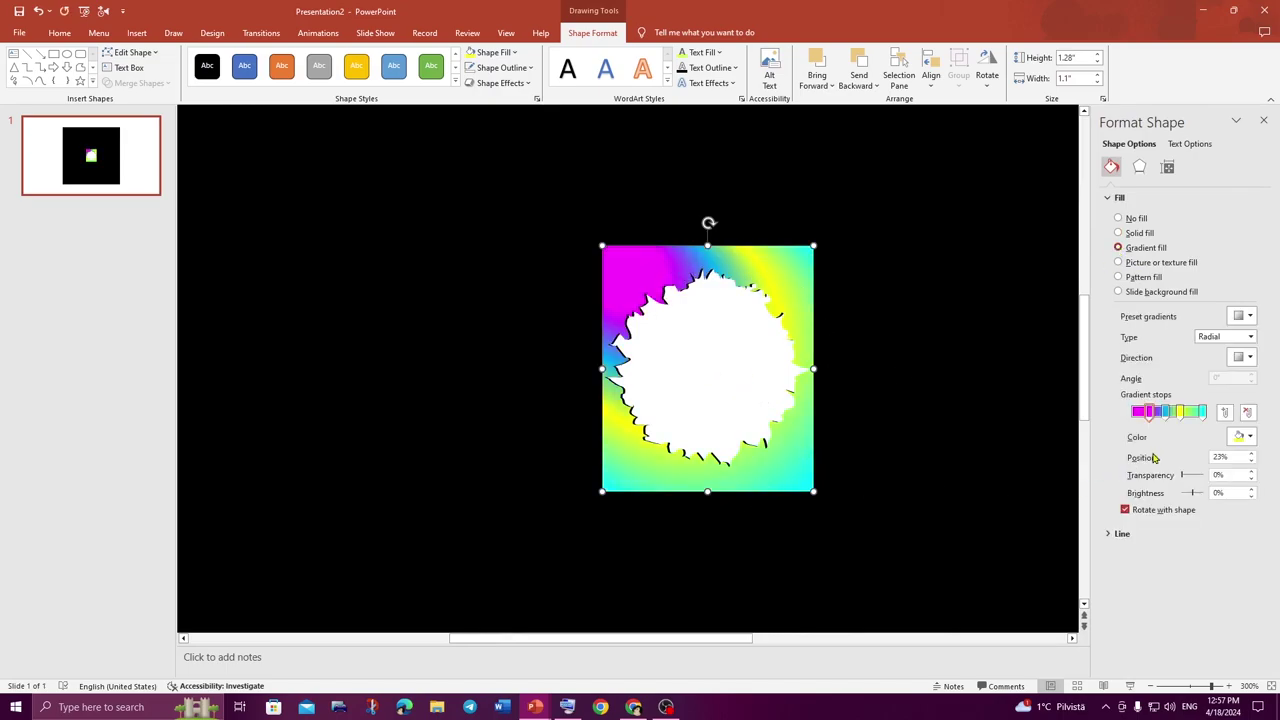
{"action": "left_click", "coordinate": [1249, 358]}
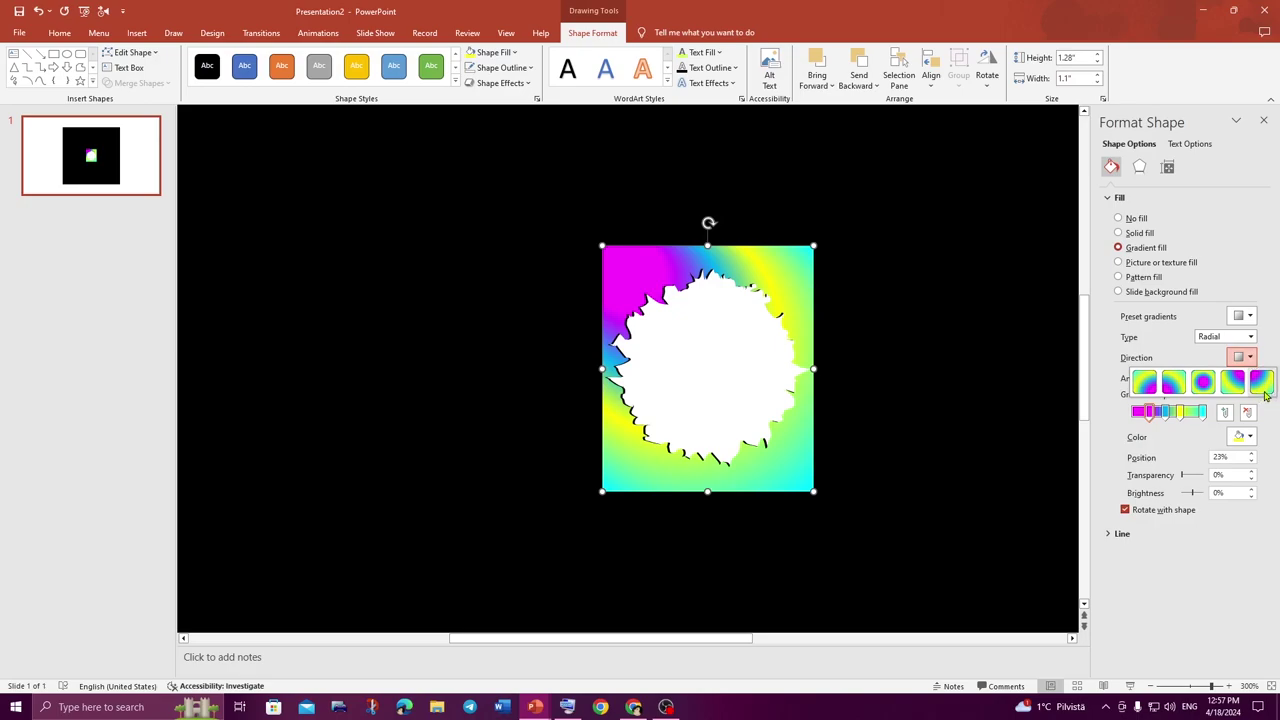
{"action": "left_click", "coordinate": [1262, 386]}
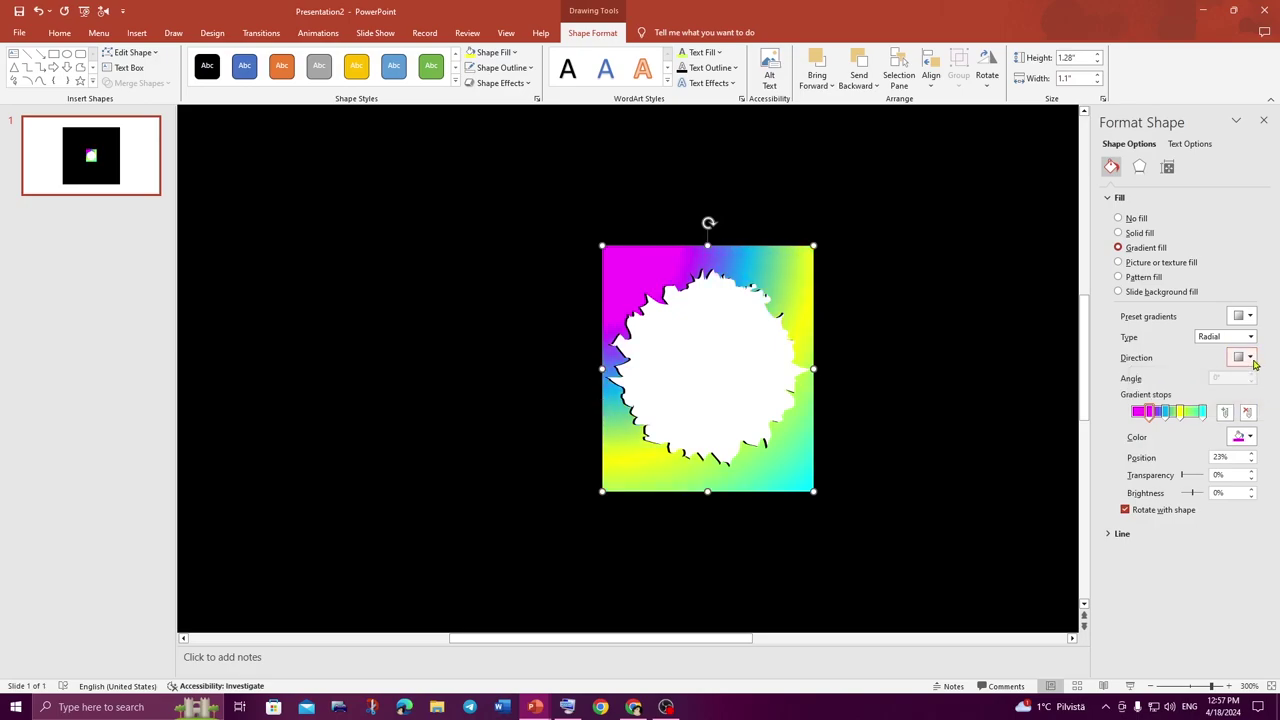
{"action": "left_click", "coordinate": [1250, 358]}
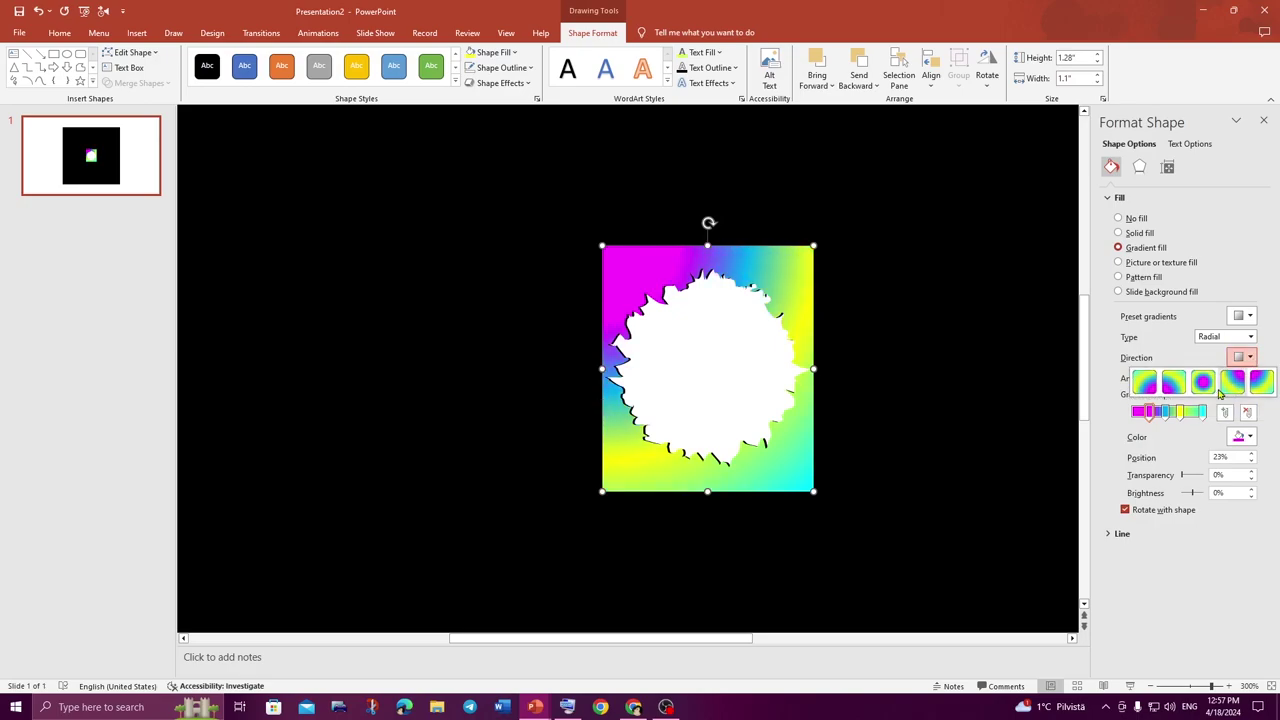
{"action": "left_click", "coordinate": [1174, 383]}
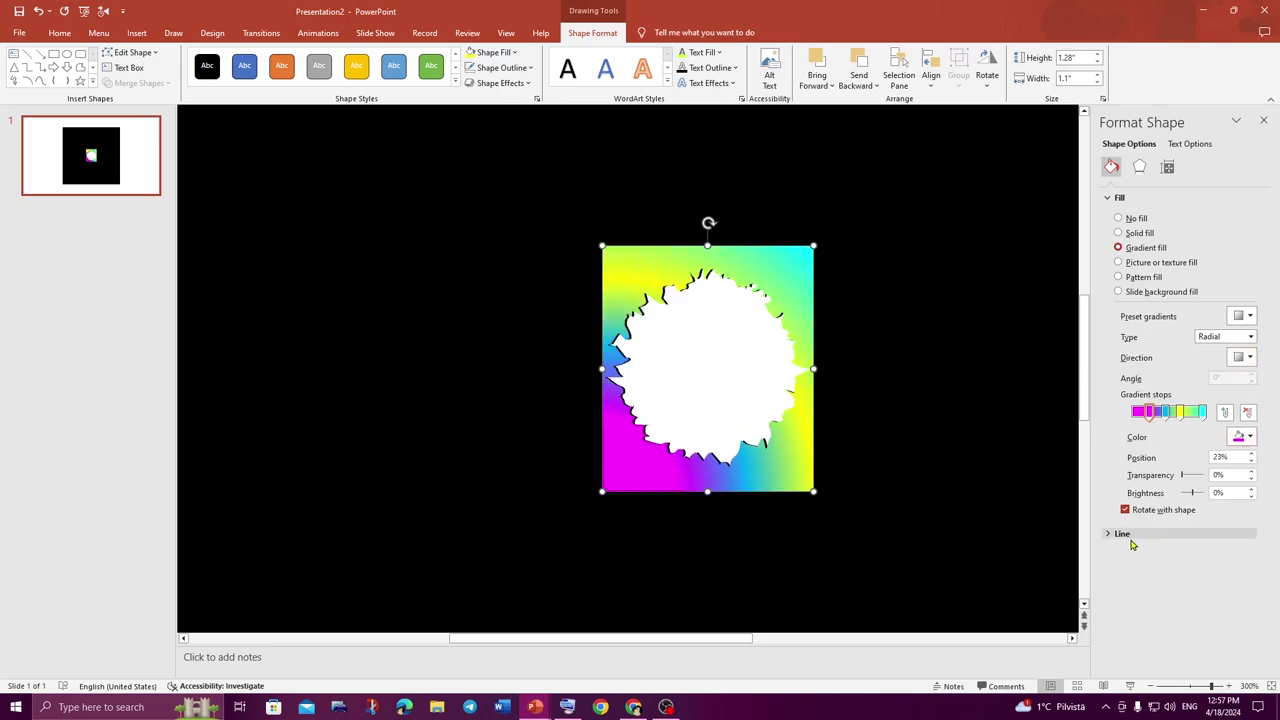
{"action": "left_click", "coordinate": [1264, 121]}
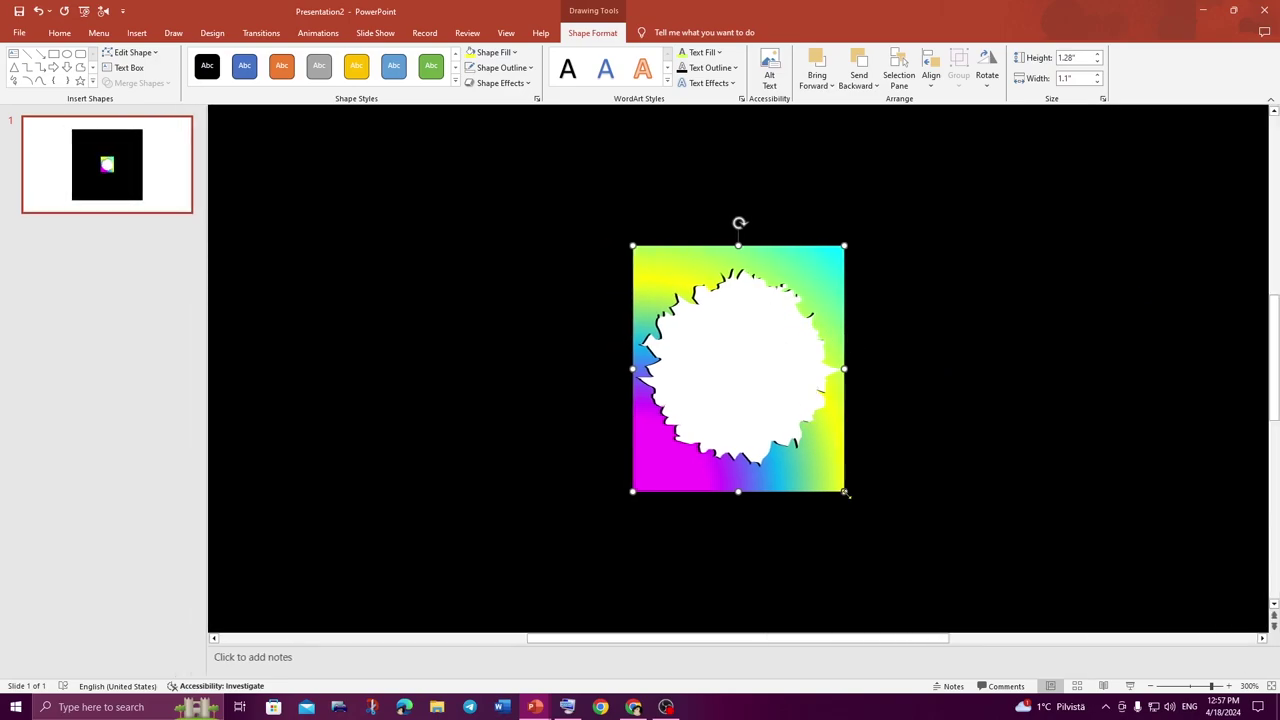
Shrink the gradient piece to 1.14" by 0.98", centre it on the burst, and Send to Back
{"action": "left_click_drag", "start_coordinate": [843, 490], "coordinate": [818, 459]}
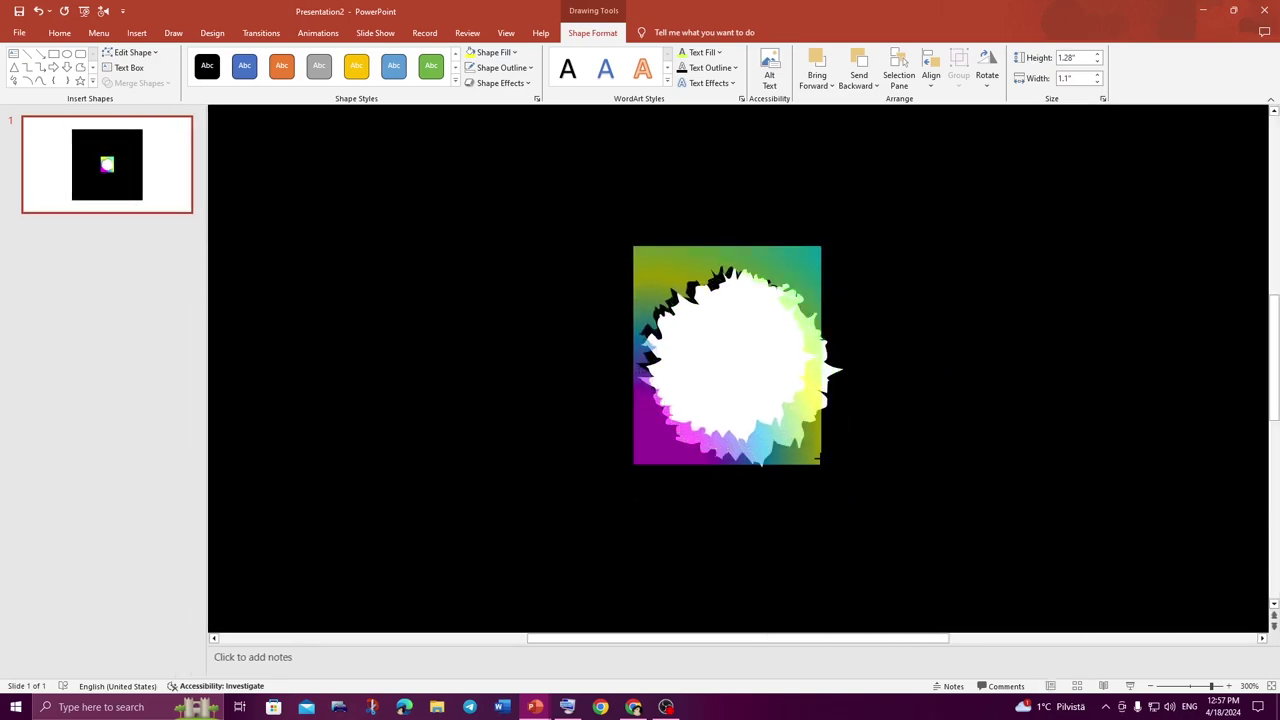
{"action": "left_click_drag", "start_coordinate": [764, 423], "coordinate": [776, 437]}
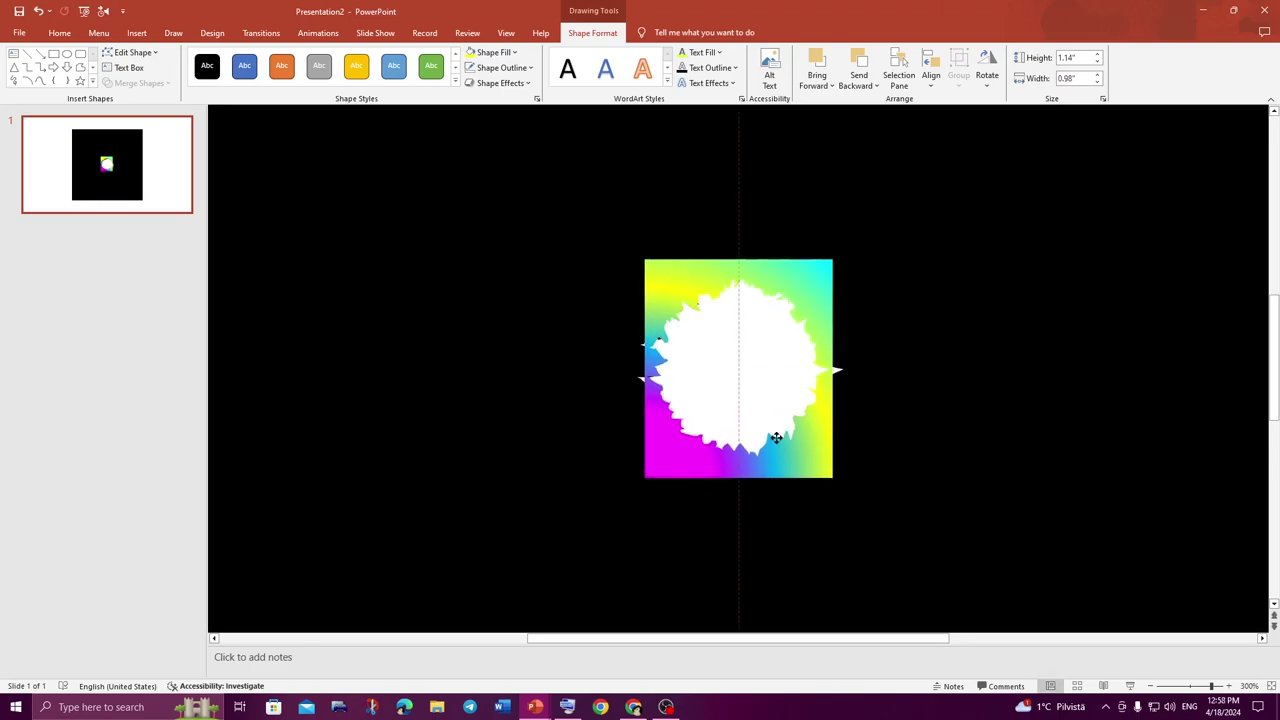
{"action": "right_click", "coordinate": [788, 282]}
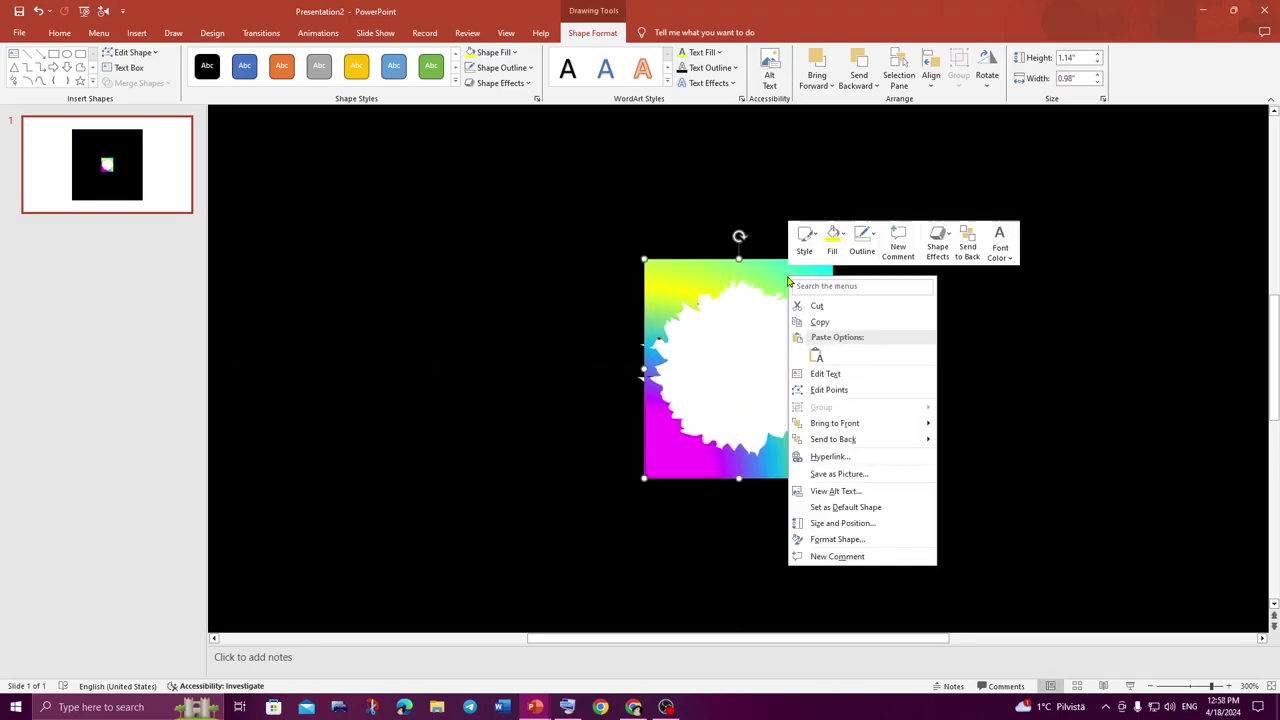
{"action": "mouse_move", "coordinate": [833, 439]}
{"action": "left_click", "coordinate": [952, 440]}
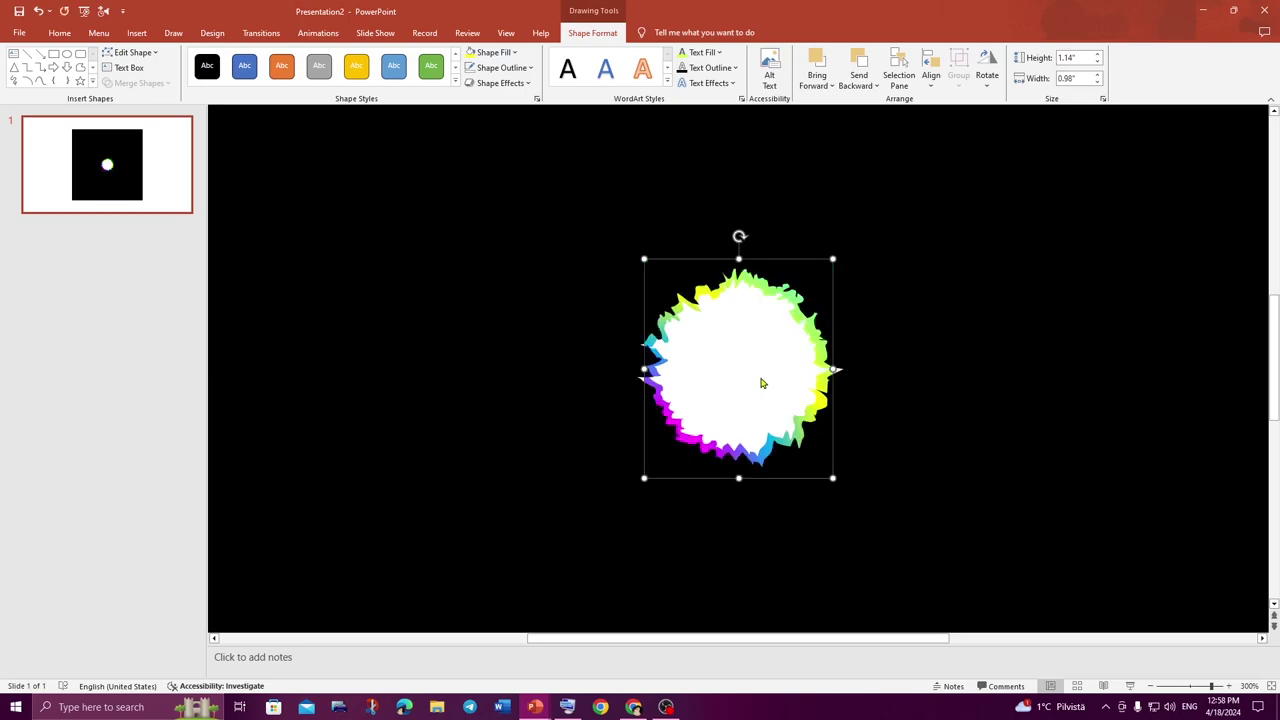
Give the slide a solid black background fill using Format Background
{"action": "scroll", "coordinate": [760, 383], "scroll_direction": "down", "scroll_amount": 10}
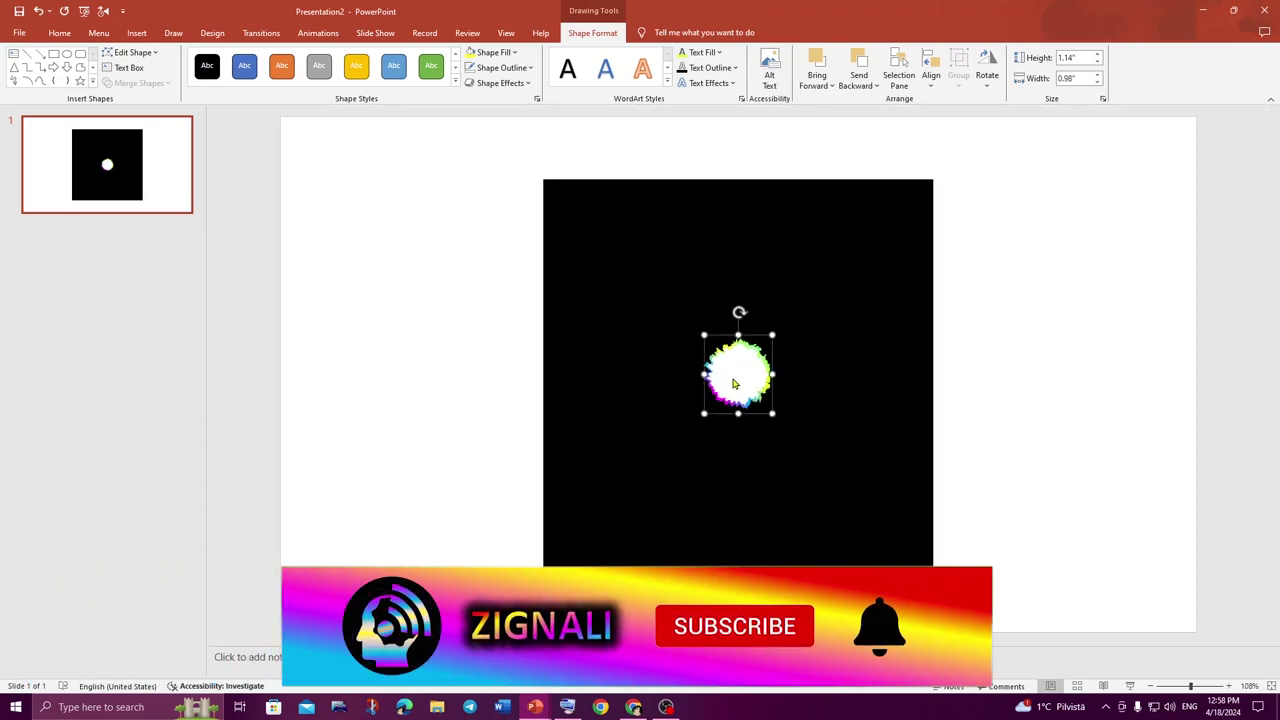
{"action": "right_click", "coordinate": [410, 307]}
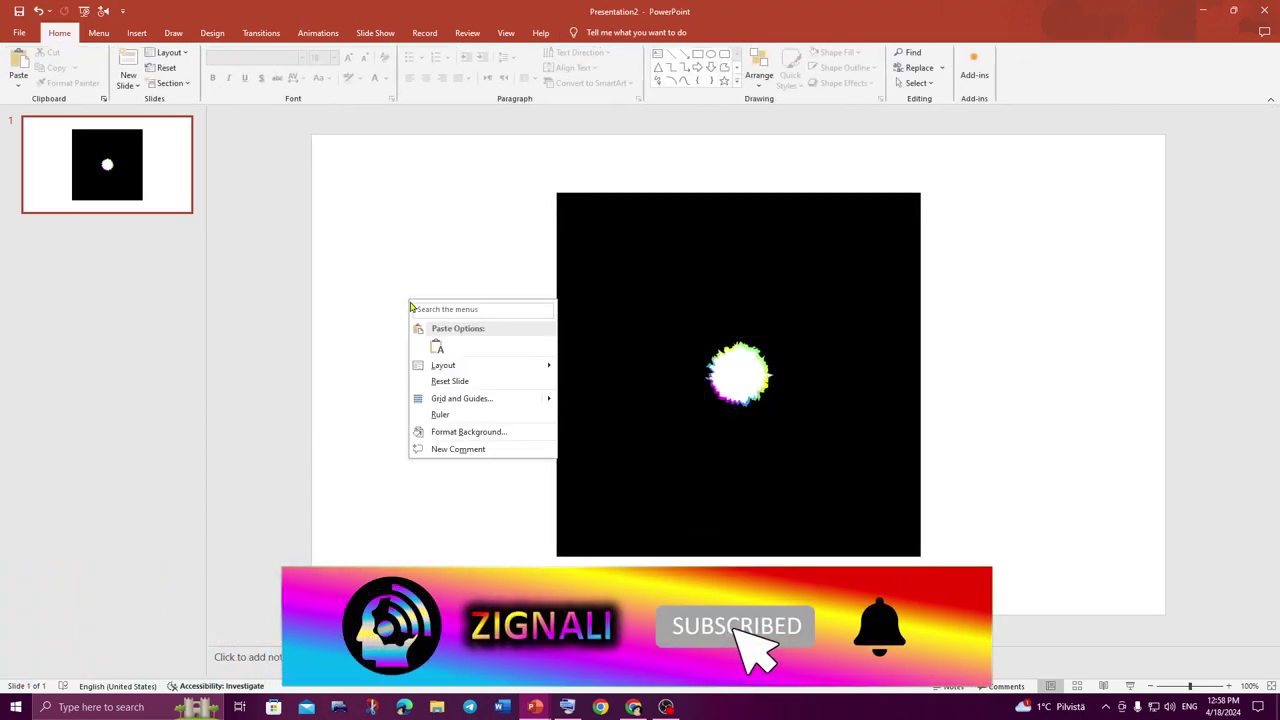
{"action": "left_click", "coordinate": [468, 431]}
{"action": "left_click", "coordinate": [1246, 284]}
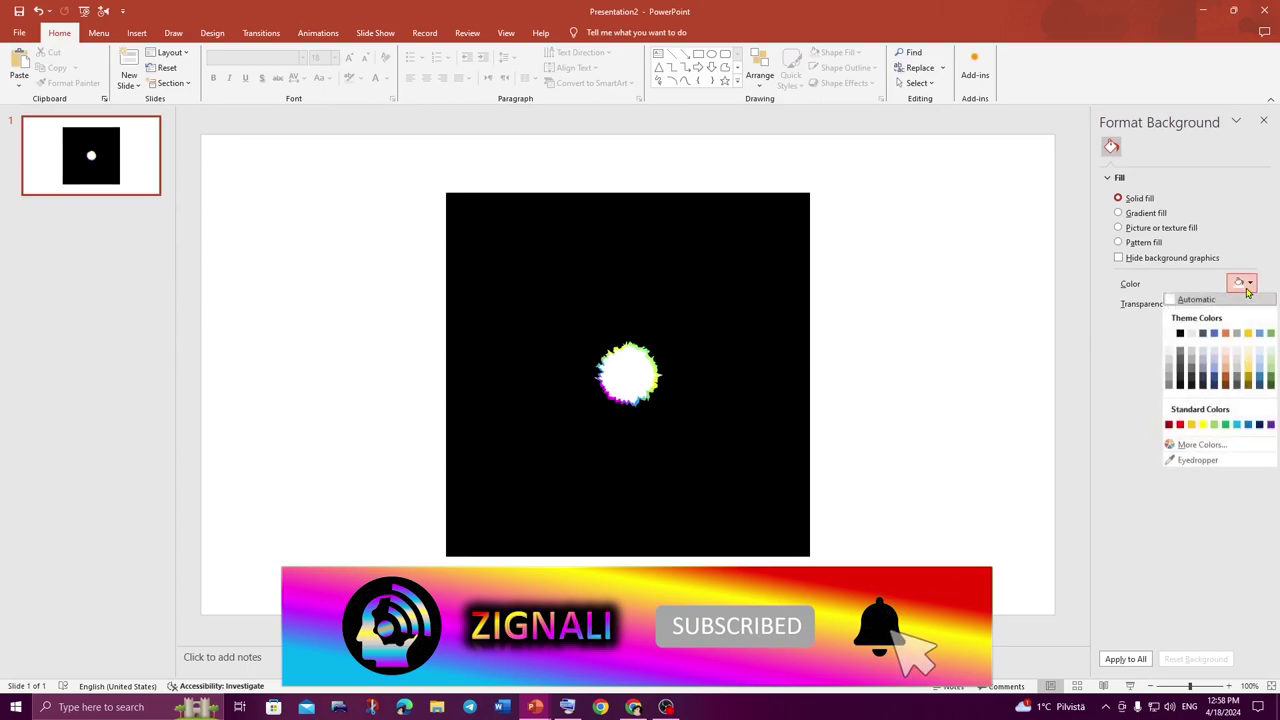
{"action": "left_click", "coordinate": [1180, 333]}
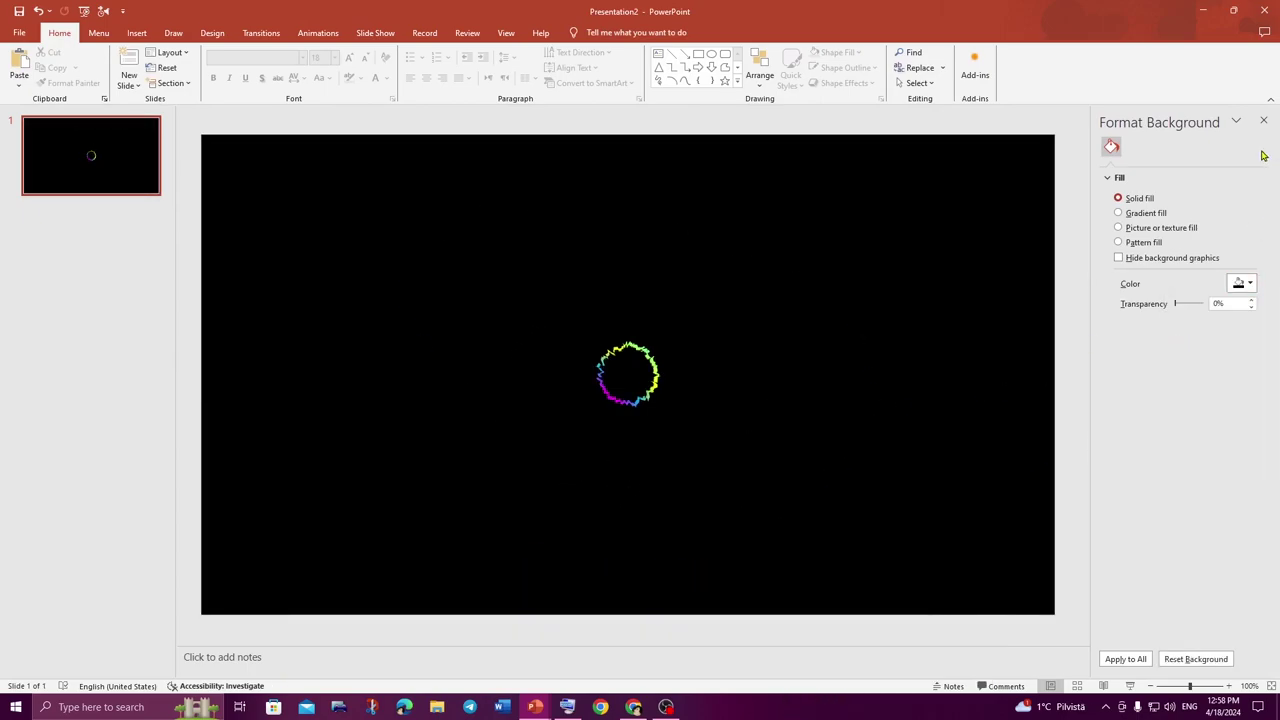
{"action": "left_click", "coordinate": [1263, 120]}
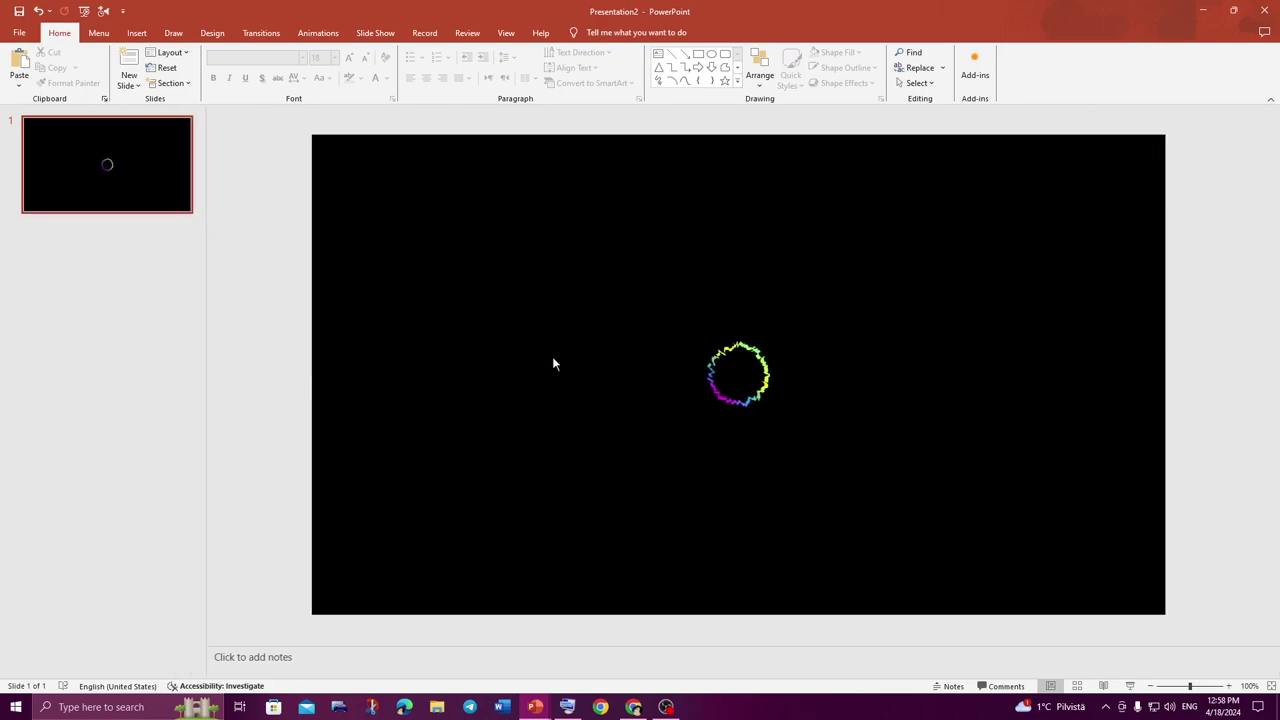
Draw an oval circle over the rainbow ring at the slide centre
{"action": "left_click", "coordinate": [737, 80]}
{"action": "left_click", "coordinate": [710, 70]}
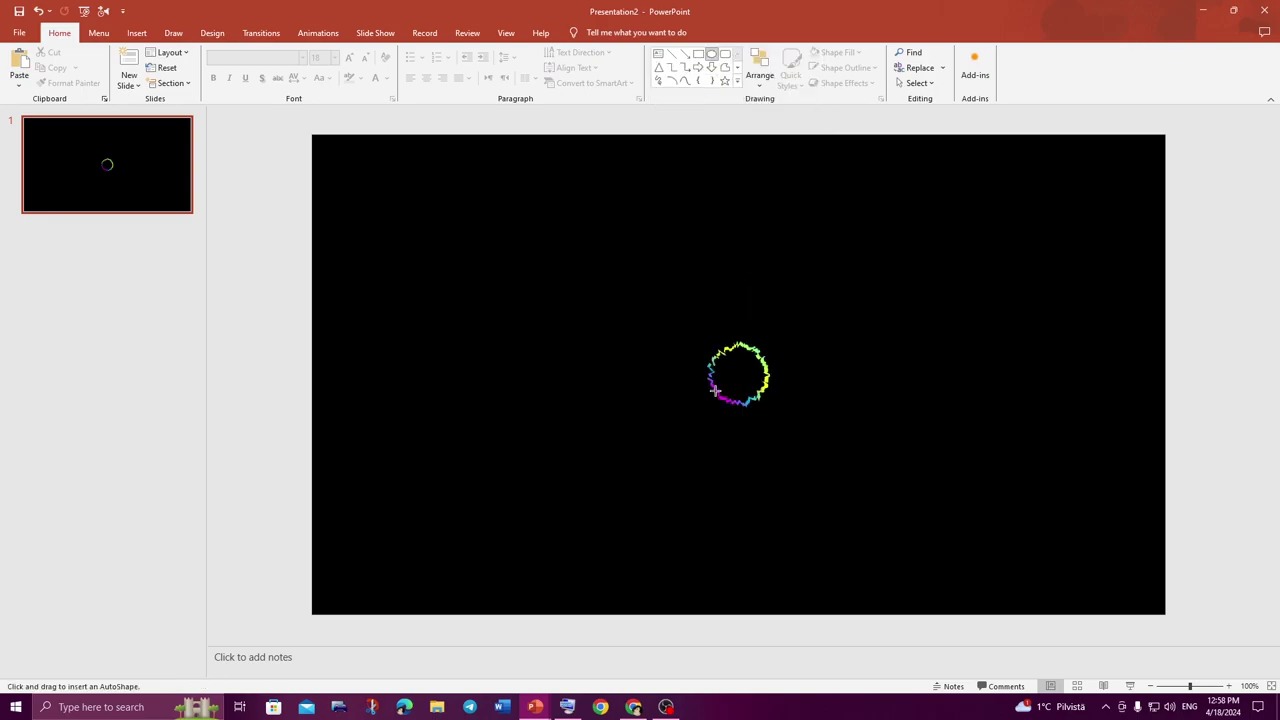
{"action": "left_click_drag", "start_coordinate": [695, 330], "coordinate": [783, 418]}
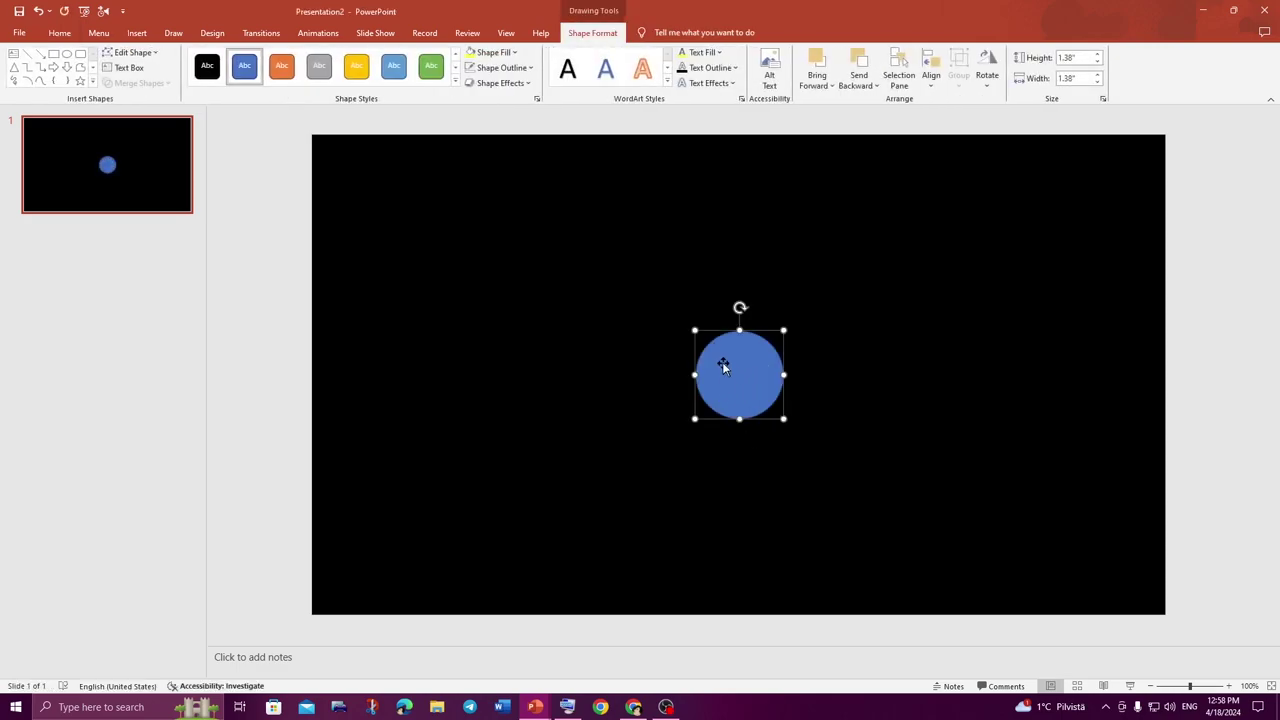
Fill the circle black and set its outline to No Outline
{"action": "left_click", "coordinate": [514, 52]}
{"action": "left_click", "coordinate": [481, 85]}
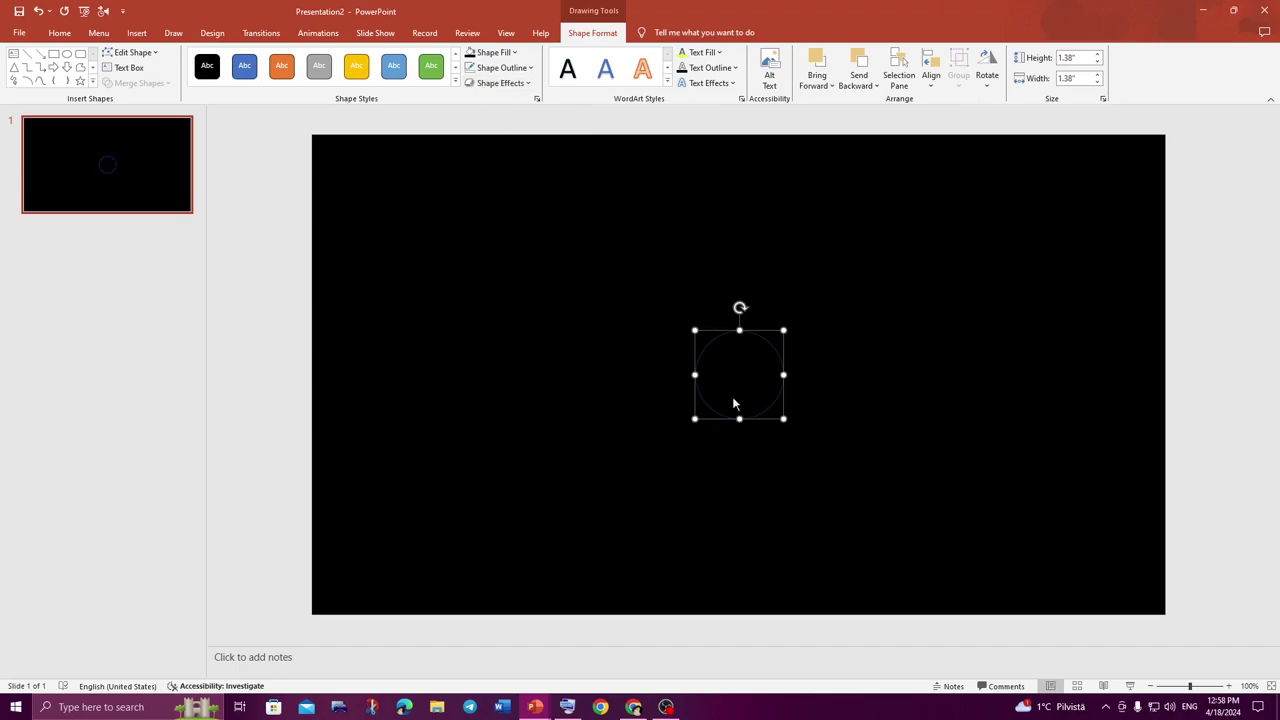
{"action": "left_click", "coordinate": [514, 52]}
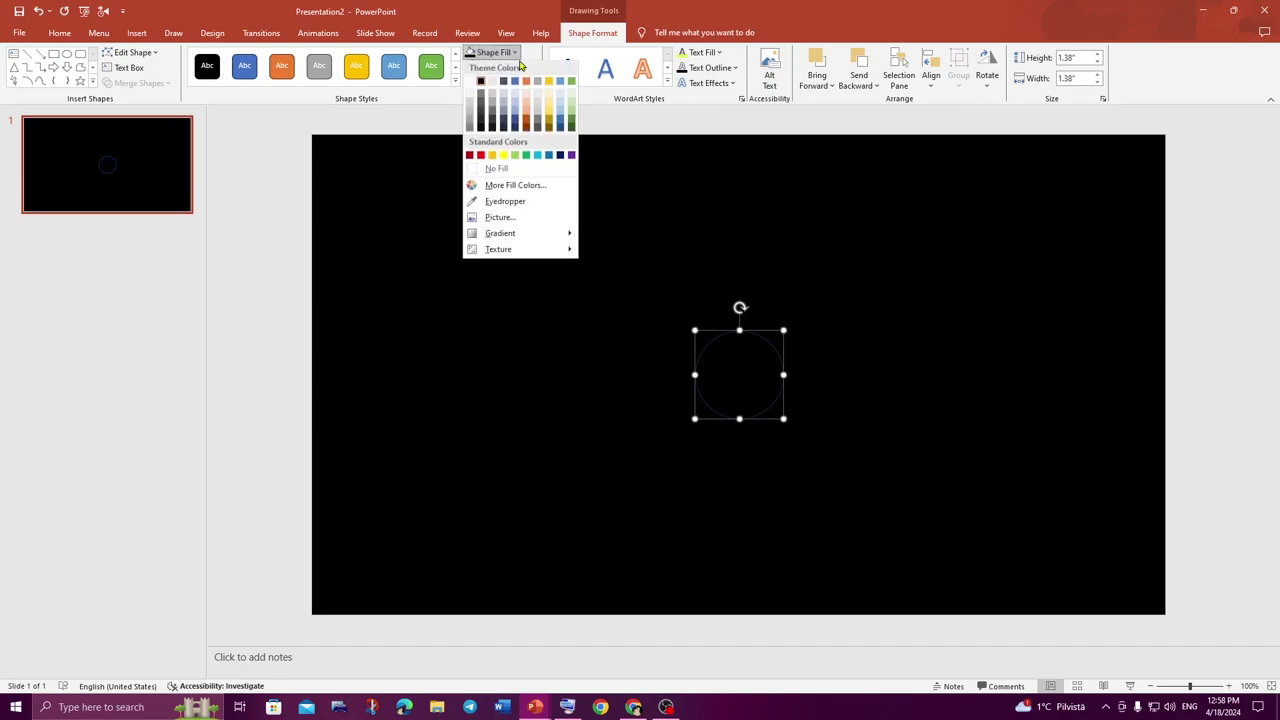
{"action": "left_click", "coordinate": [524, 89]}
{"action": "left_click", "coordinate": [500, 67]}
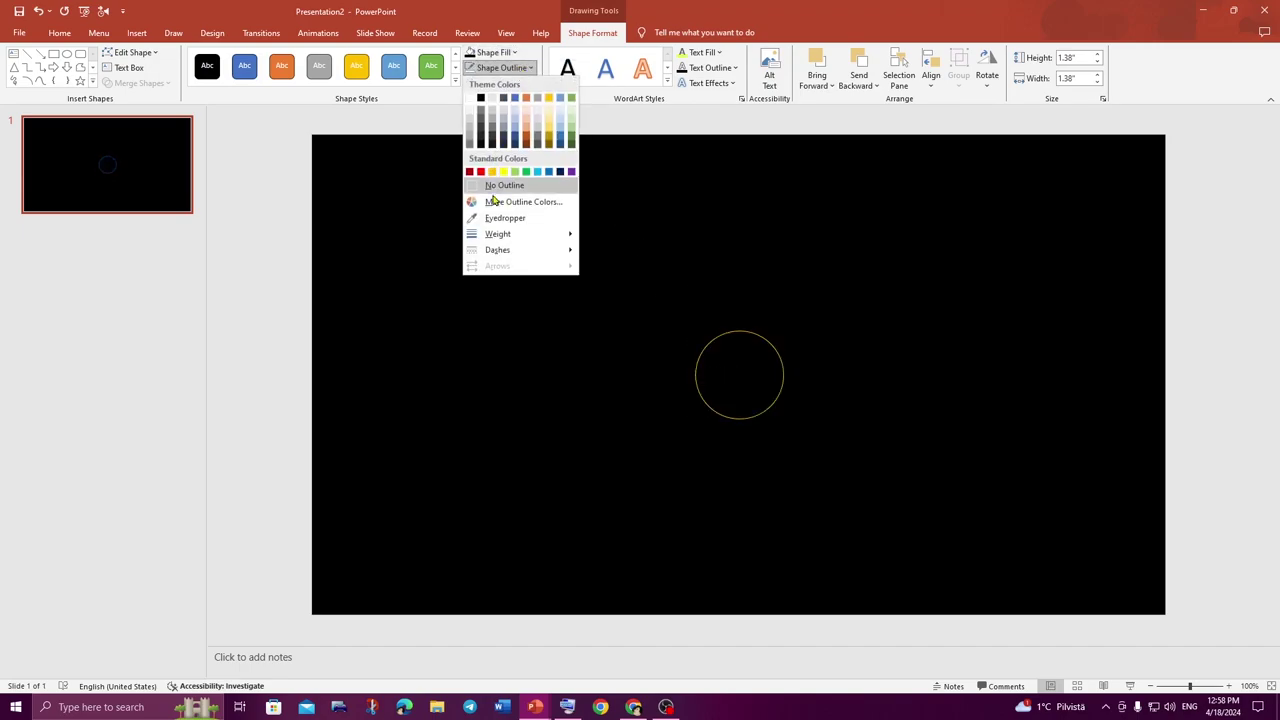
{"action": "left_click", "coordinate": [490, 184]}
{"action": "left_click", "coordinate": [441, 350]}
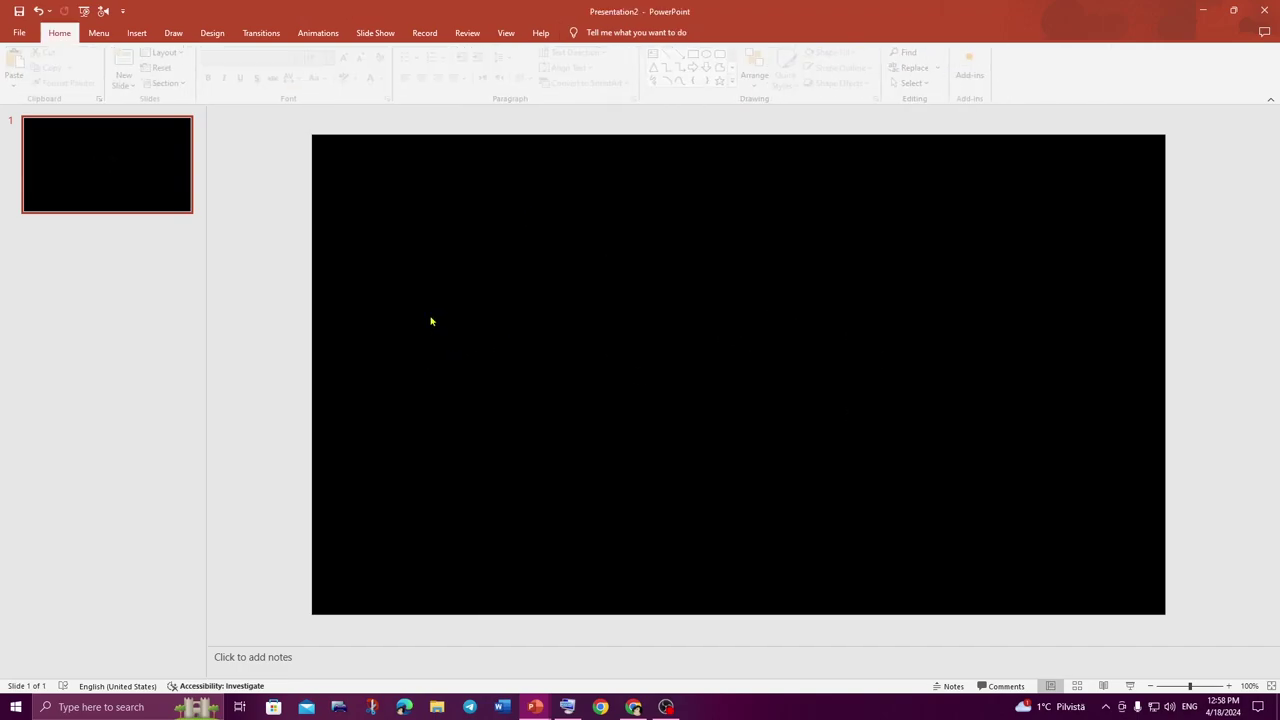
Duplicate slide 1, then delete the black circle from the new slide 2
{"action": "right_click", "coordinate": [107, 177]}
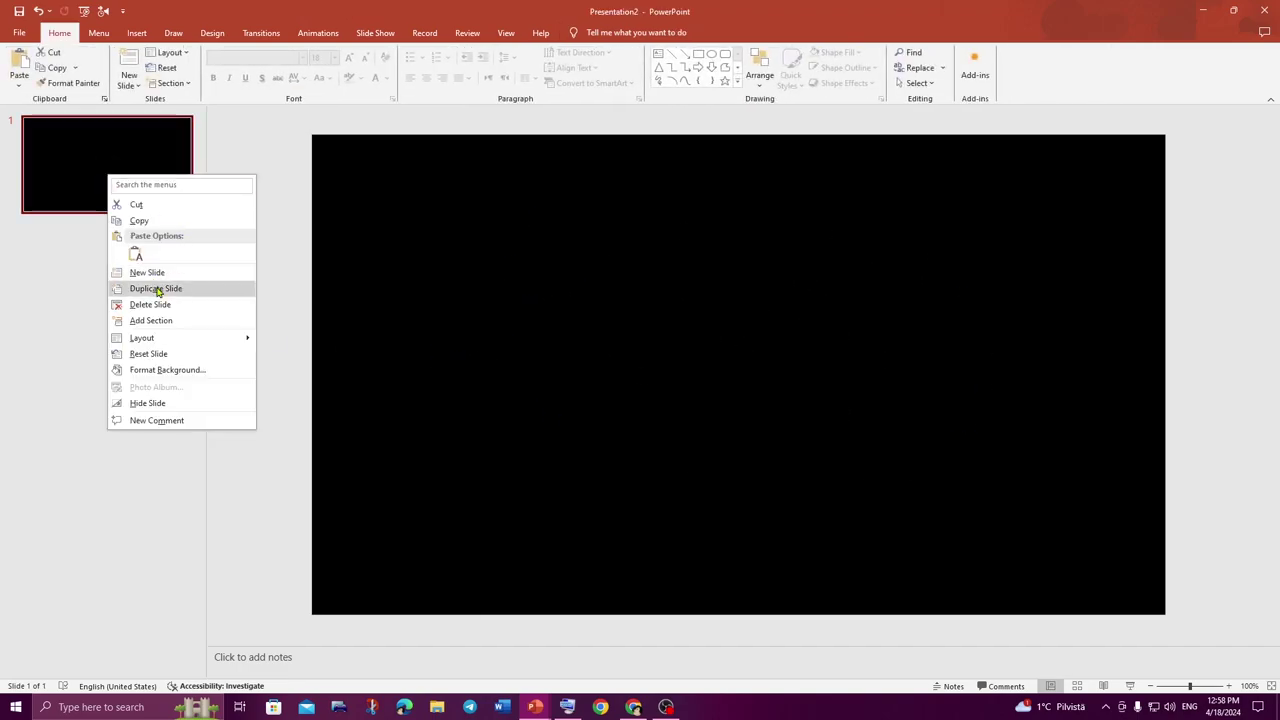
{"action": "left_click", "coordinate": [155, 288]}
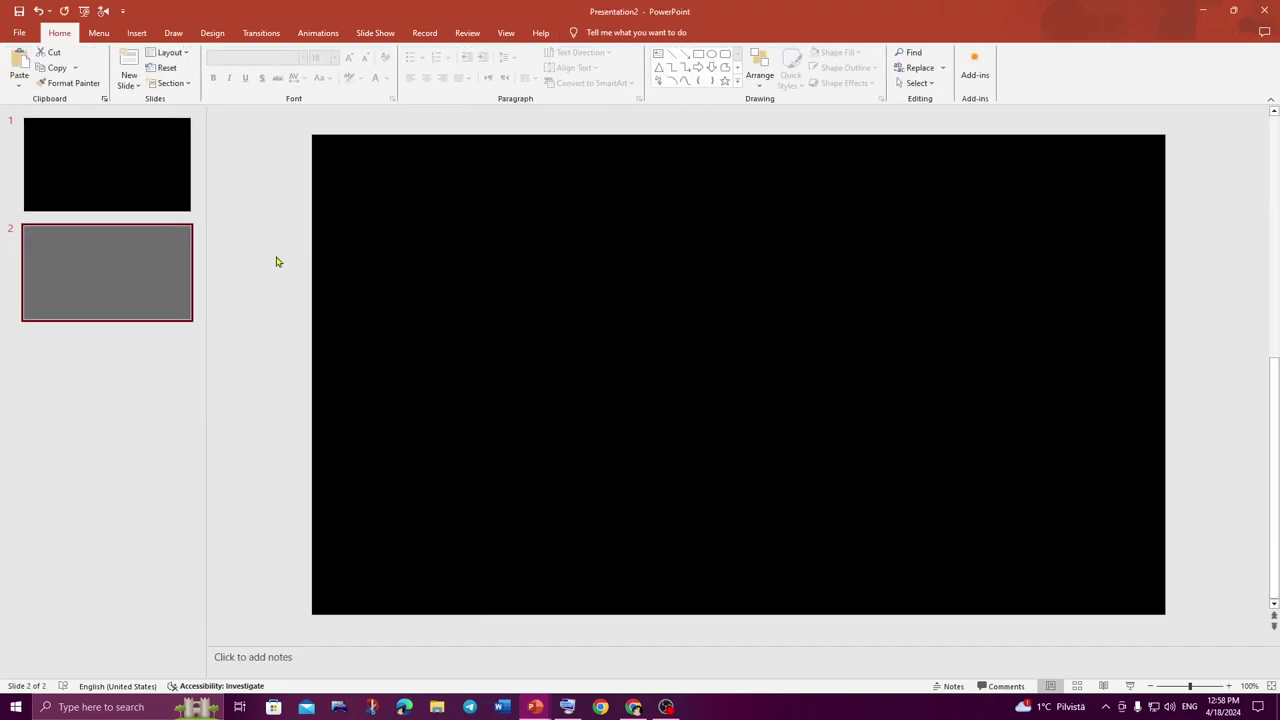
{"action": "left_click", "coordinate": [733, 367]}
{"action": "left_click", "coordinate": [711, 449]}
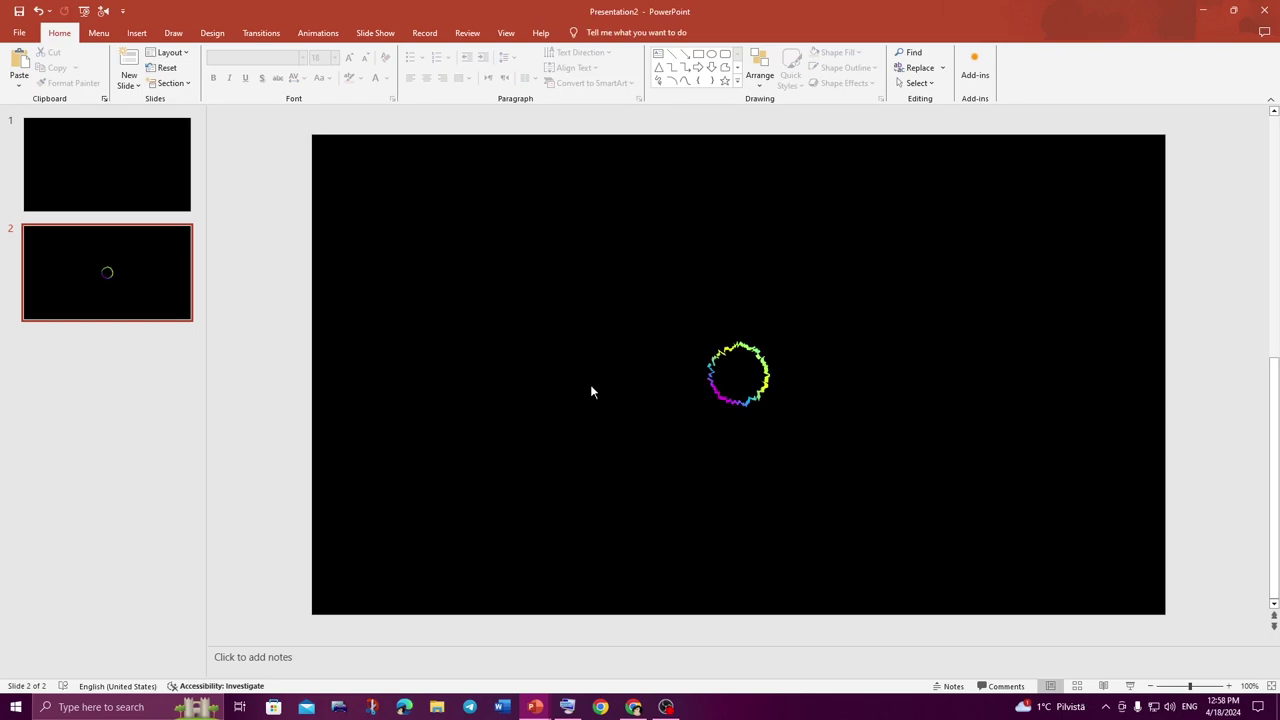
Rotate the colourful jagged ring about 65° clockwise
{"action": "scroll", "coordinate": [591, 391], "scroll_direction": "down", "scroll_amount": 1, "text": "ctrl"}
{"action": "scroll", "coordinate": [591, 391], "scroll_direction": "down", "scroll_amount": 1, "text": "ctrl"}
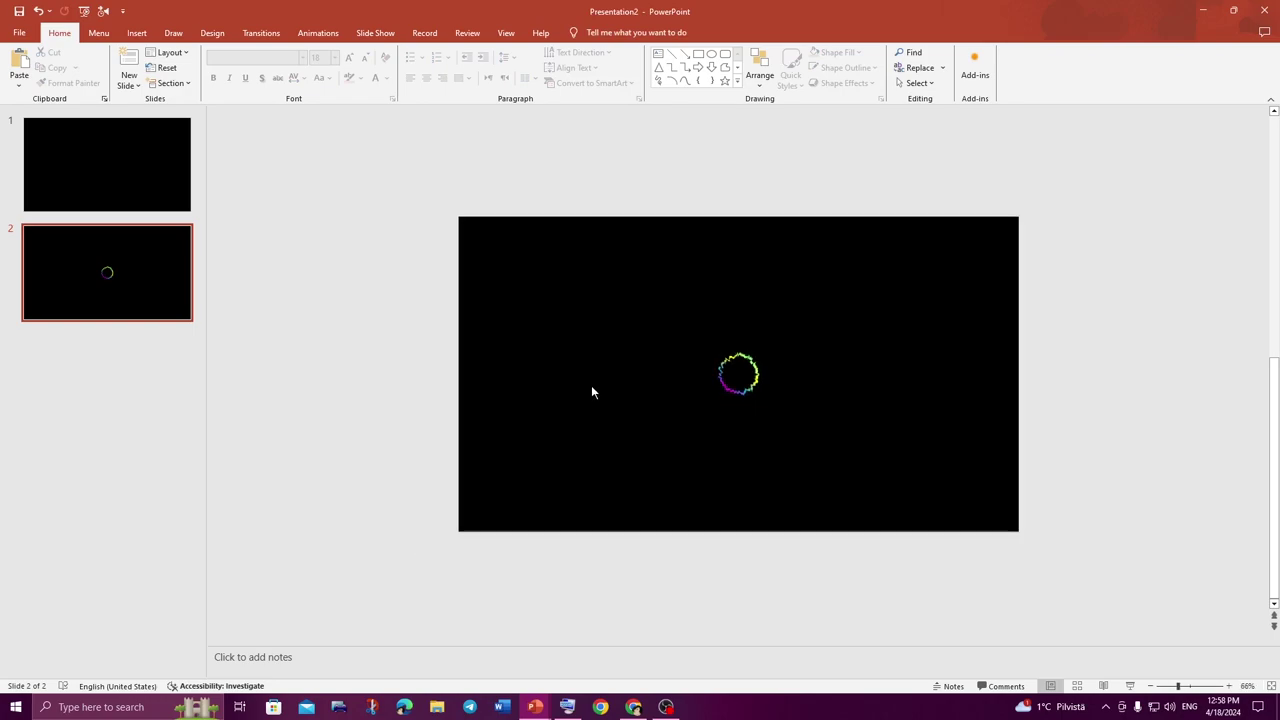
{"action": "left_click", "coordinate": [741, 372]}
{"action": "scroll", "coordinate": [741, 372], "scroll_direction": "up", "scroll_amount": 3, "text": "ctrl"}
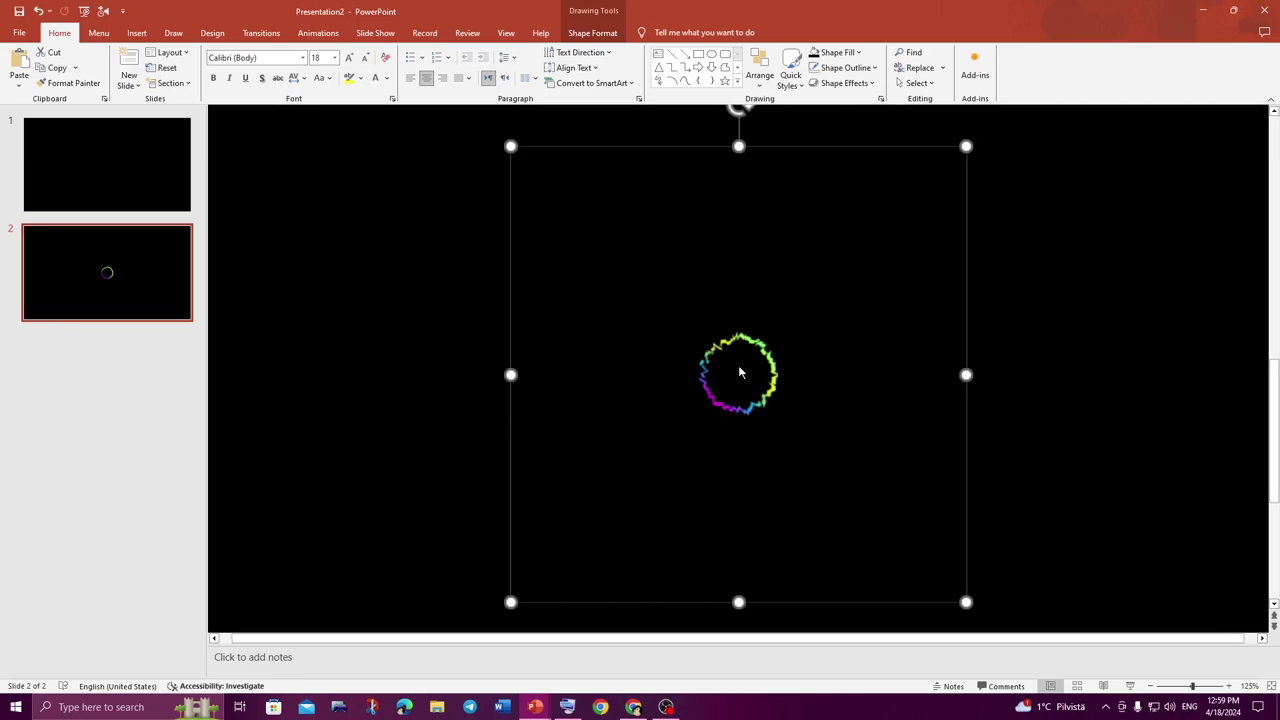
{"action": "scroll", "coordinate": [741, 372], "scroll_direction": "up", "scroll_amount": 3, "text": "ctrl"}
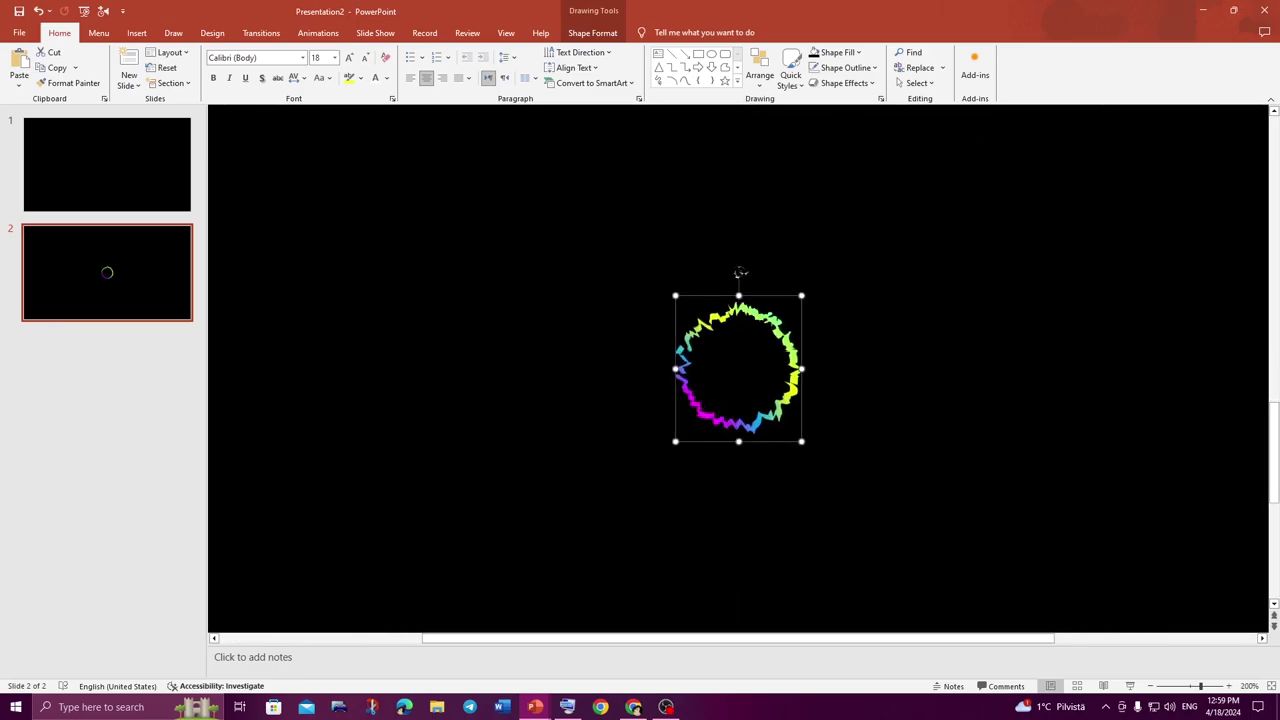
{"action": "left_click_drag", "start_coordinate": [740, 272], "coordinate": [827, 333]}
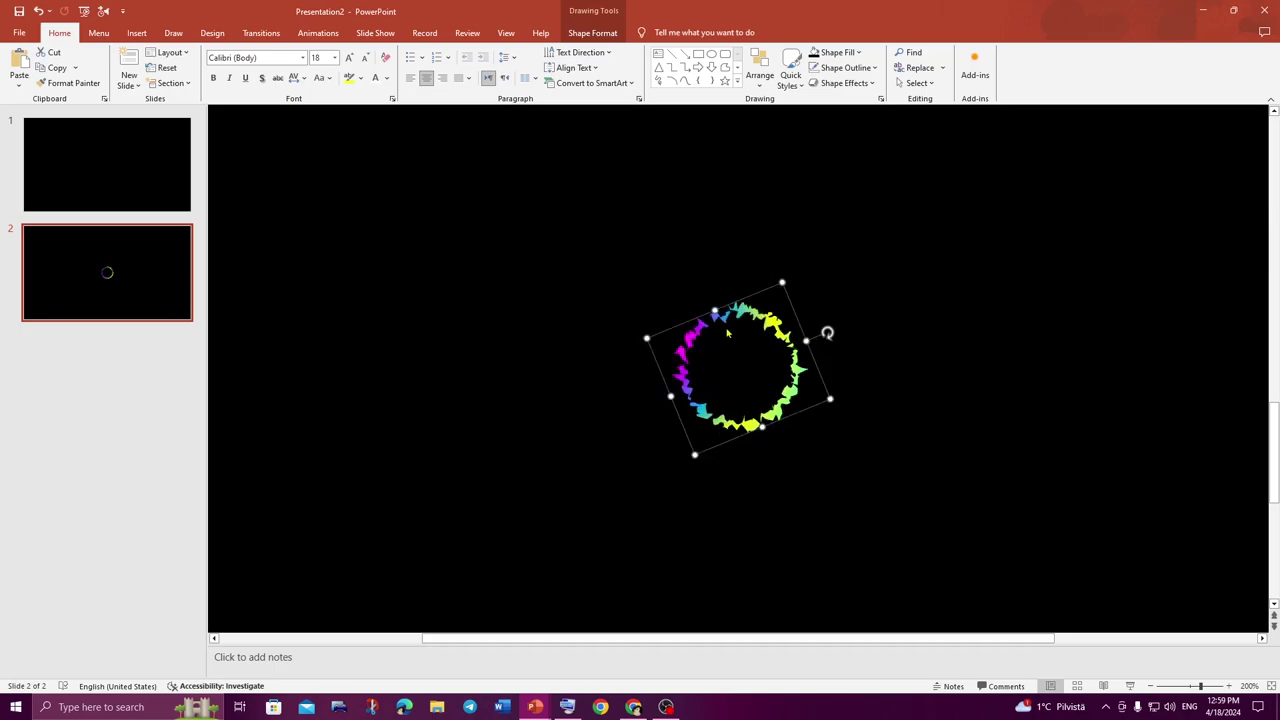
Select the tilted black square together with the ring and group them
{"action": "scroll", "coordinate": [660, 285], "scroll_direction": "down", "scroll_amount": 3, "text": "ctrl"}
{"action": "scroll", "coordinate": [706, 257], "scroll_direction": "down", "scroll_amount": 3, "text": "ctrl"}
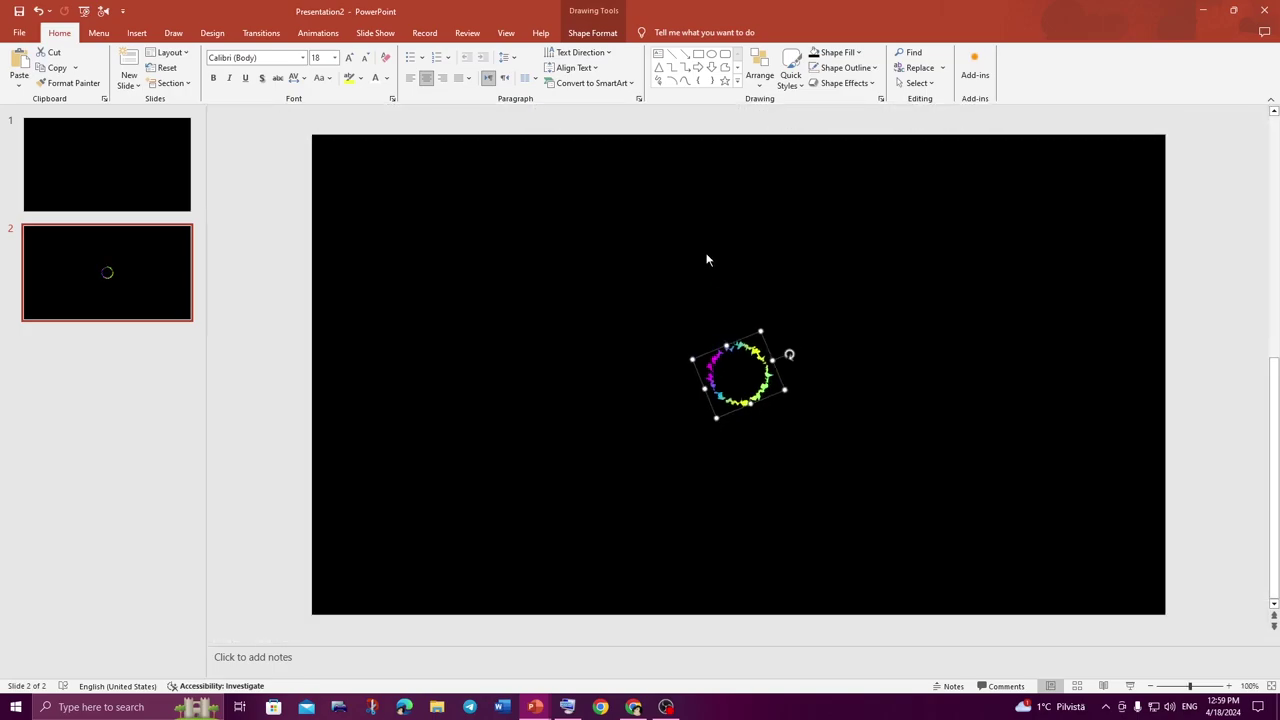
{"action": "left_click", "coordinate": [799, 331]}
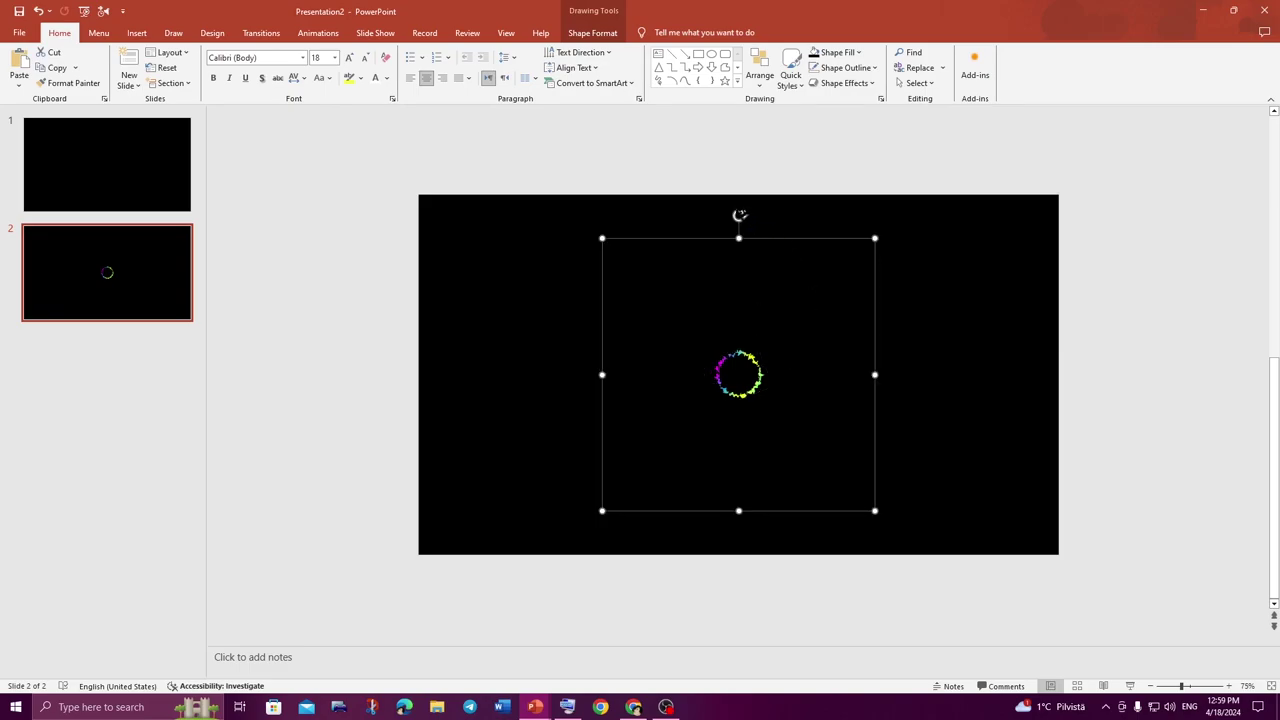
{"action": "left_click", "coordinate": [757, 190]}
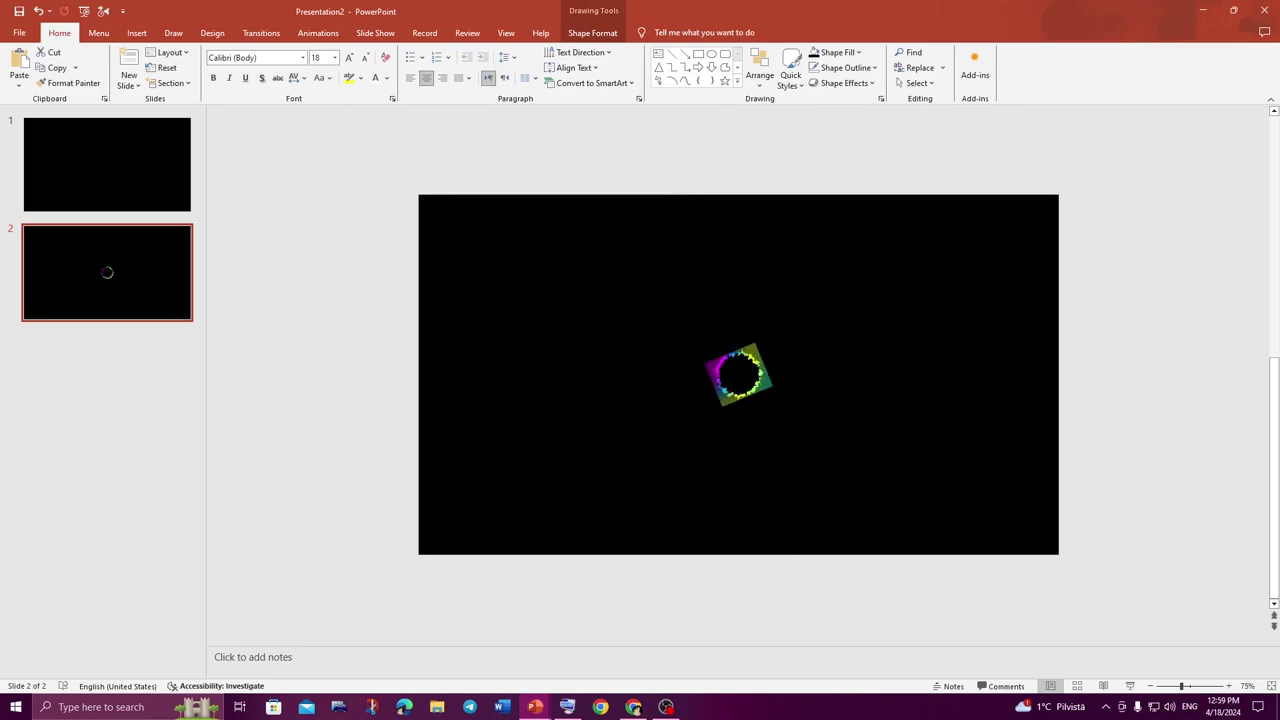
{"action": "left_click", "coordinate": [623, 245]}
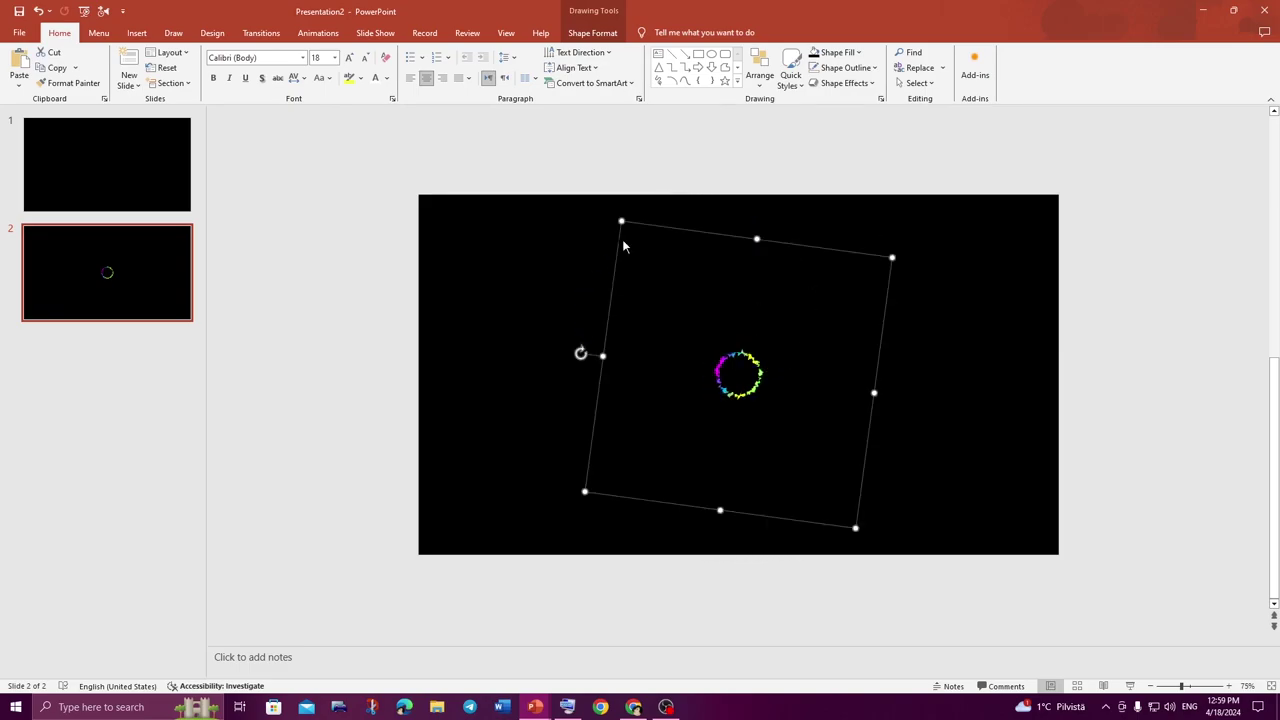
{"action": "left_click", "coordinate": [753, 363]}
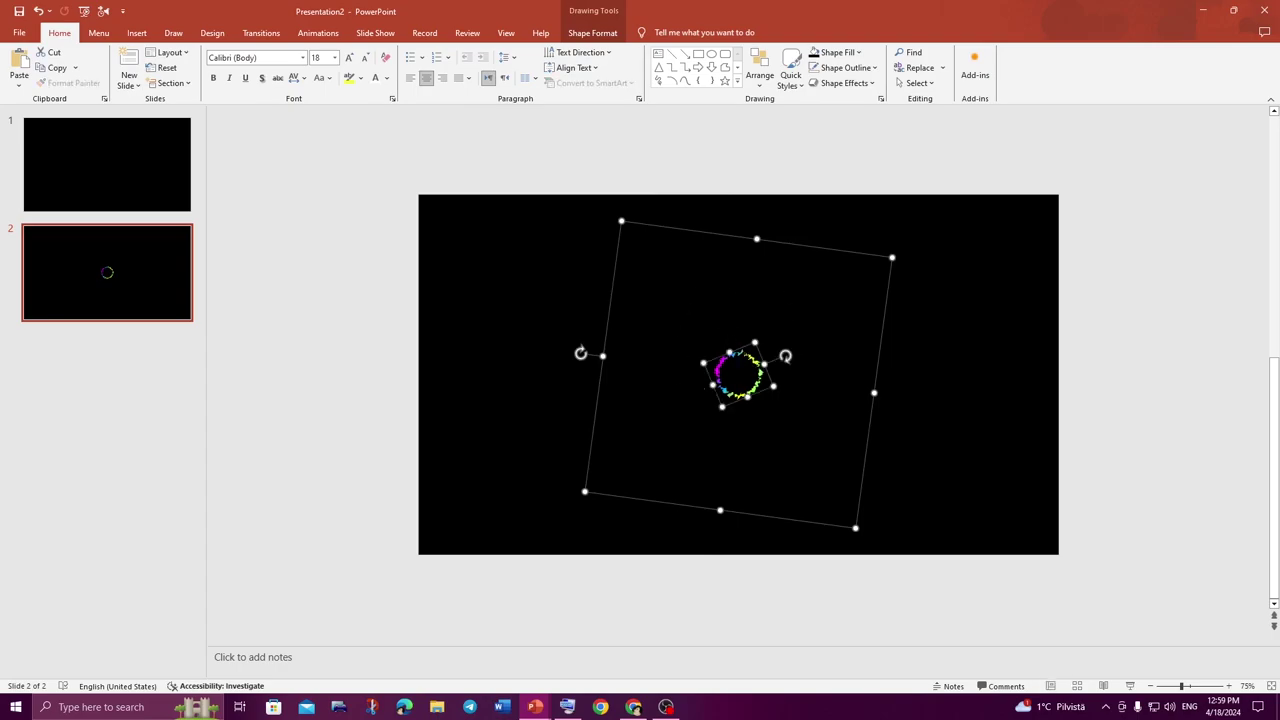
{"action": "right_click", "coordinate": [748, 356]}
{"action": "mouse_move", "coordinate": [781, 452]}
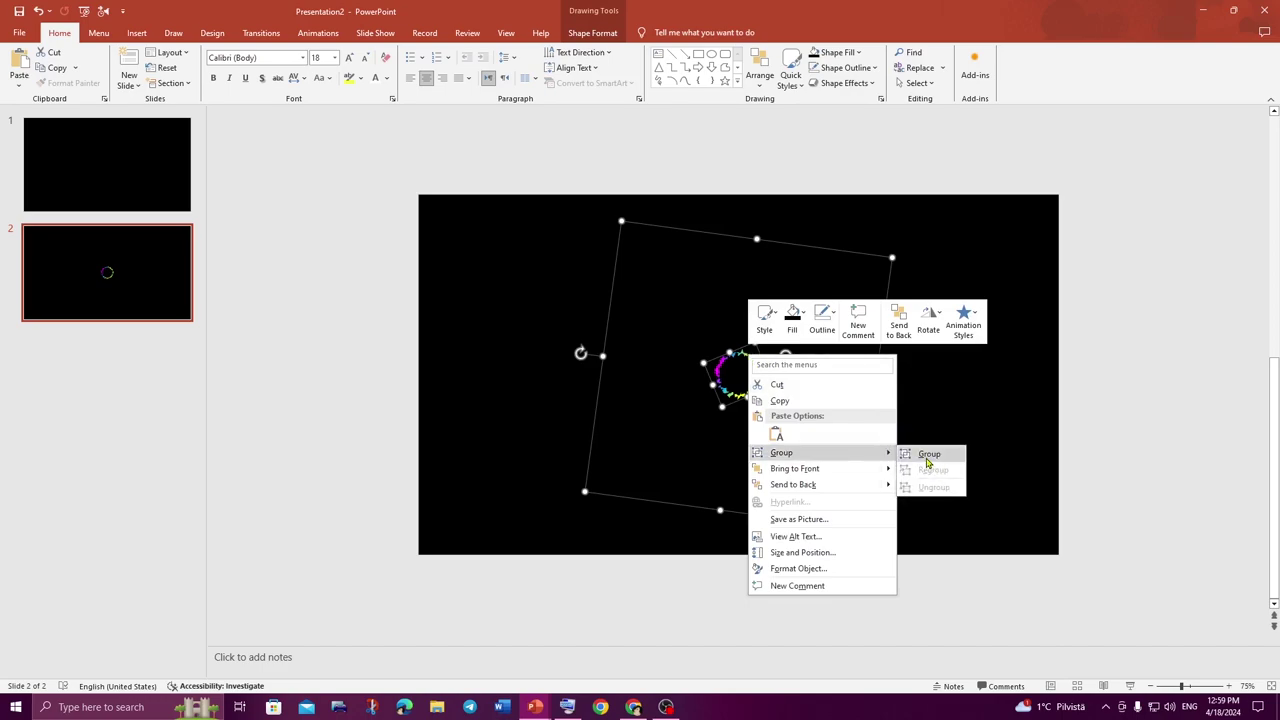
{"action": "left_click", "coordinate": [927, 455]}
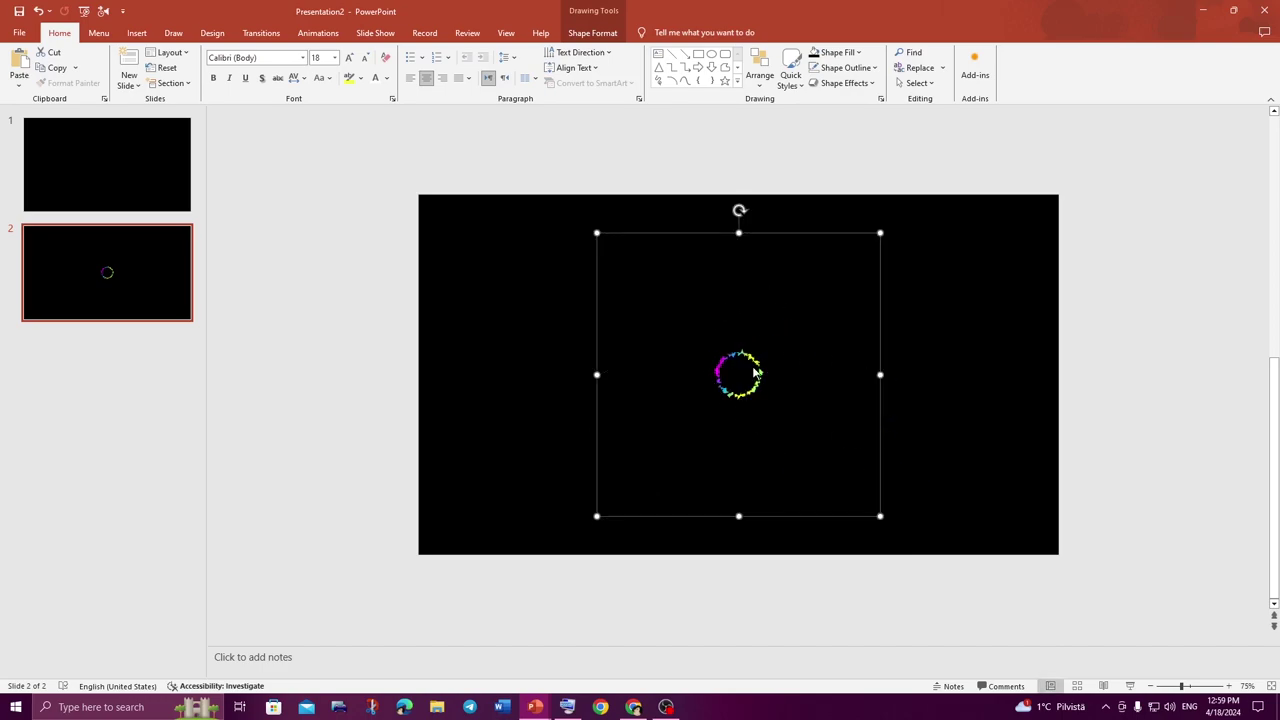
Enlarge the grouped square and ring greatly and centre it on the slide
{"action": "scroll", "coordinate": [757, 374], "scroll_direction": "down", "scroll_amount": 5, "text": "ctrl"}
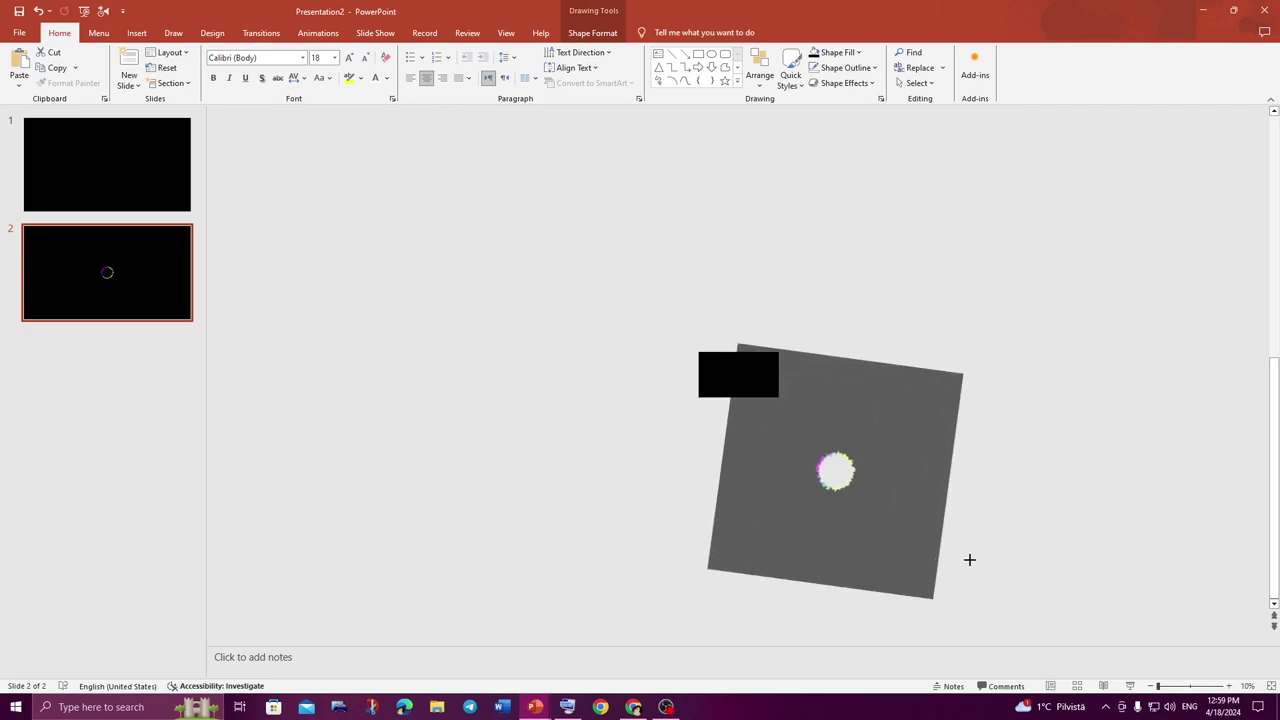
{"action": "left_click_drag", "start_coordinate": [763, 400], "coordinate": [1070, 640]}
{"action": "left_click_drag", "start_coordinate": [816, 422], "coordinate": [719, 416]}
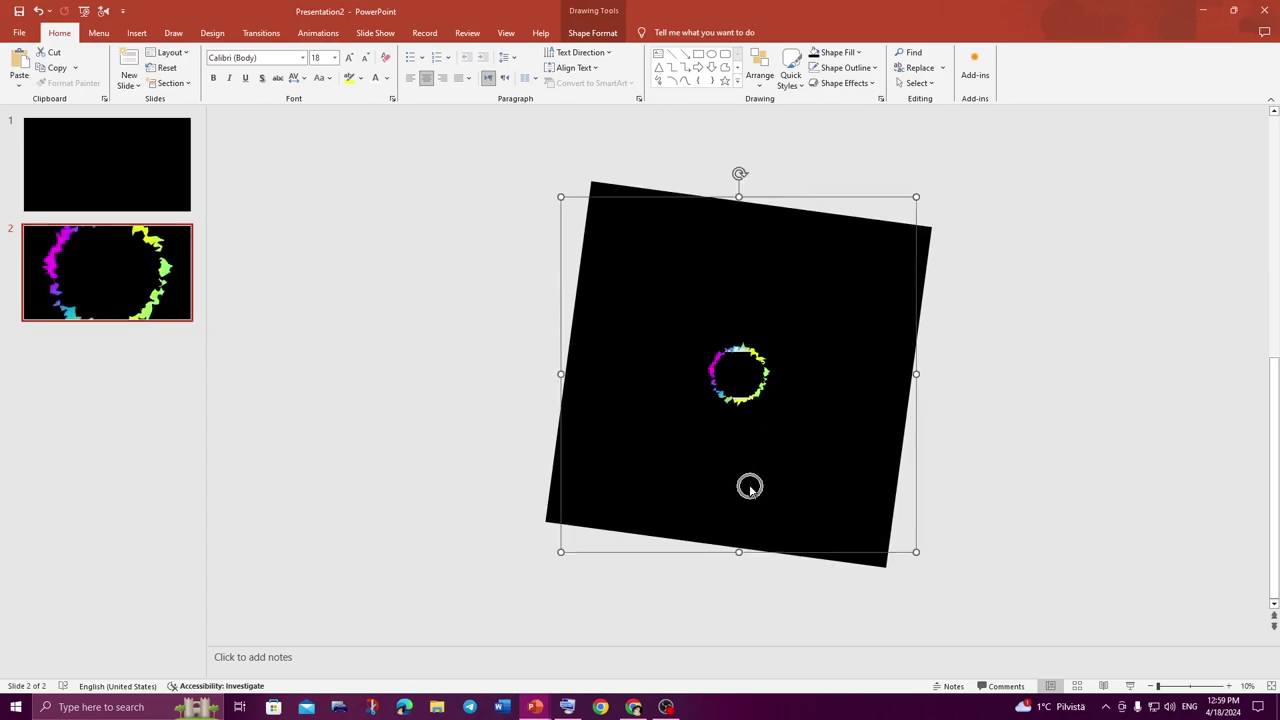
{"action": "left_click_drag", "start_coordinate": [925, 562], "coordinate": [946, 546]}
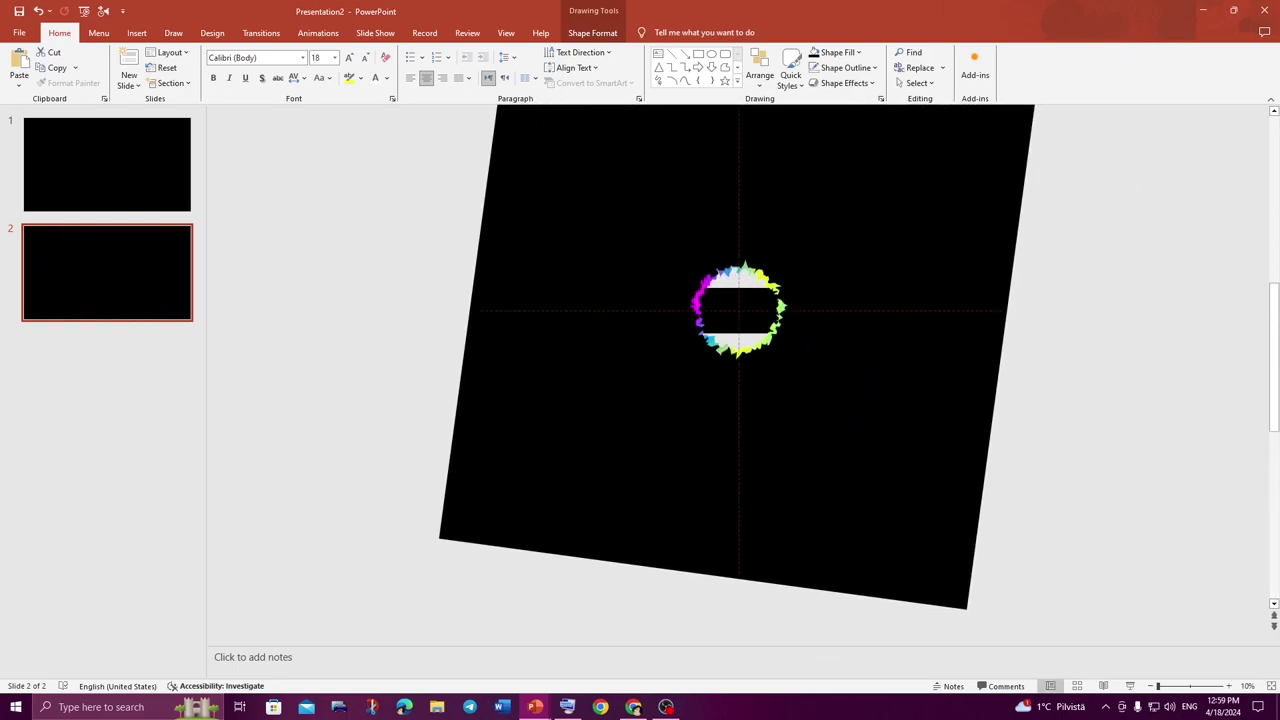
{"action": "left_click_drag", "start_coordinate": [847, 424], "coordinate": [847, 444]}
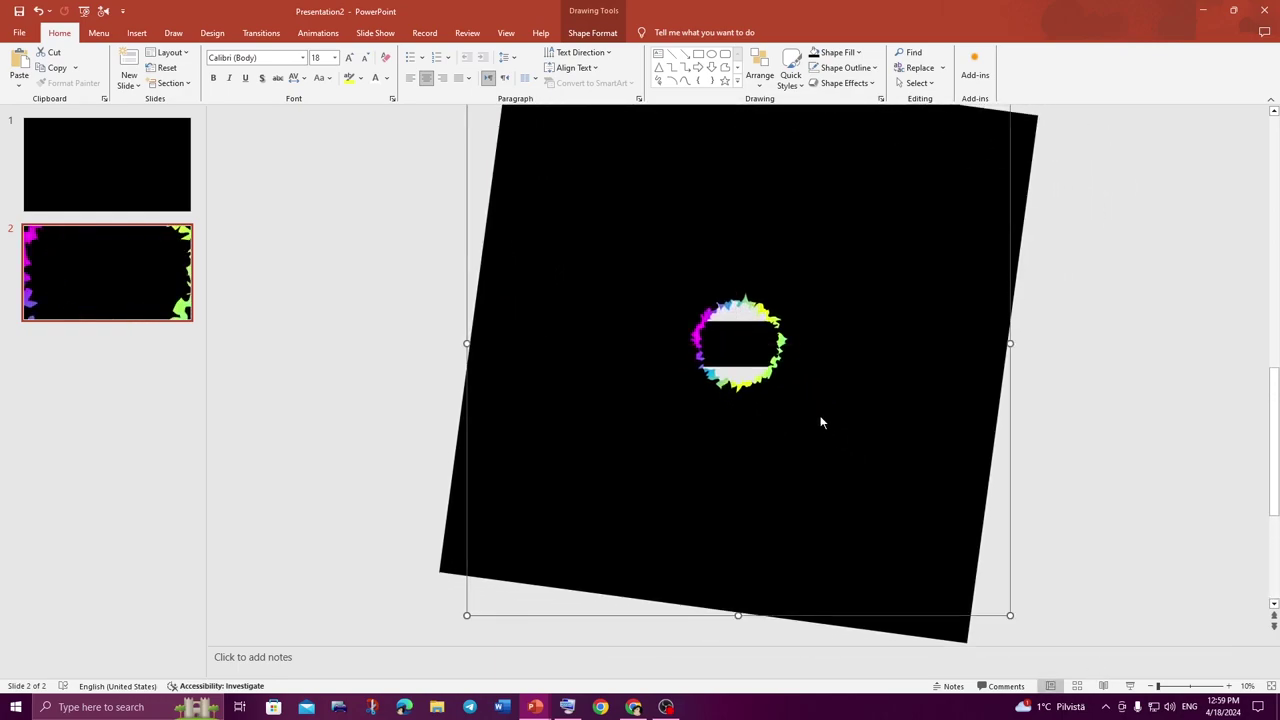
{"action": "mouse_move", "coordinate": [466, 616]}
{"action": "left_mouse_down"}
{"action": "mouse_move", "coordinate": [486, 617]}
{"action": "mouse_move", "coordinate": [343, 687]}
{"action": "left_mouse_up"}
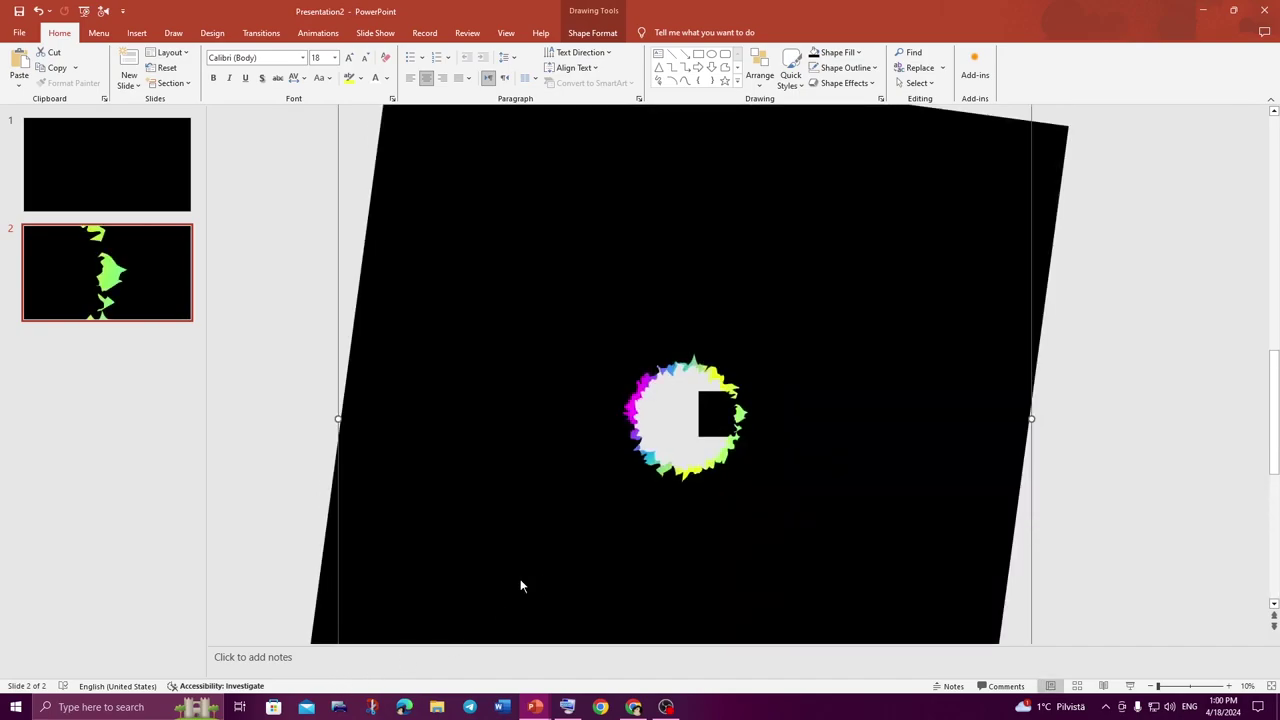
{"action": "left_click_drag", "start_coordinate": [520, 586], "coordinate": [575, 578]}
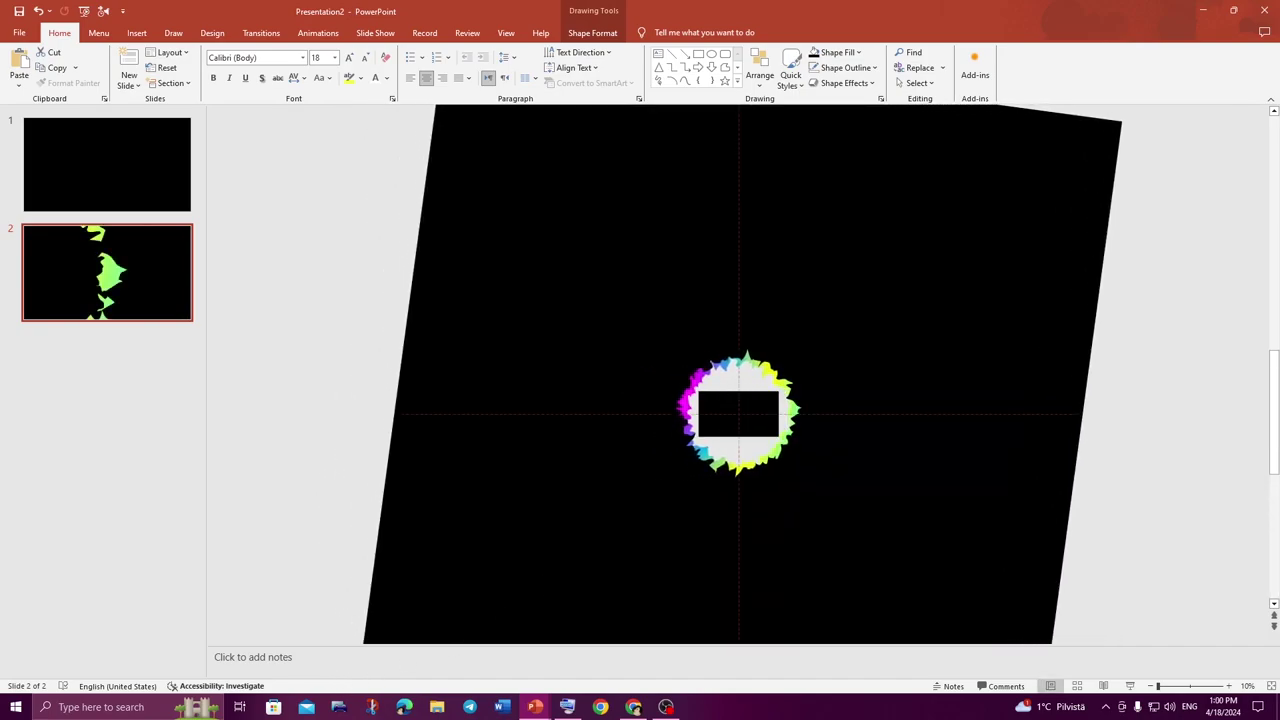
{"action": "left_click_drag", "start_coordinate": [766, 426], "coordinate": [766, 426]}
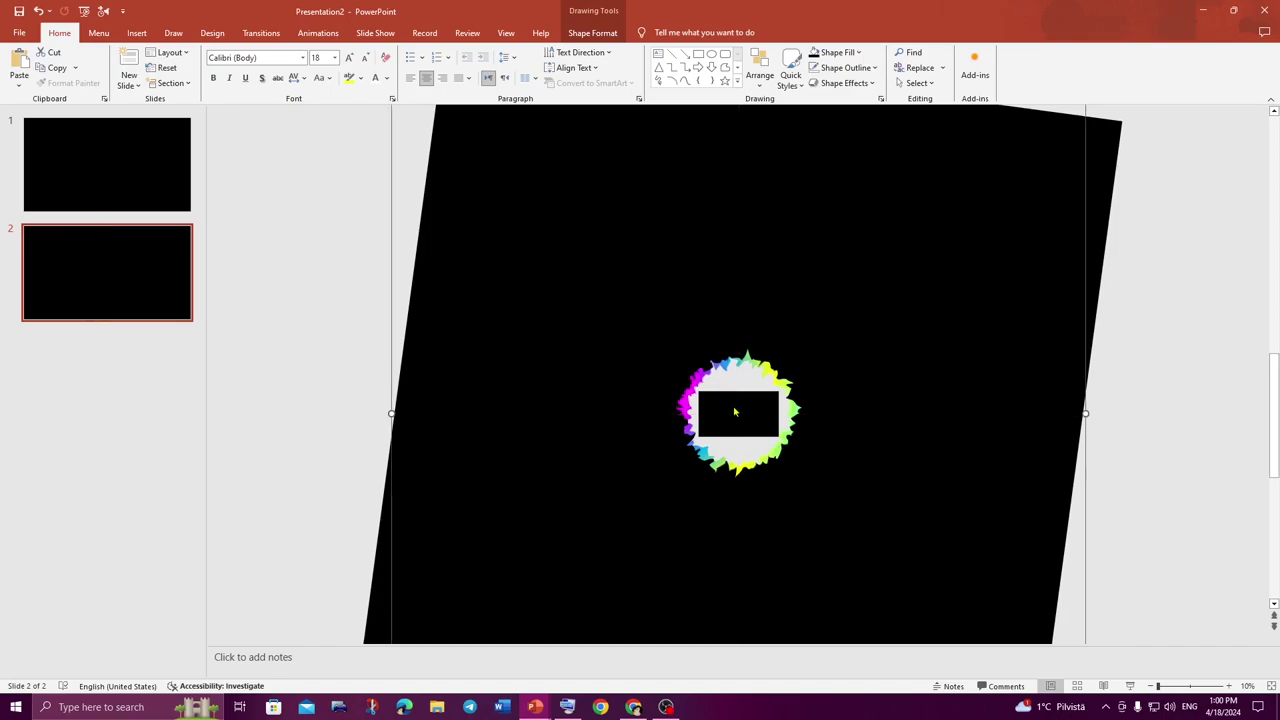
Ungroup the ring and the black square
{"action": "right_click", "coordinate": [597, 362]}
{"action": "mouse_move", "coordinate": [660, 495]}
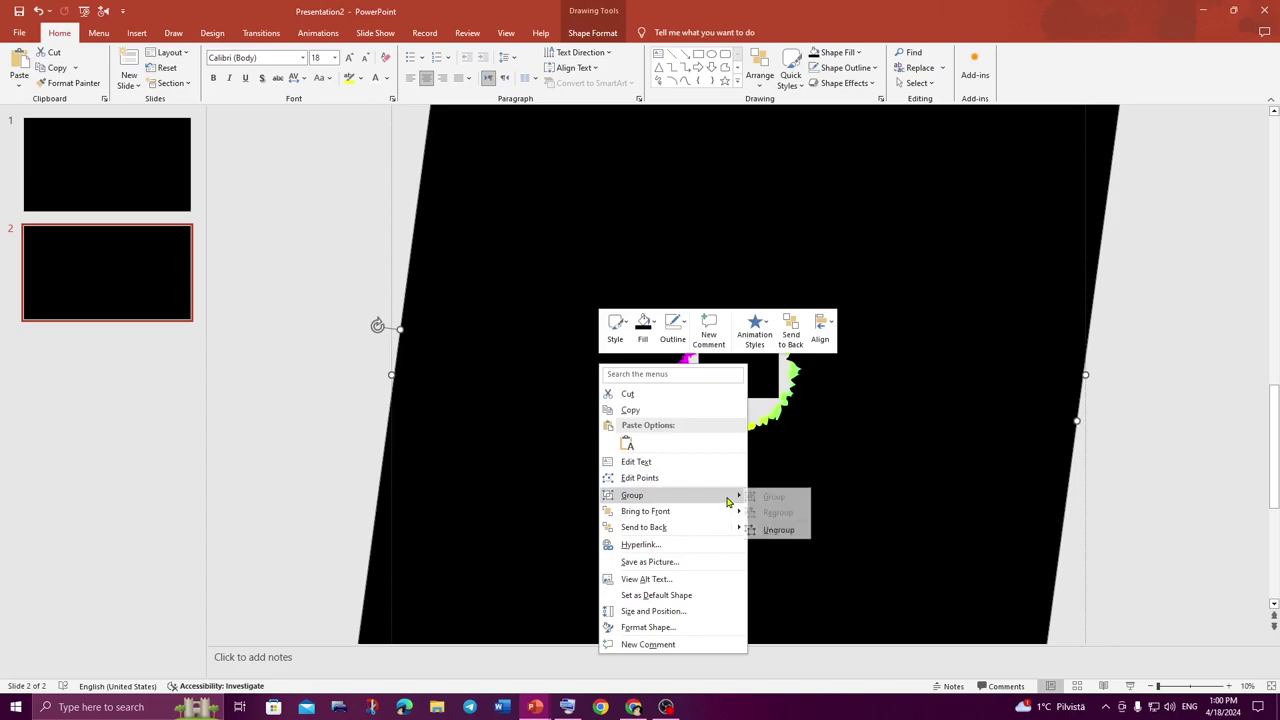
{"action": "left_click", "coordinate": [779, 530]}
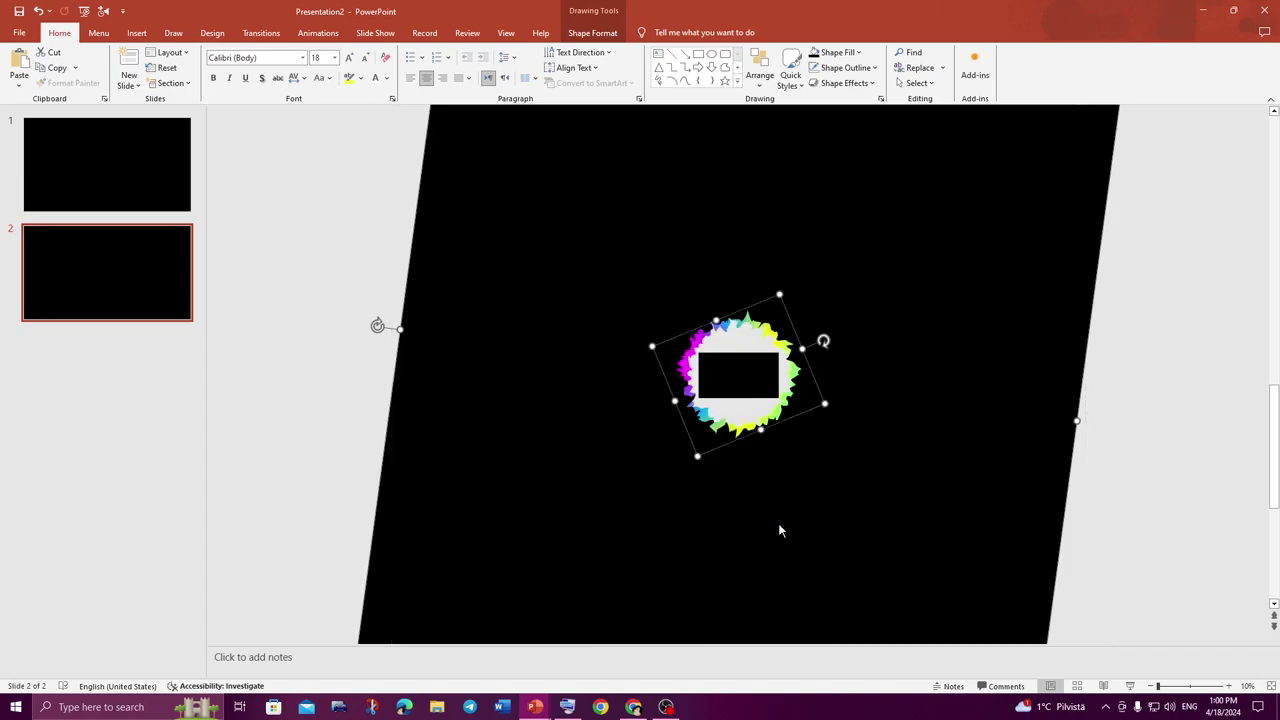
{"action": "left_click", "coordinate": [1160, 437]}
Apply the Morph transition to slide 2 and preview it twice
{"action": "left_click", "coordinate": [273, 40]}
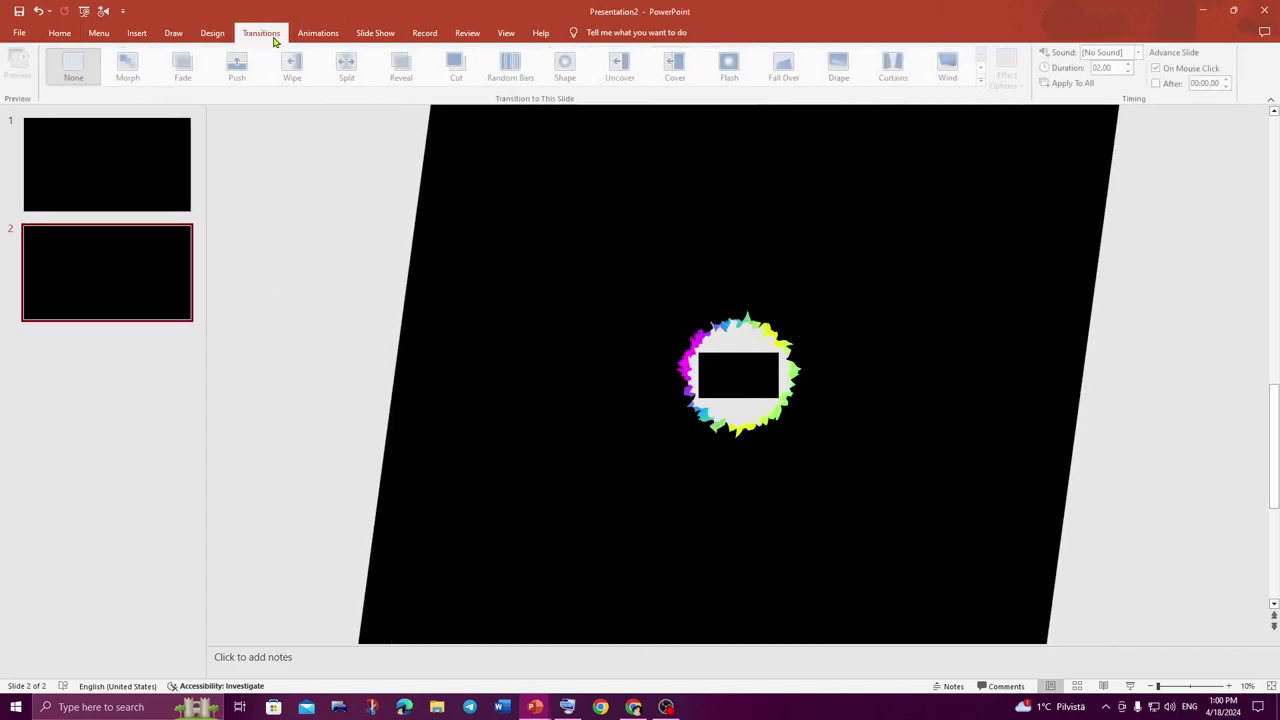
{"action": "left_click", "coordinate": [128, 68]}
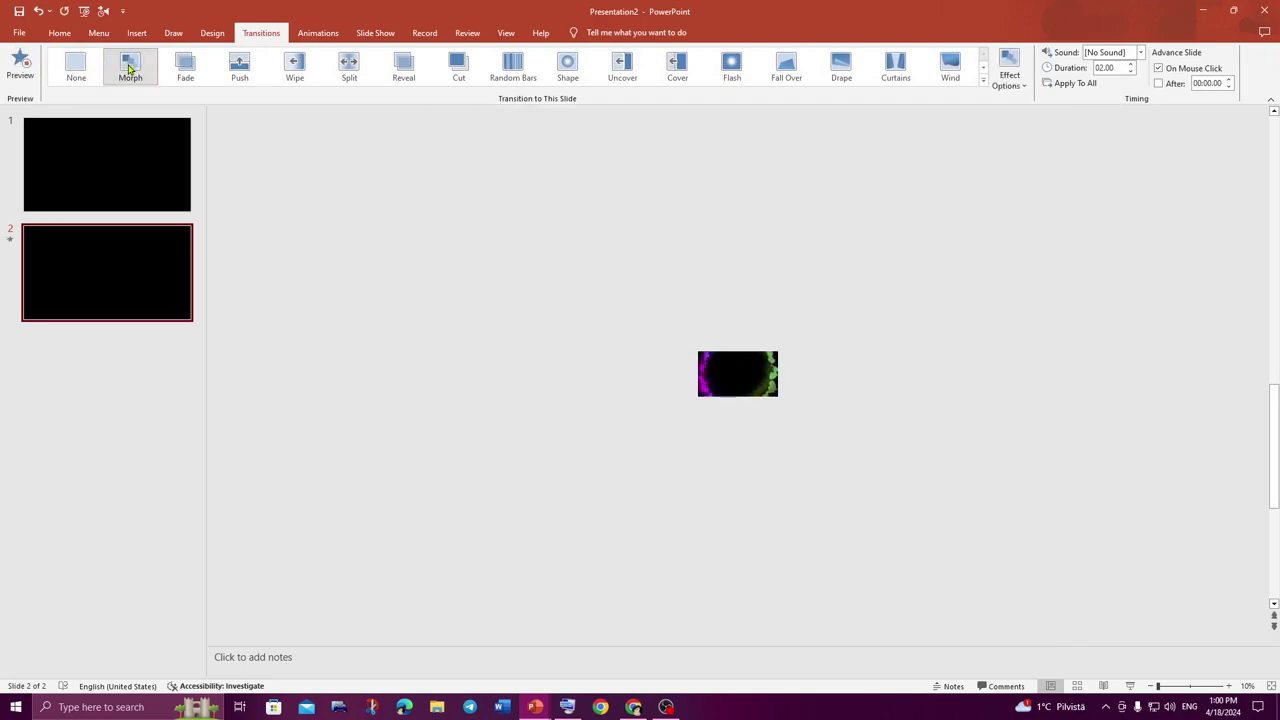
{"action": "scroll", "coordinate": [754, 378], "scroll_direction": "up", "scroll_amount": 3}
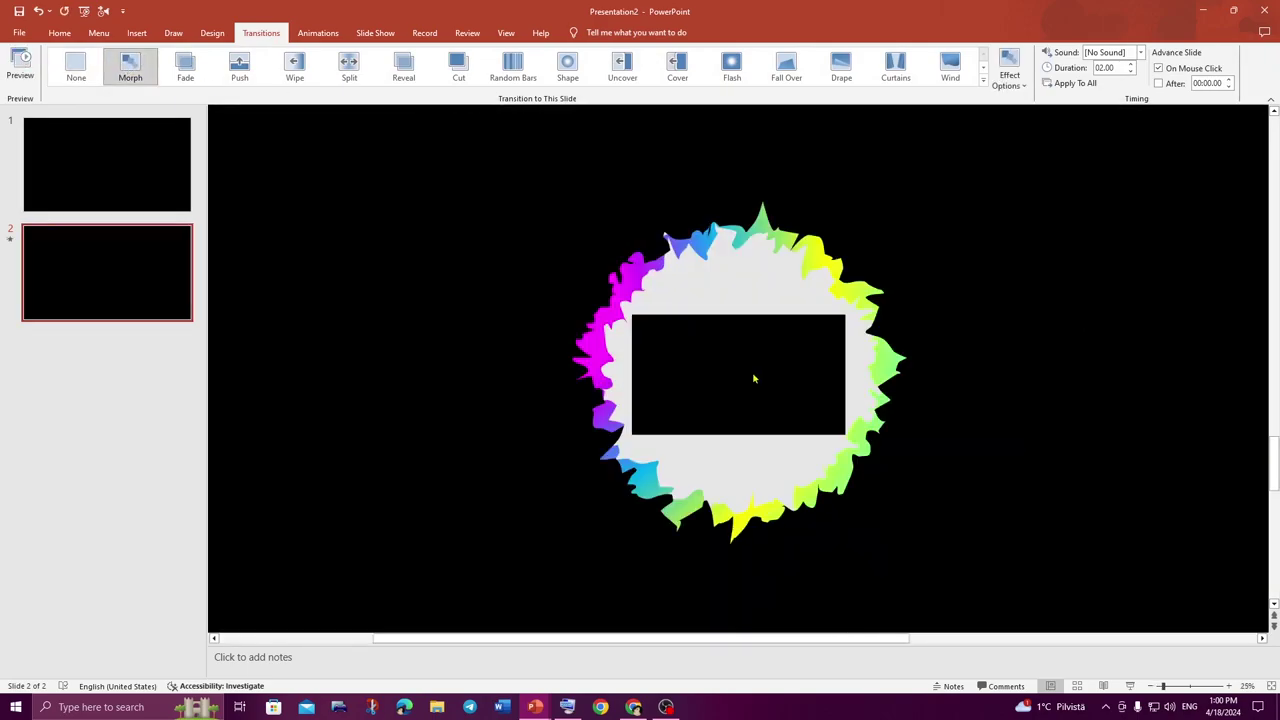
{"action": "scroll", "coordinate": [754, 378], "scroll_direction": "up", "scroll_amount": 4}
{"action": "left_click", "coordinate": [28, 66]}
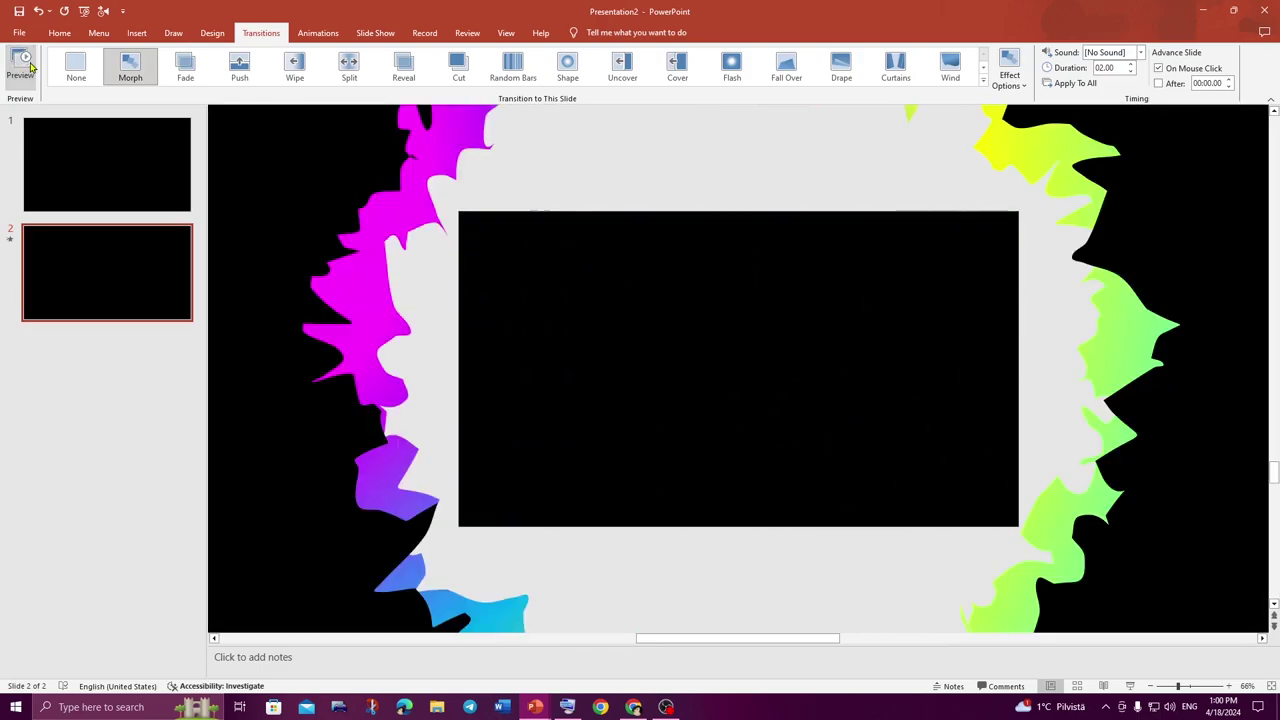
{"action": "left_click", "coordinate": [30, 66]}
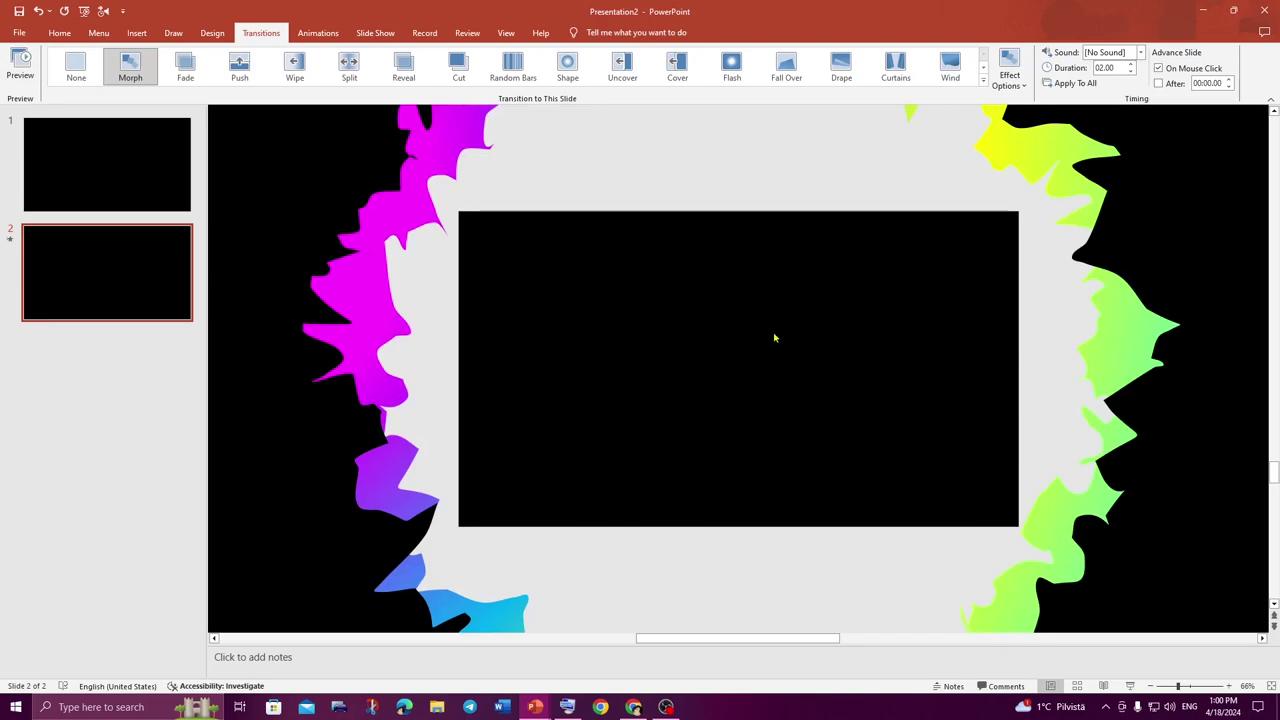
{"action": "left_click", "coordinate": [59, 32]}
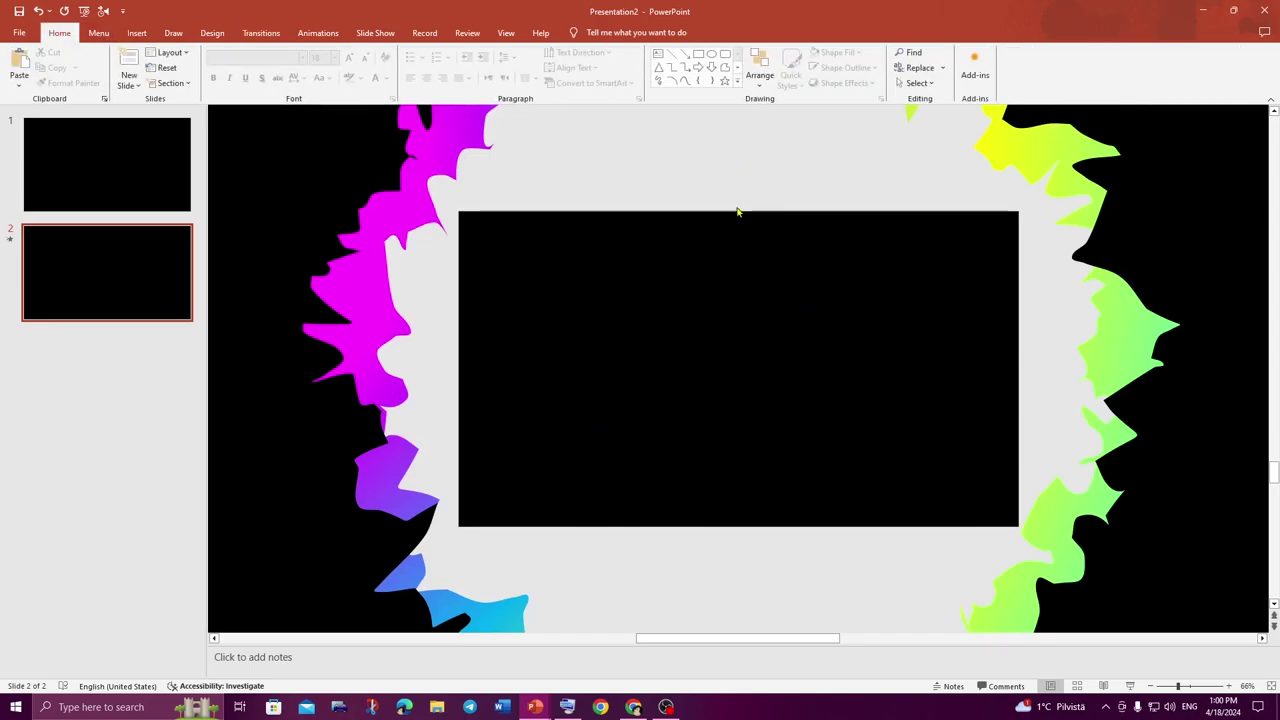
Draw a text box across slide 2's middle, type the title, and select its text
{"action": "left_click", "coordinate": [657, 55]}
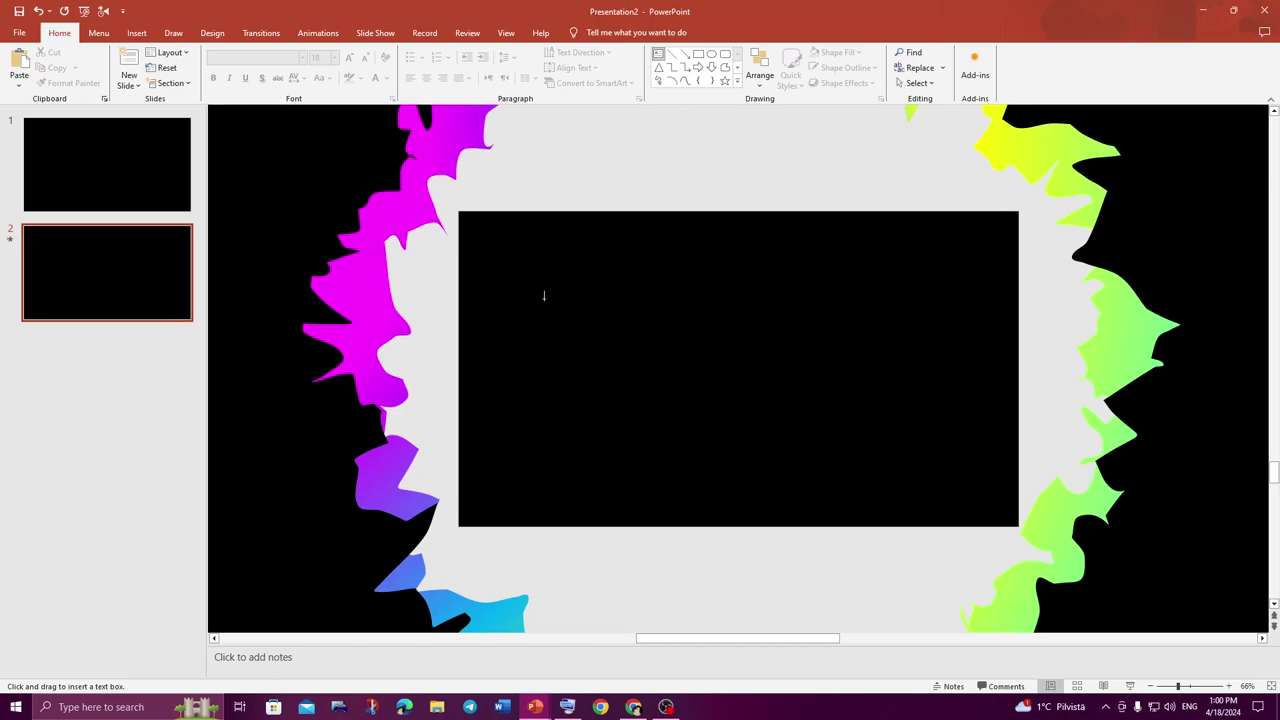
{"action": "left_click_drag", "start_coordinate": [542, 294], "coordinate": [938, 441]}
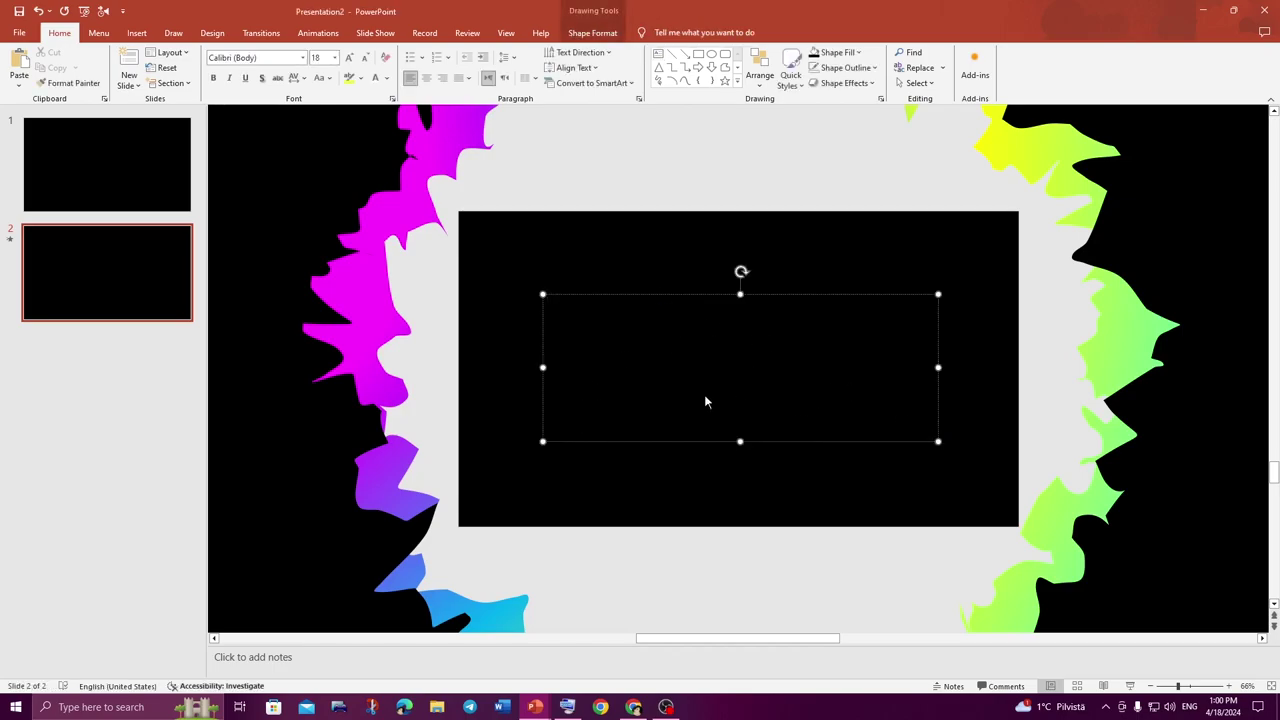
{"action": "key", "text": "super+space"}
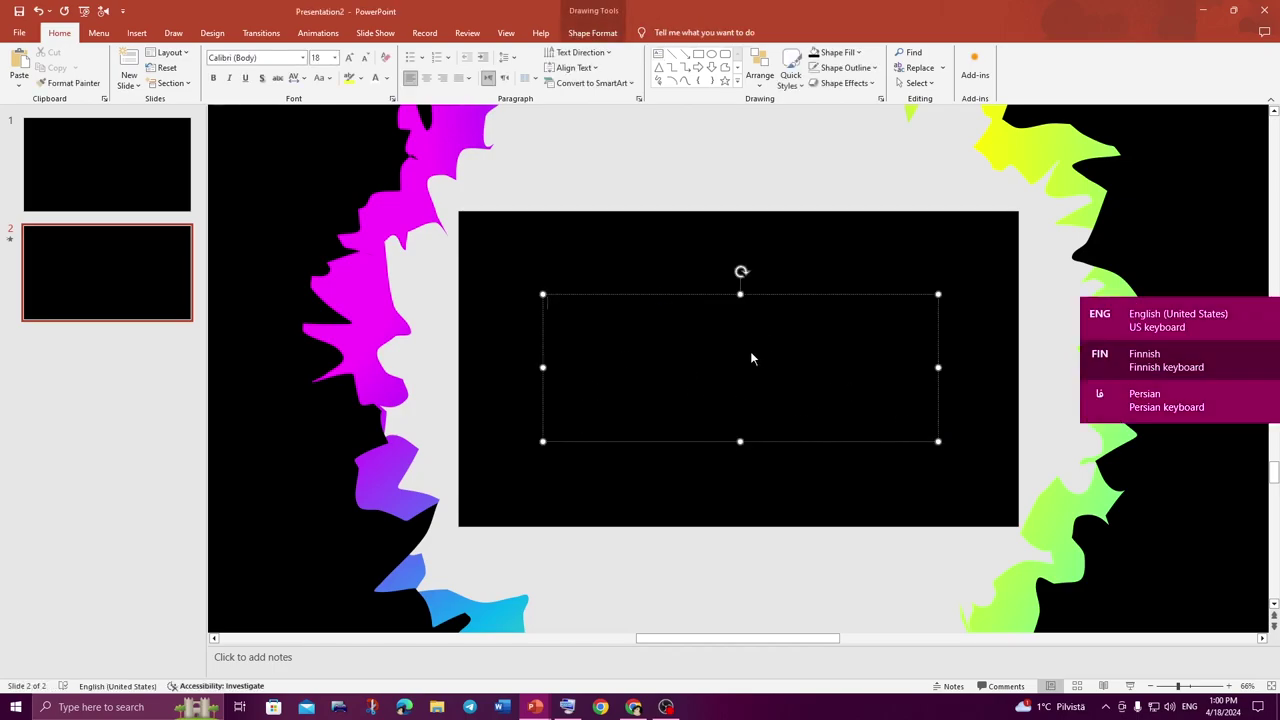
{"action": "key", "text": "super+space"}
{"action": "key", "text": "super+space"}
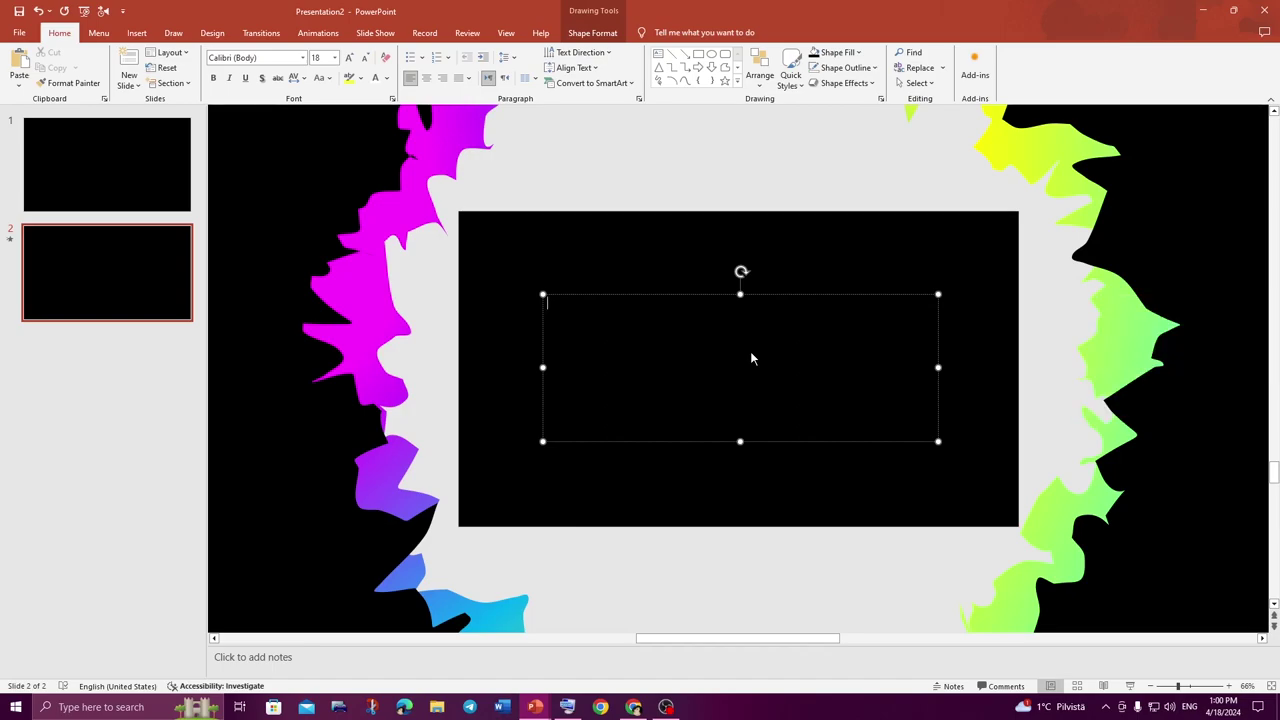
{"action": "type", "text": "aa"}
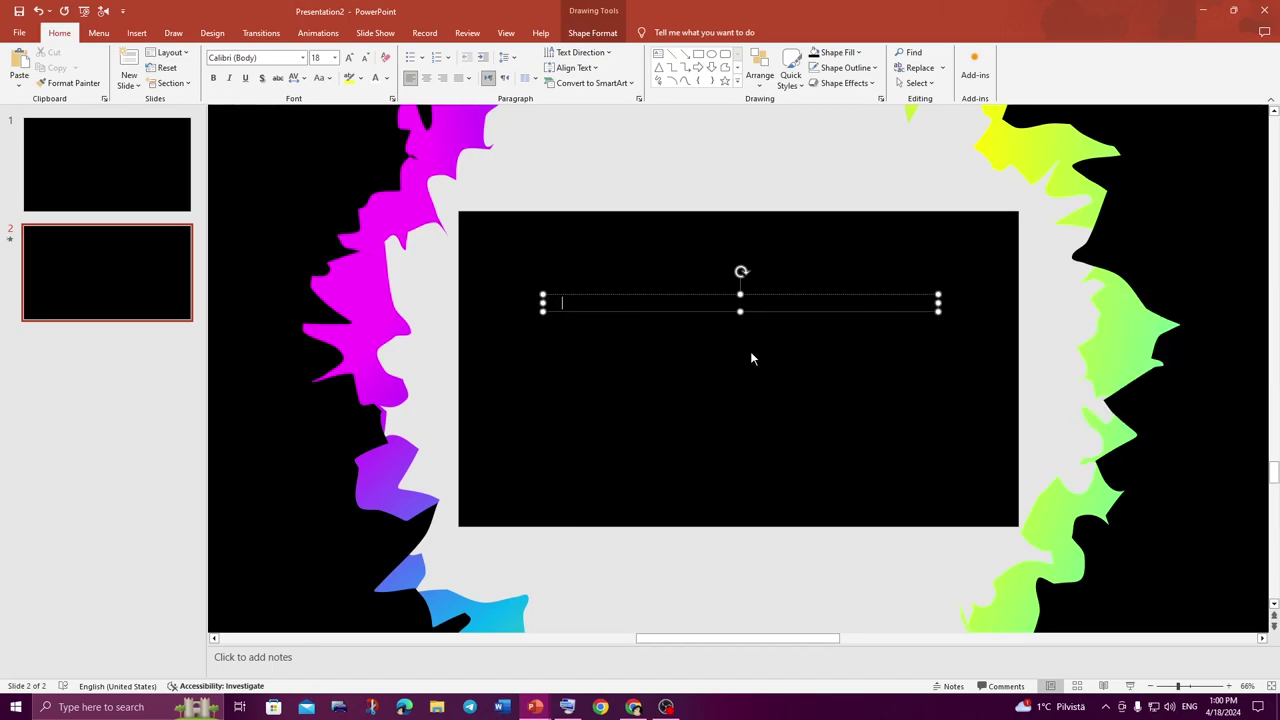
{"action": "type", "text": "aa"}
{"action": "key", "text": "ctrl+a"}
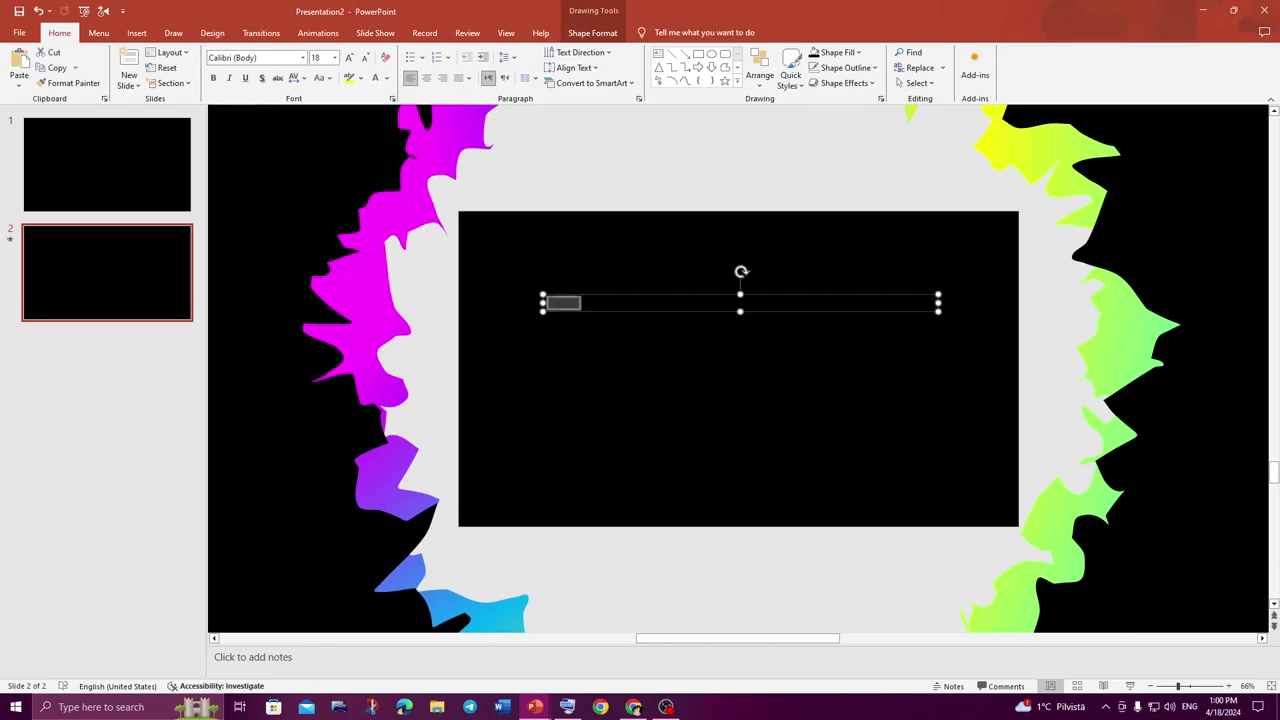
Make the title text white in Arial Black
{"action": "left_click", "coordinate": [374, 77]}
{"action": "left_click", "coordinate": [335, 57]}
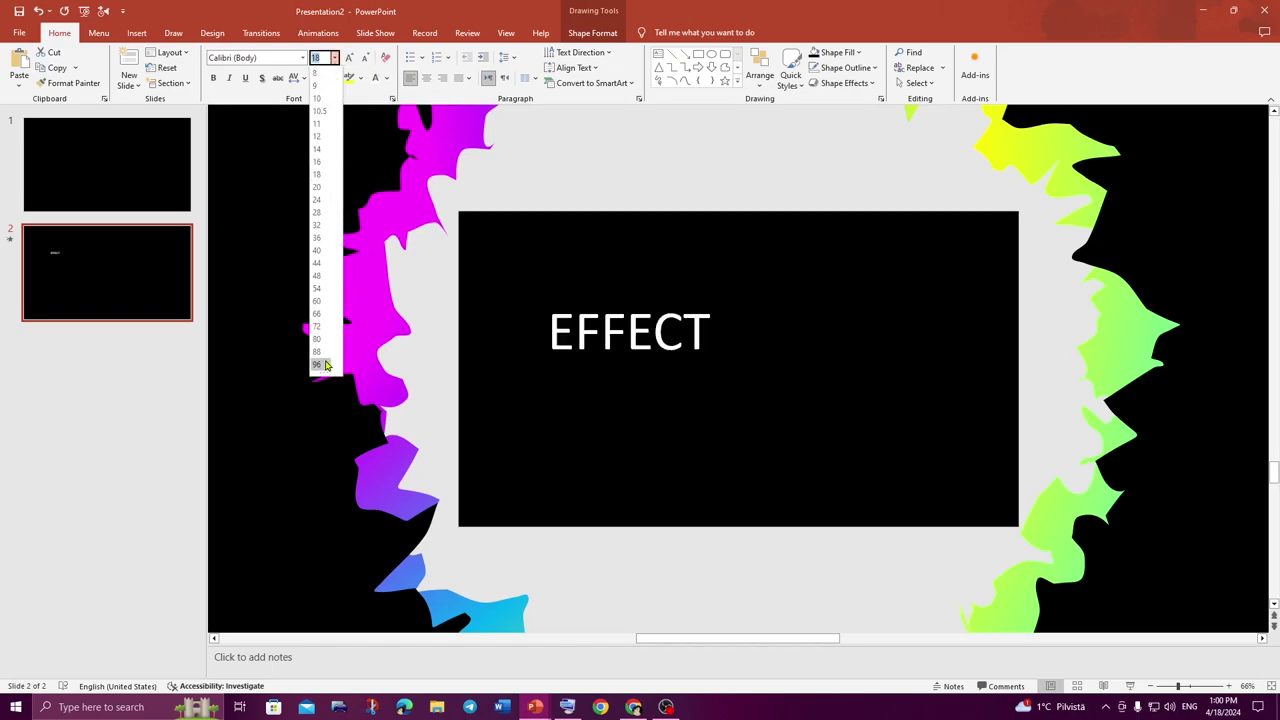
{"action": "left_click", "coordinate": [267, 58]}
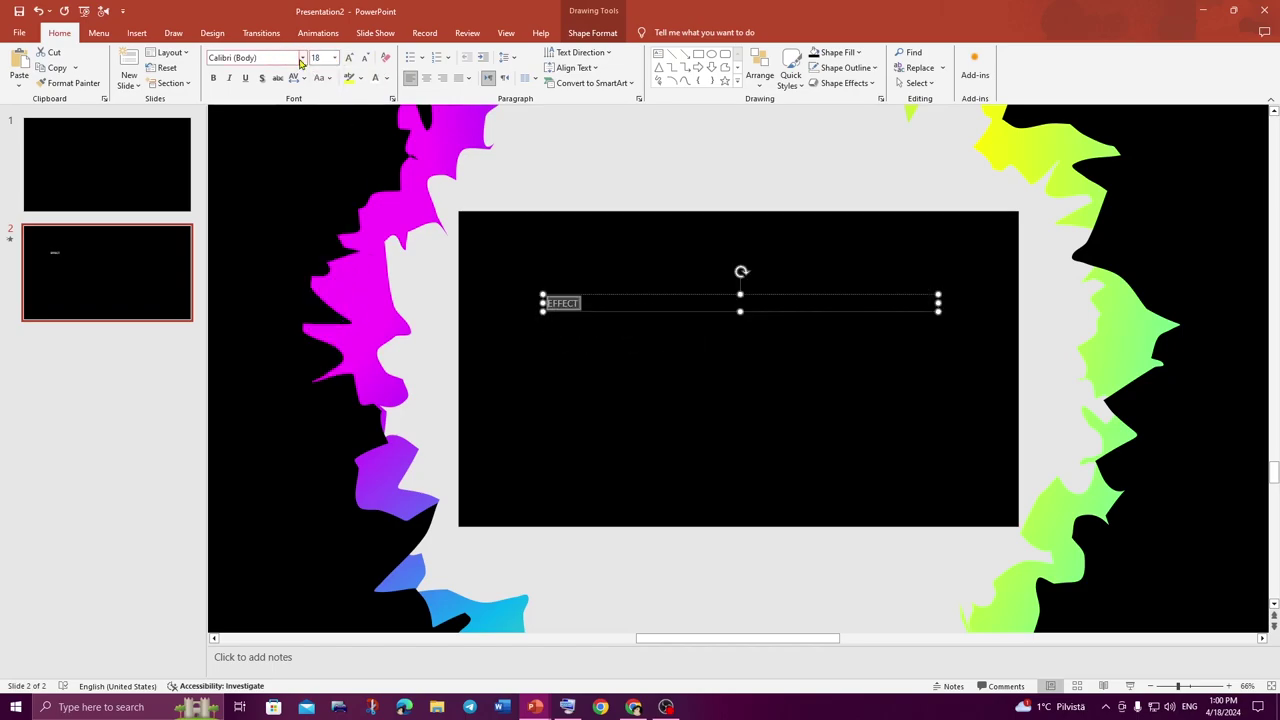
{"action": "left_click", "coordinate": [301, 58]}
{"action": "left_click", "coordinate": [242, 393]}
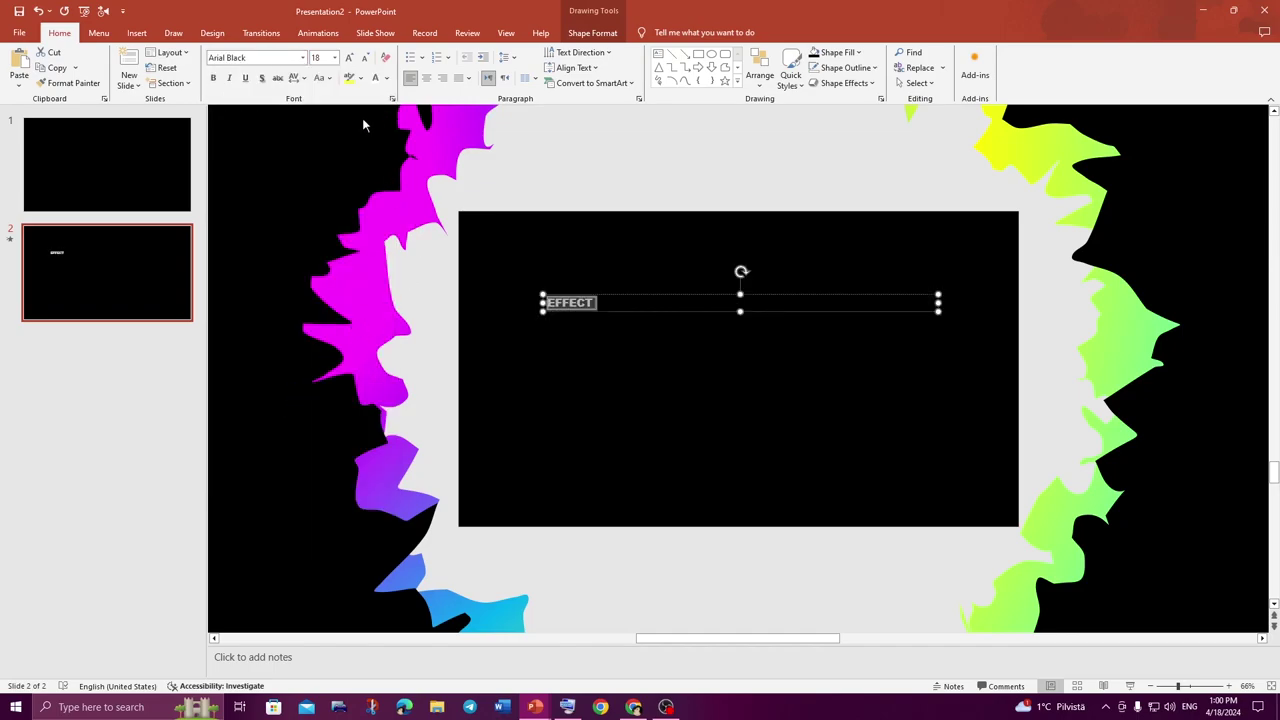
Enlarge the title to 166 pt, widen its box to fit EFFECT on one line, and centre it
{"action": "left_click", "coordinate": [348, 57]}
{"action": "left_click", "coordinate": [348, 57]}
{"action": "left_click", "coordinate": [348, 57]}
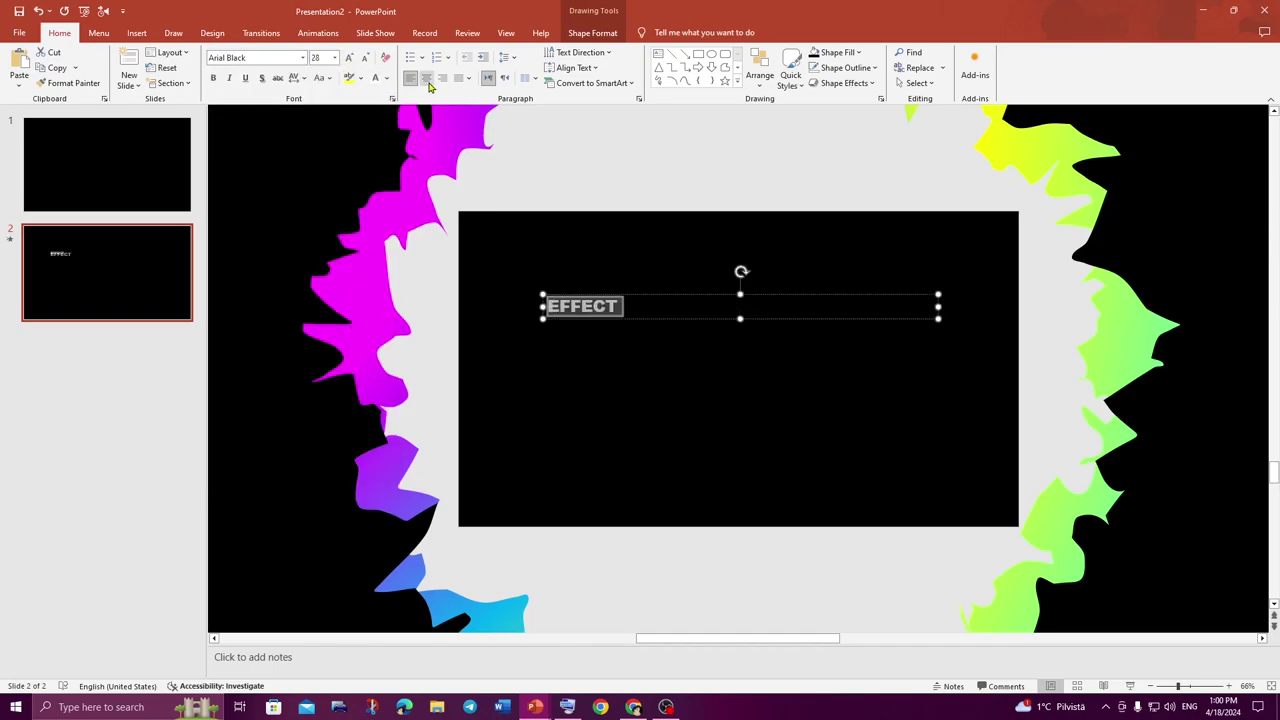
{"action": "left_click", "coordinate": [426, 78]}
{"action": "left_click", "coordinate": [348, 57]}
{"action": "double_click", "coordinate": [348, 57]}
{"action": "double_click", "coordinate": [348, 57]}
{"action": "double_click", "coordinate": [348, 57]}
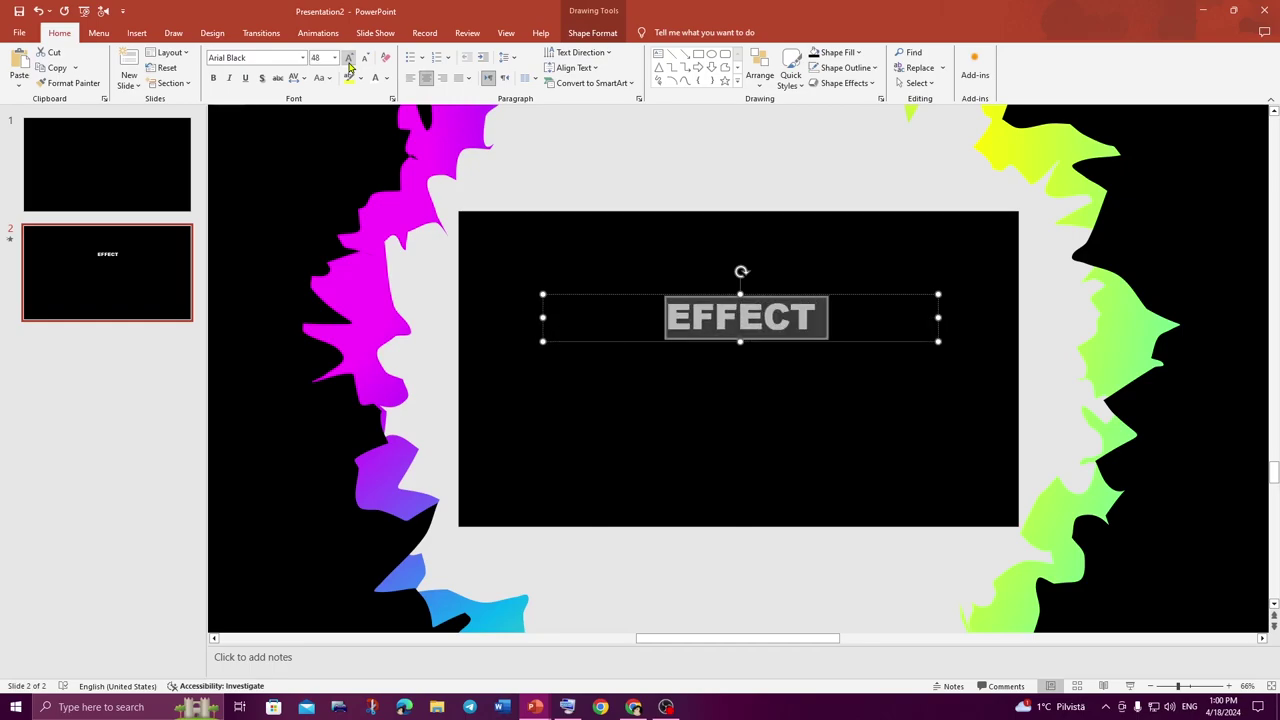
{"action": "double_click", "coordinate": [348, 57]}
{"action": "double_click", "coordinate": [348, 57]}
{"action": "left_click", "coordinate": [348, 57]}
{"action": "double_click", "coordinate": [348, 57]}
{"action": "double_click", "coordinate": [348, 57]}
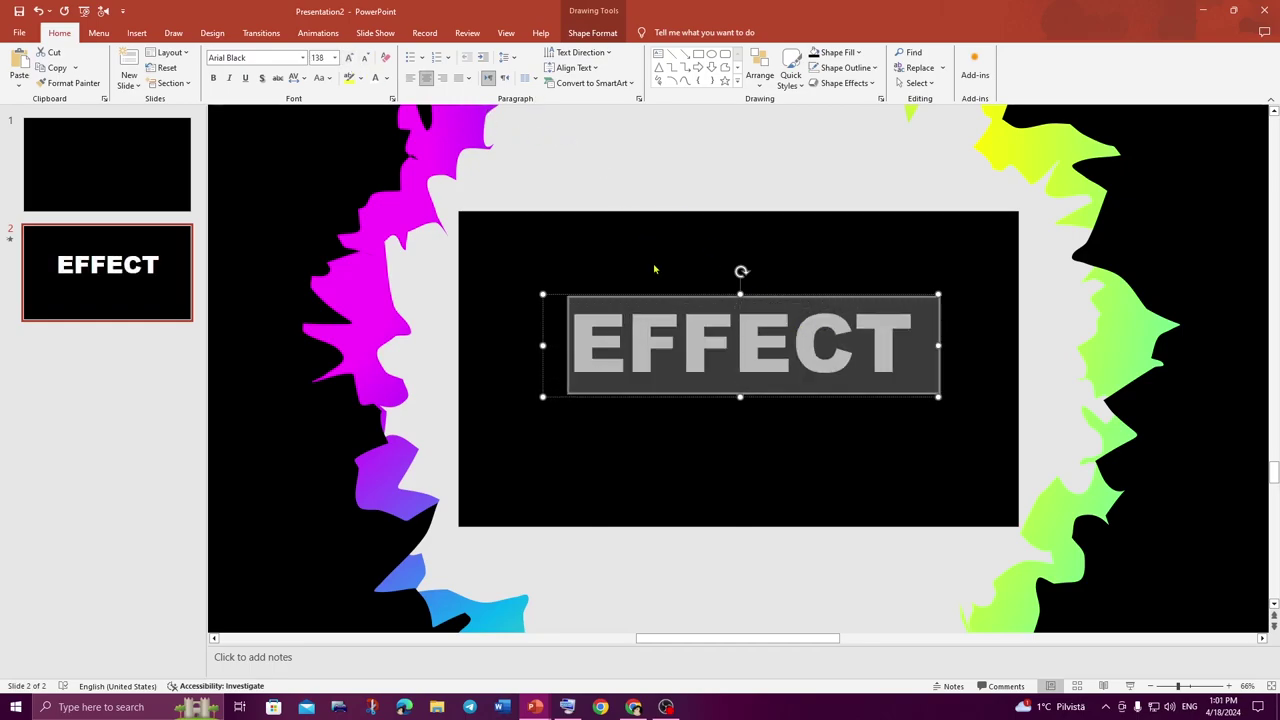
{"action": "double_click", "coordinate": [348, 57]}
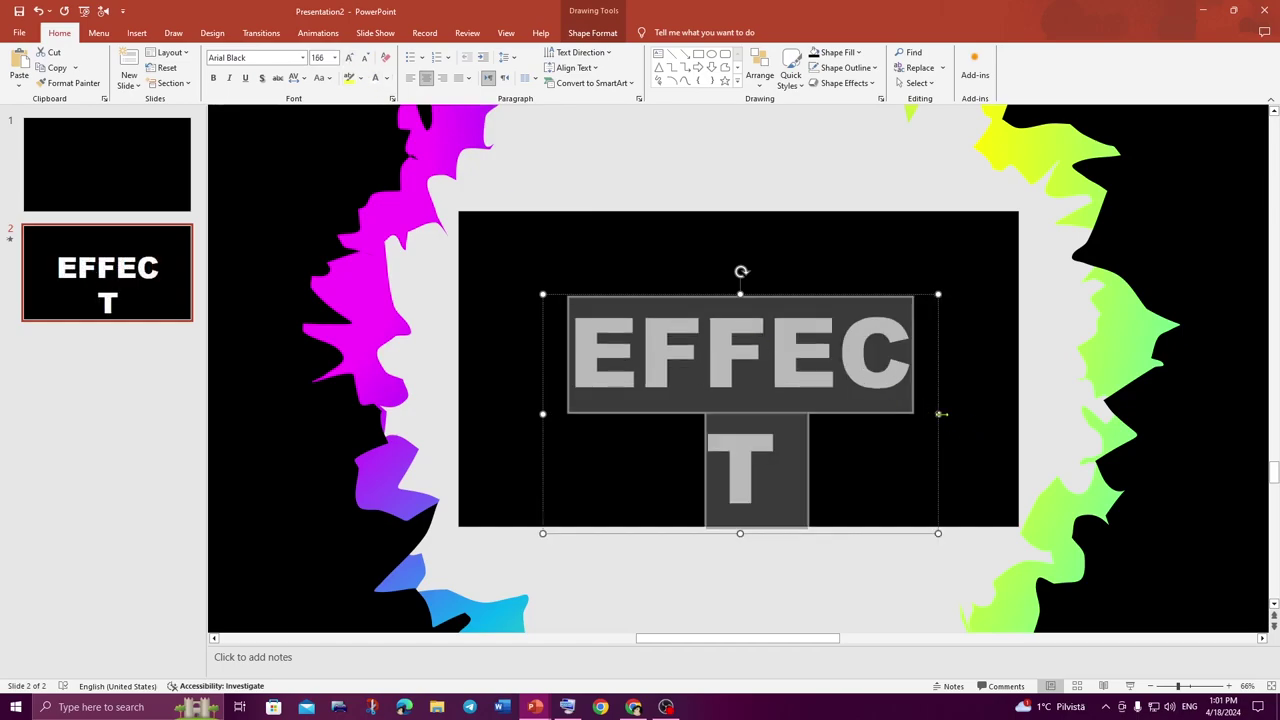
{"action": "left_click_drag", "start_coordinate": [941, 413], "coordinate": [1016, 413]}
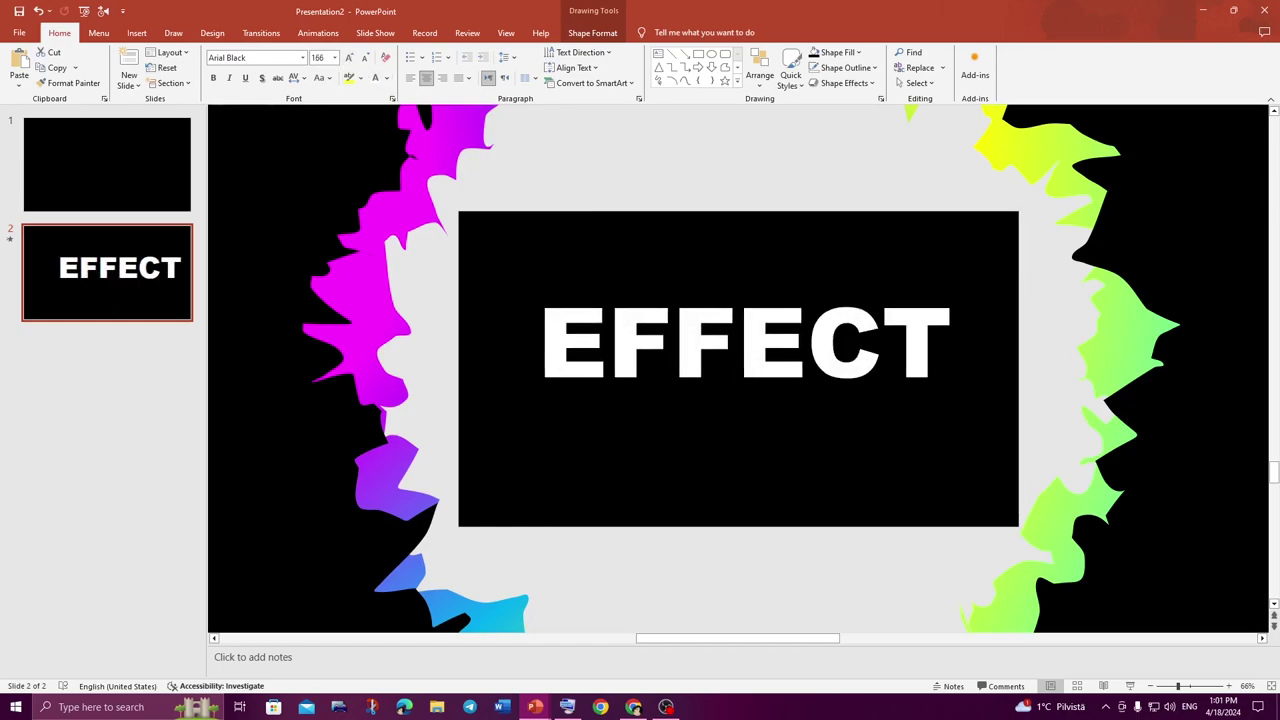
{"action": "left_click_drag", "start_coordinate": [750, 343], "coordinate": [743, 349]}
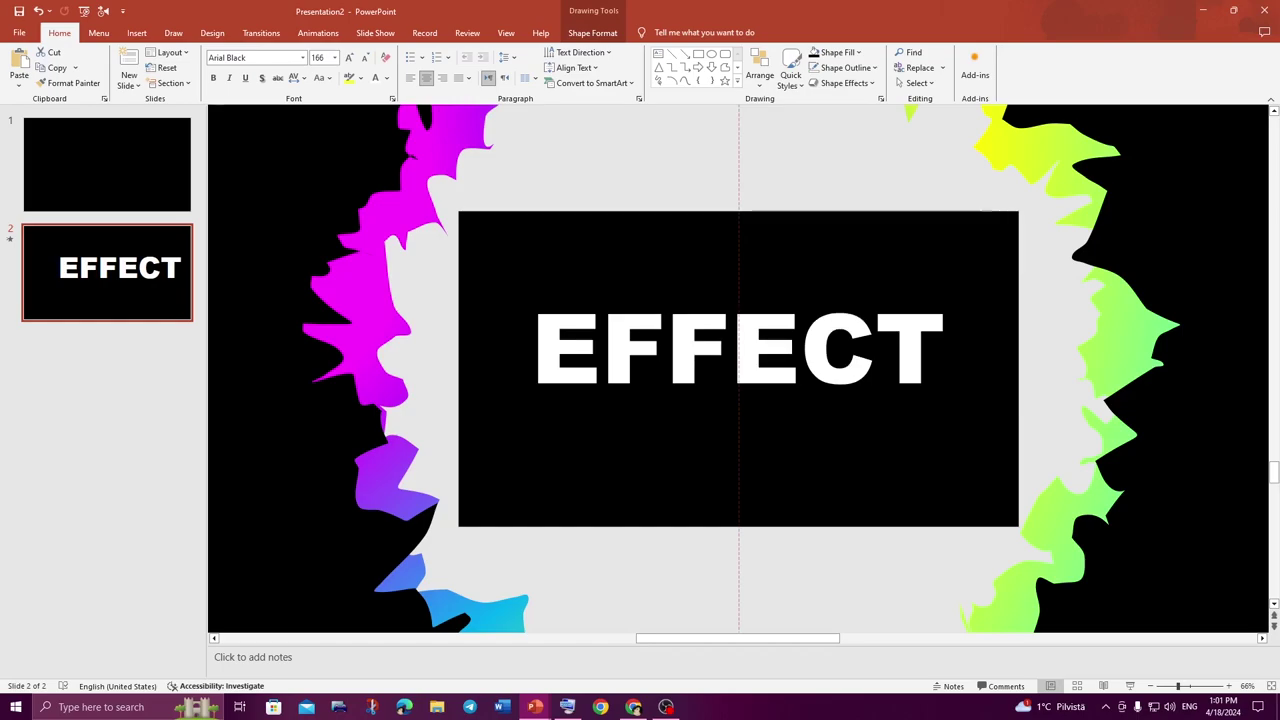
Colour the whole EFFECT title cyan using More Colors
{"action": "left_click", "coordinate": [387, 79]}
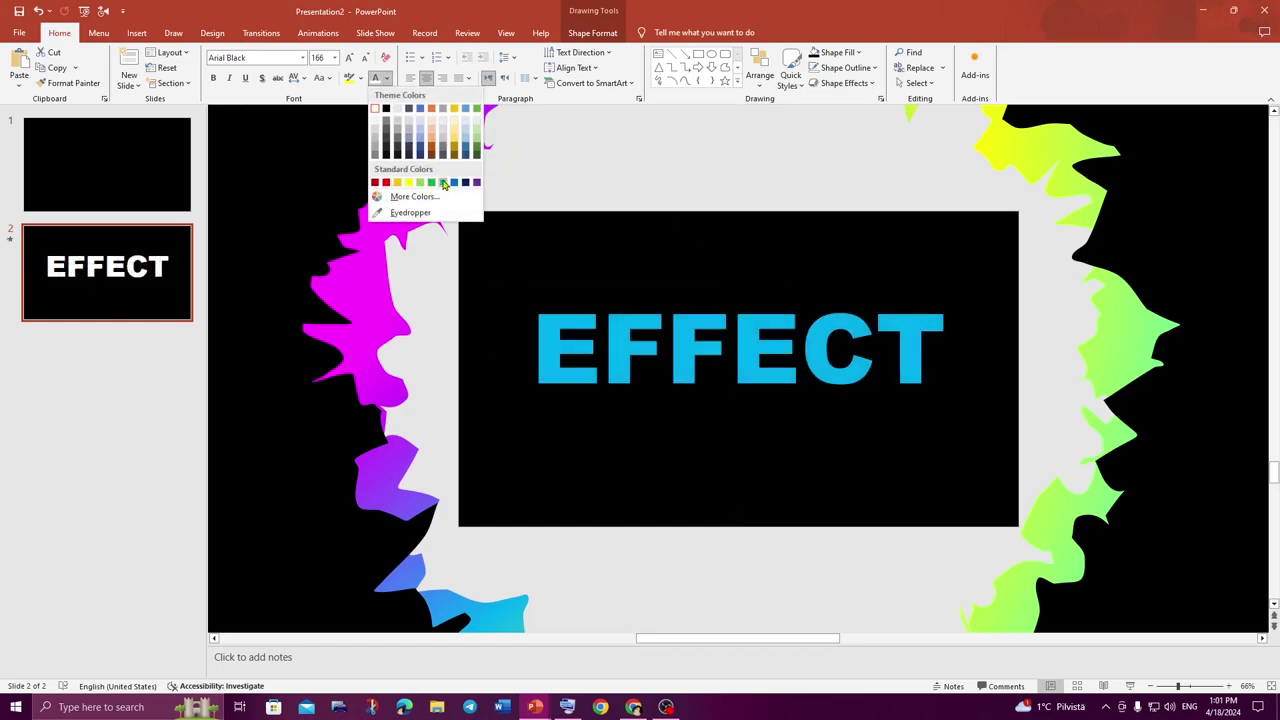
{"action": "left_click", "coordinate": [413, 196]}
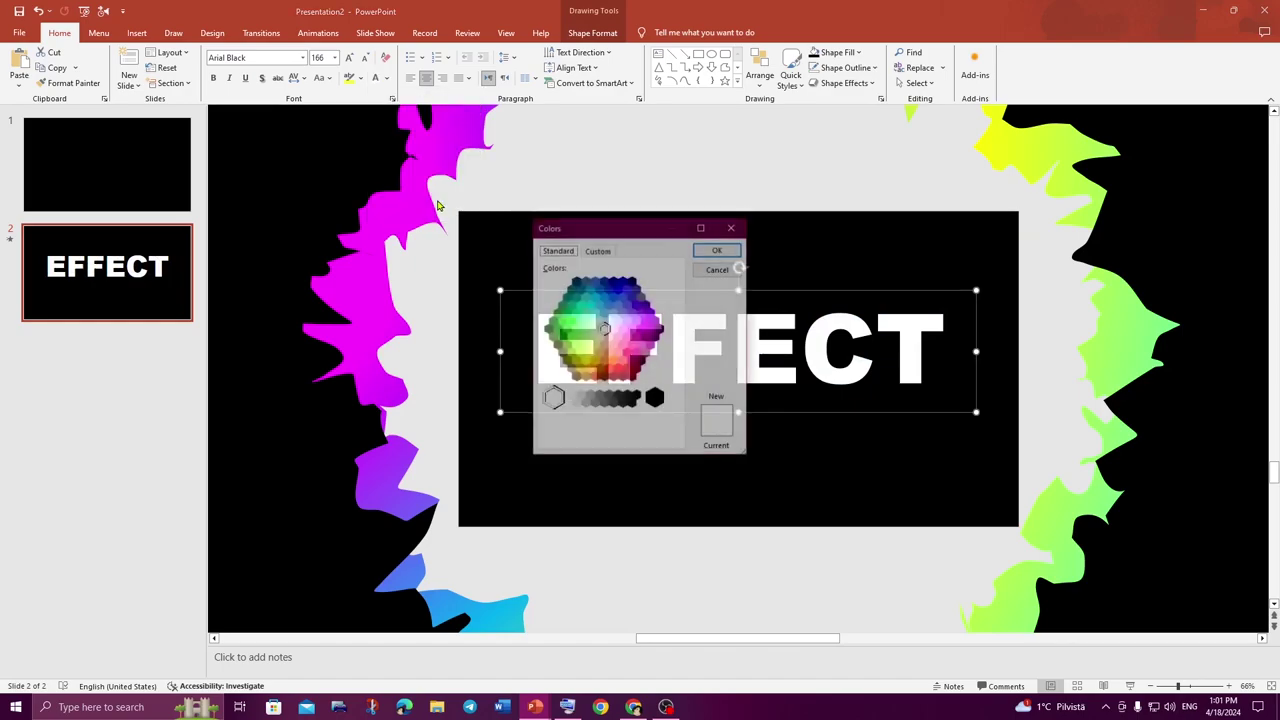
{"action": "left_click", "coordinate": [593, 308]}
{"action": "left_click", "coordinate": [717, 250]}
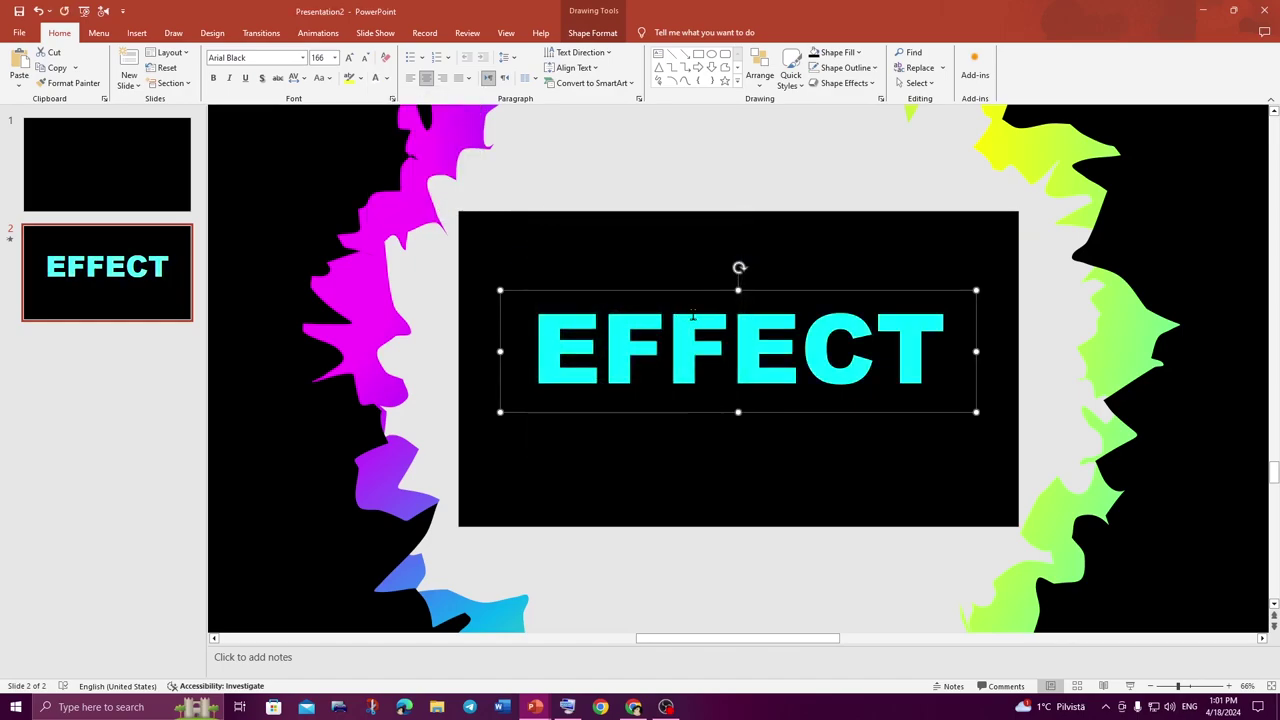
Recolour the second letter, the first F, light green
{"action": "left_click_drag", "start_coordinate": [666, 350], "coordinate": [602, 350]}
{"action": "left_click", "coordinate": [387, 78]}
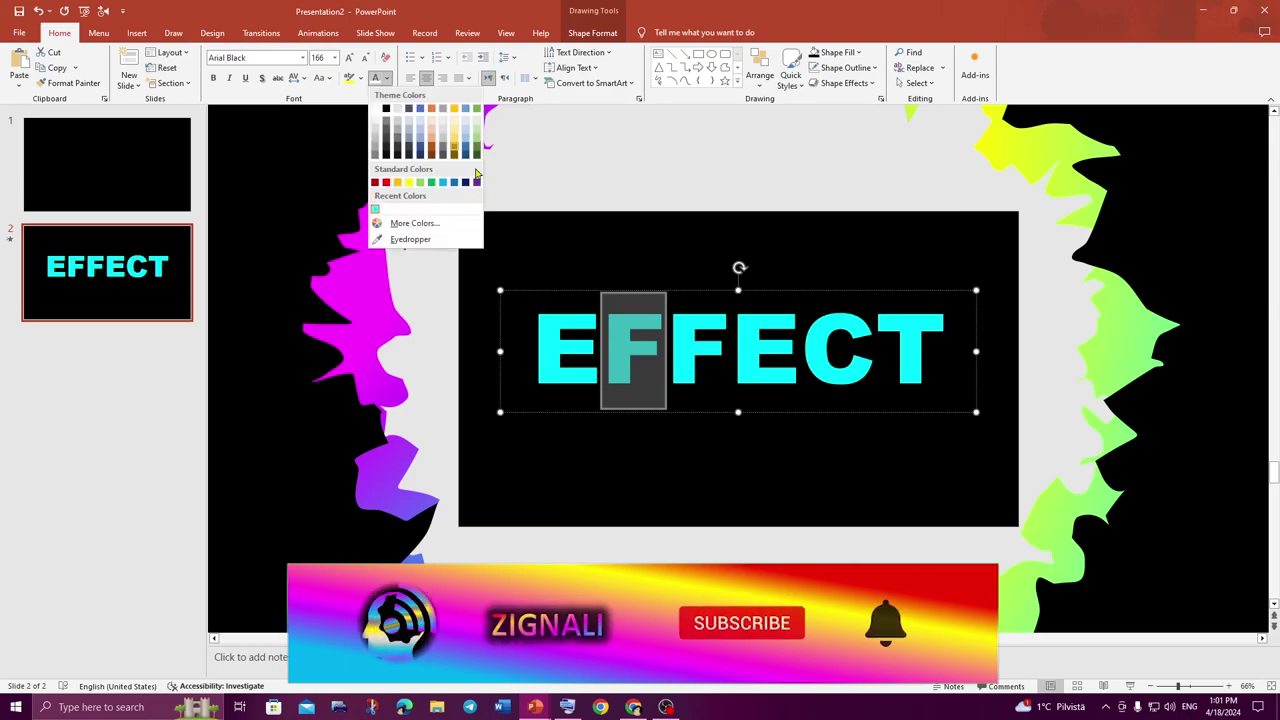
{"action": "left_click", "coordinate": [405, 223]}
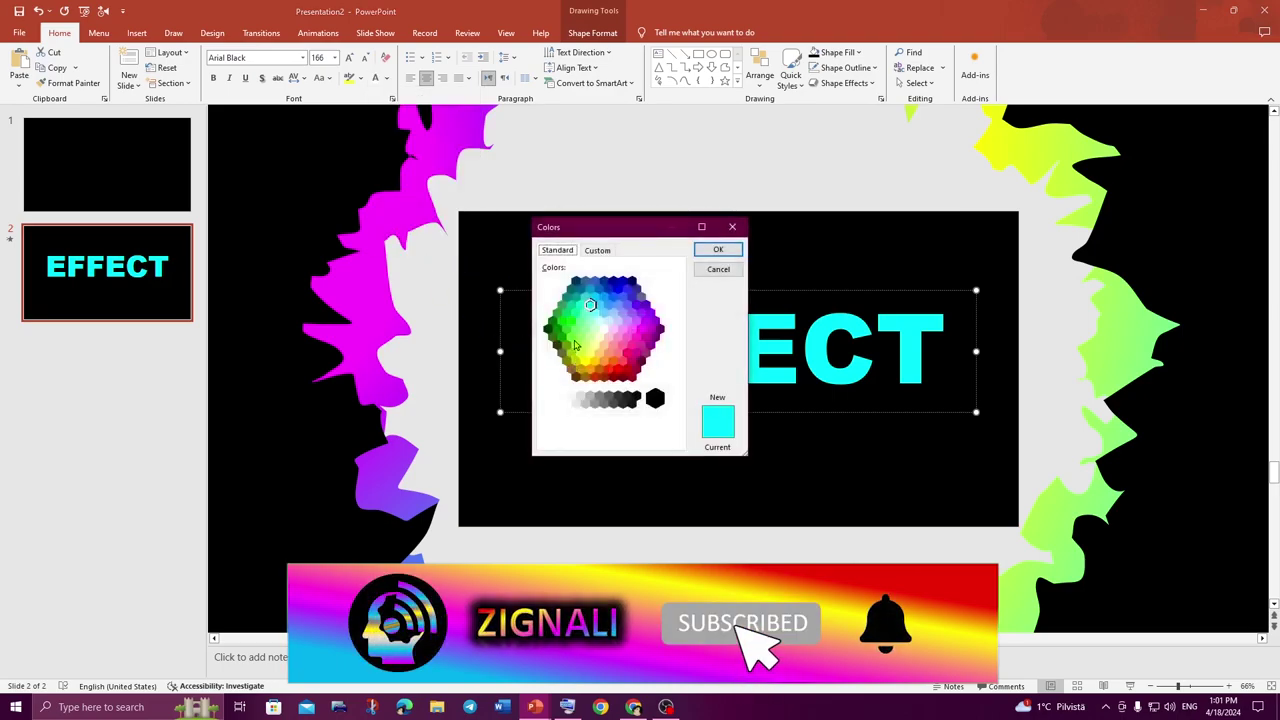
{"action": "left_click", "coordinate": [576, 345]}
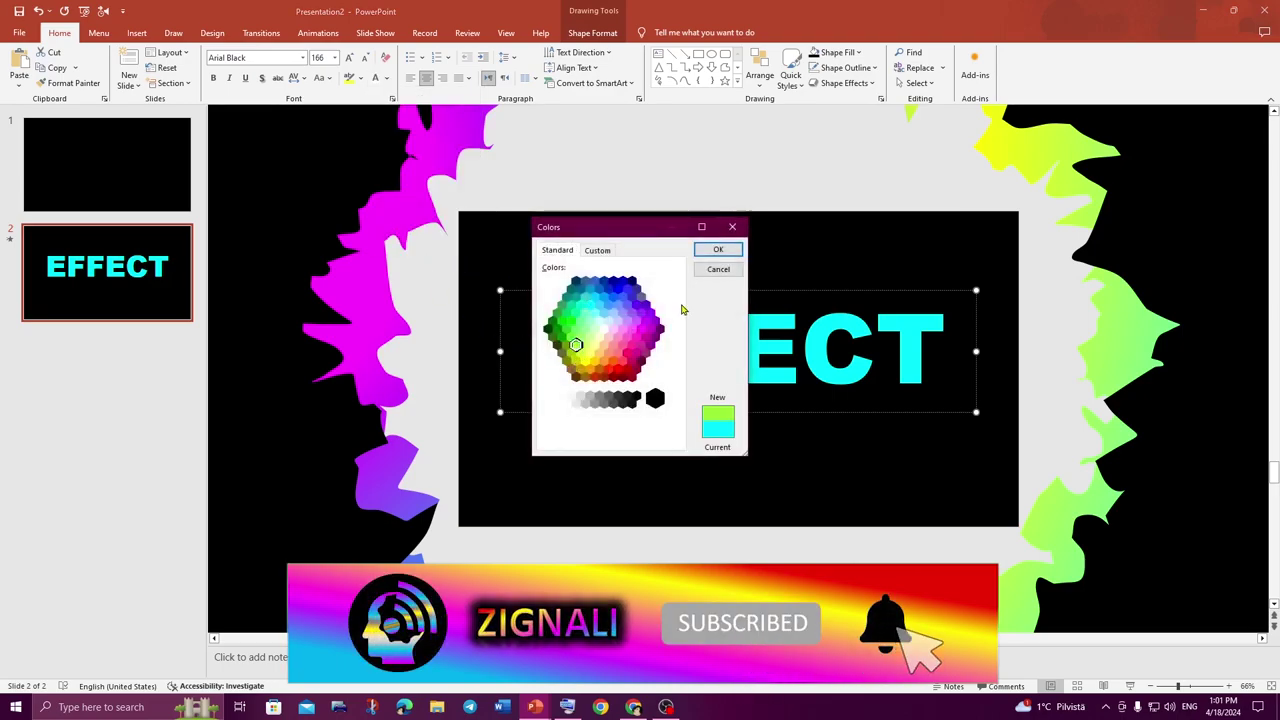
{"action": "left_click", "coordinate": [718, 249]}
{"action": "left_click", "coordinate": [671, 434]}
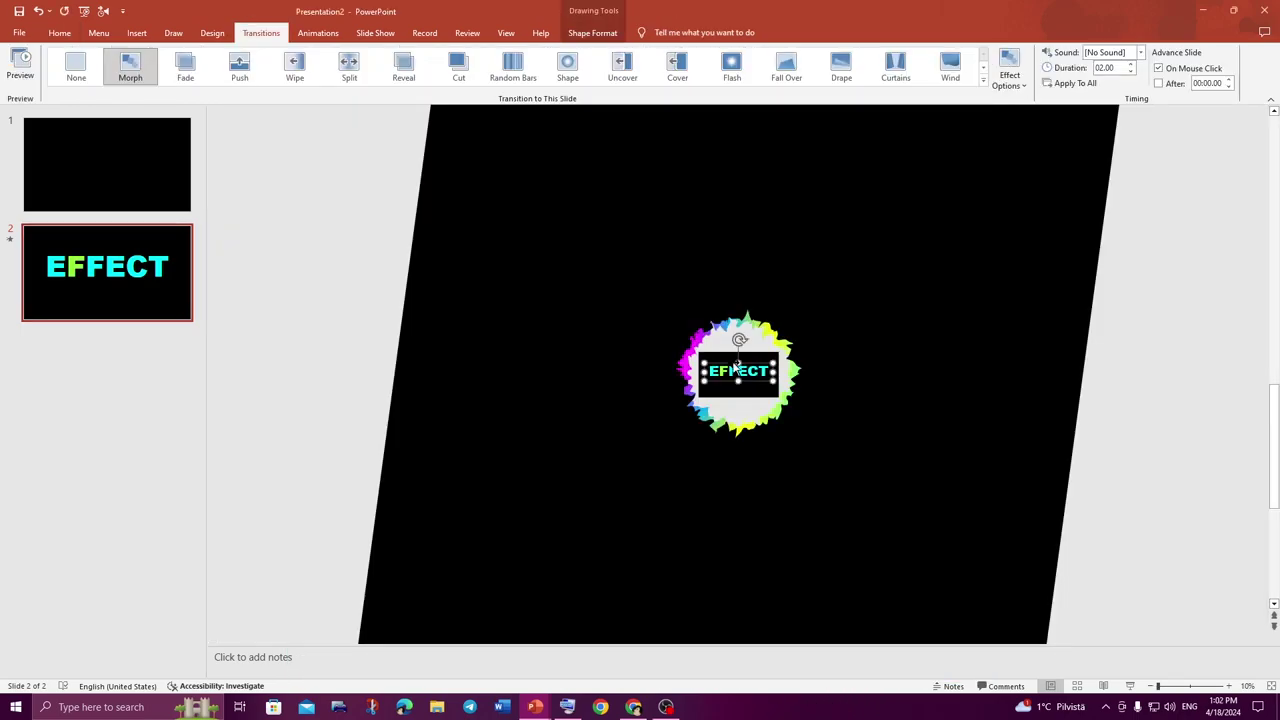
Copy the EFFECT title box and paste it onto slide 1
{"action": "right_click", "coordinate": [735, 368]}
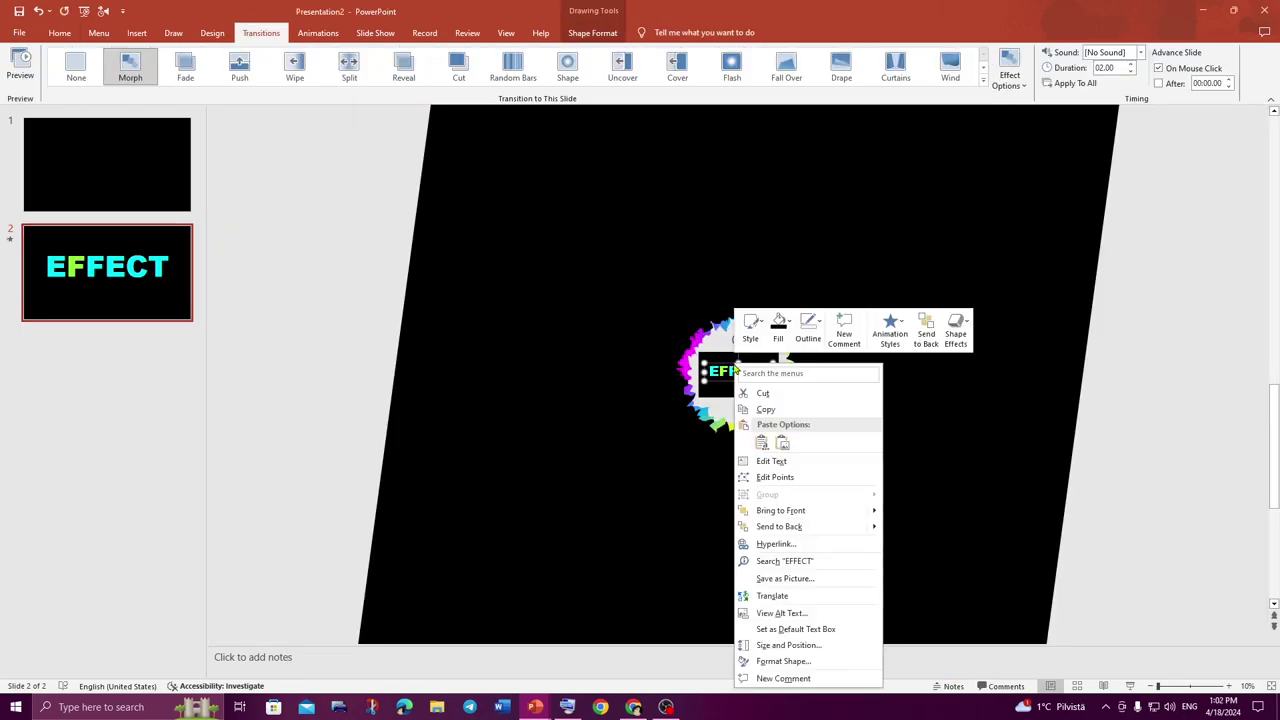
{"action": "key", "text": "Escape"}
{"action": "left_click", "coordinate": [146, 194]}
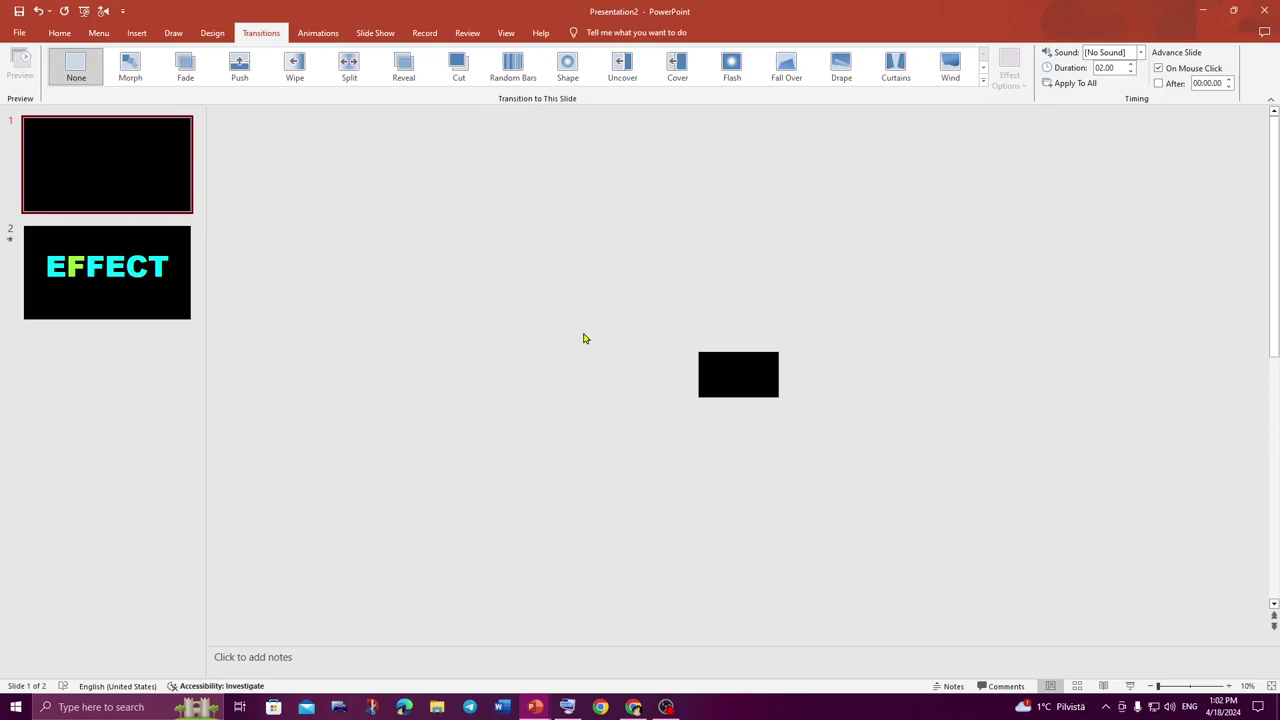
{"action": "scroll", "coordinate": [584, 338], "scroll_direction": "up", "scroll_amount": 5}
{"action": "scroll", "coordinate": [584, 338], "scroll_direction": "down", "scroll_amount": 2}
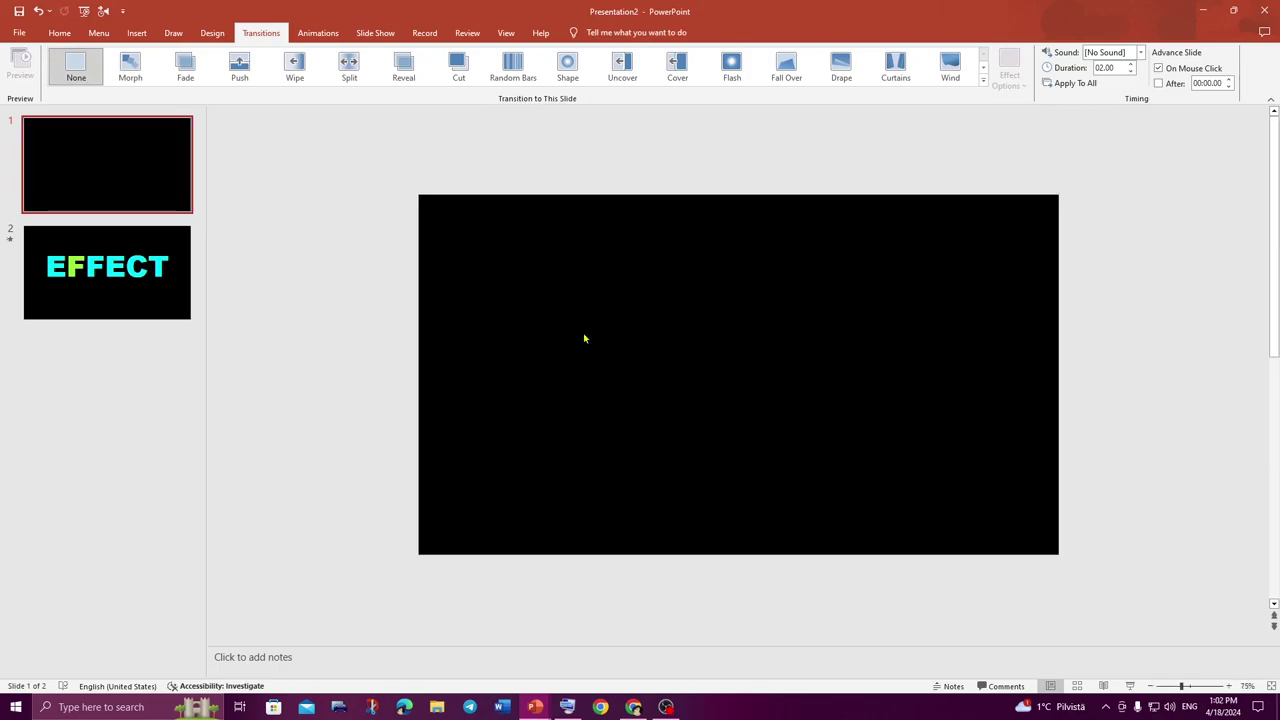
{"action": "key", "text": "ctrl+v"}
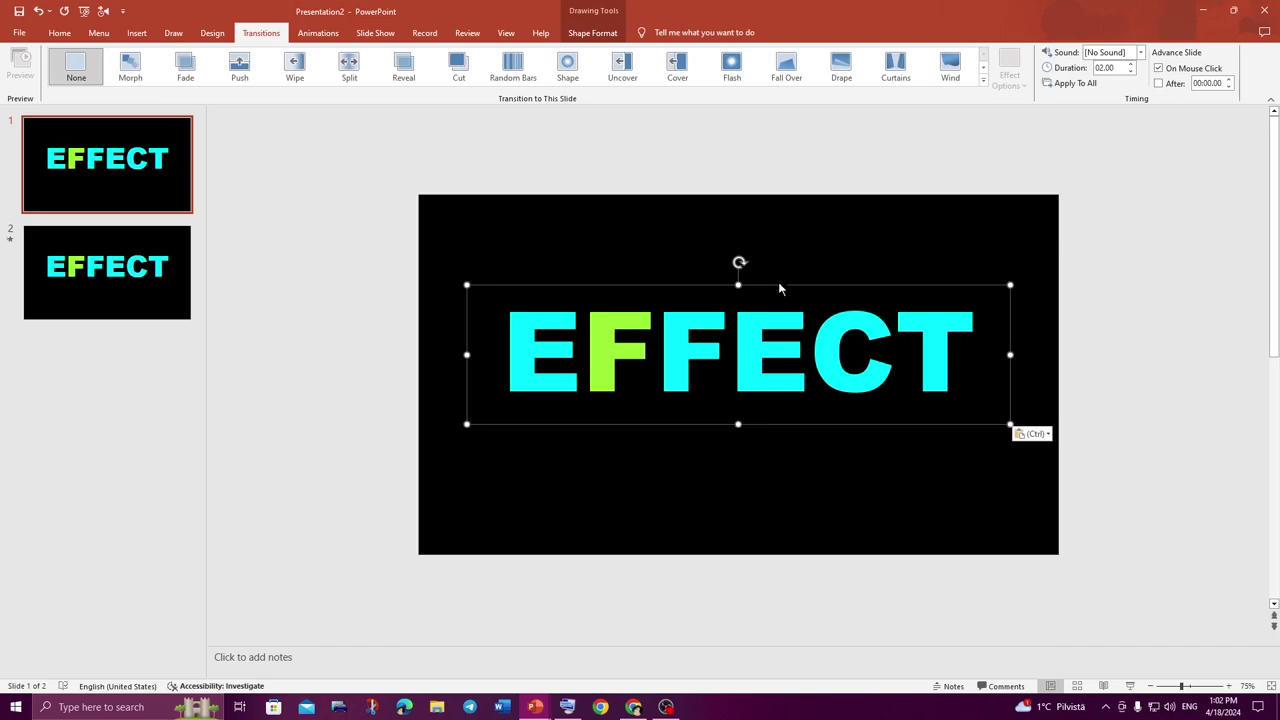
Nudge the pasted title above slide 1's top edge, then return to slide 2
{"action": "scroll", "coordinate": [779, 284], "scroll_direction": "down", "scroll_amount": 1}
{"action": "key", "text": "Up"}
{"action": "key", "text": "Up"}
{"action": "key", "text": "Up"}
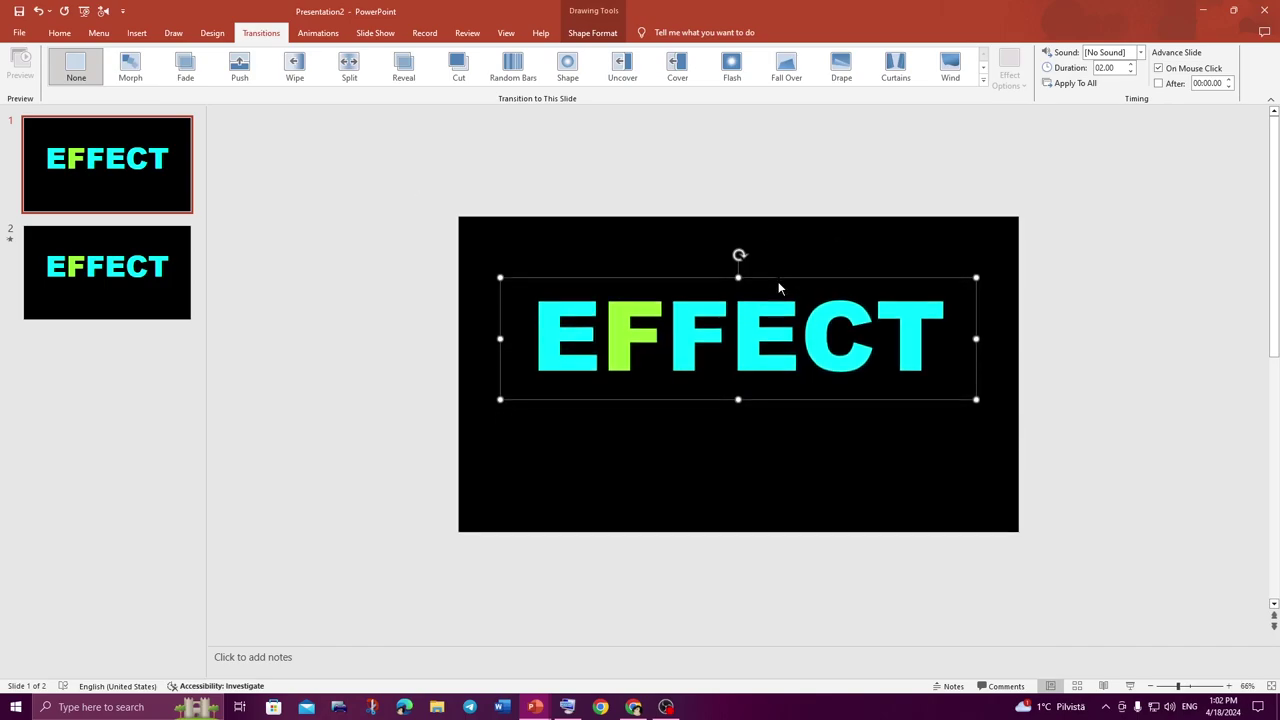
{"action": "key", "text": "Up"}
{"action": "key", "text": "Up"}
{"action": "key", "text": "Up"}
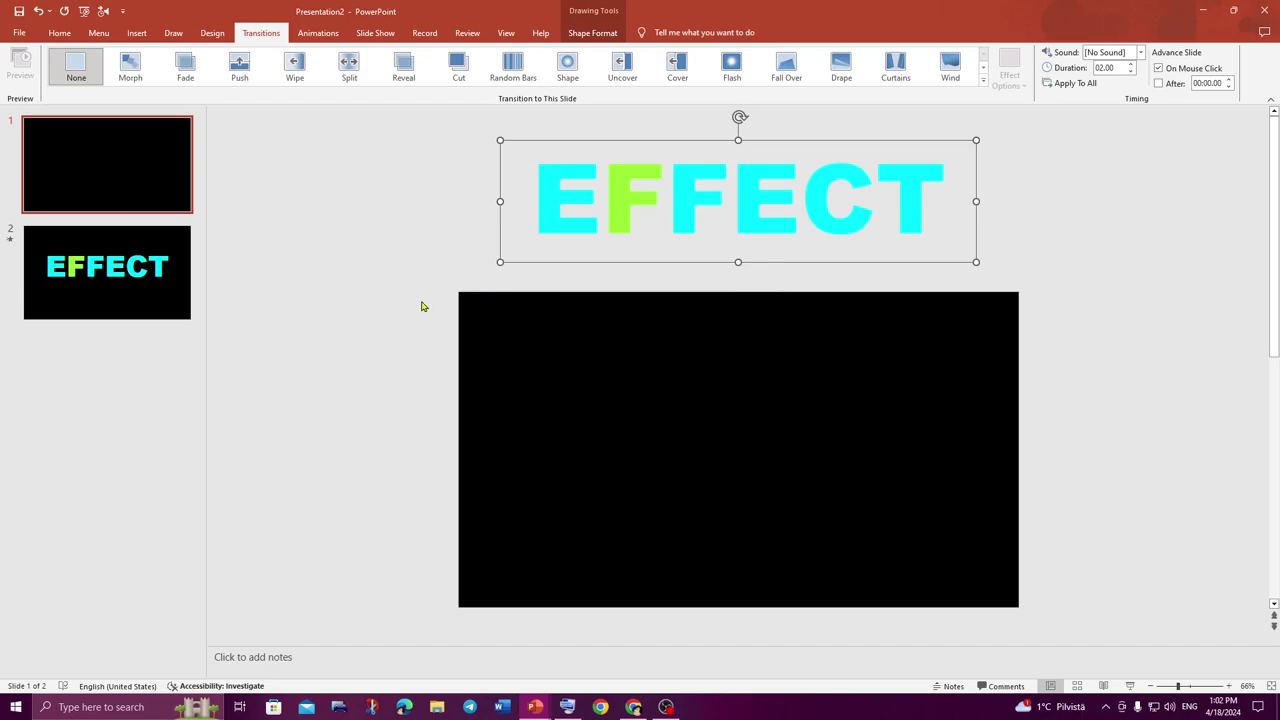
{"action": "left_click", "coordinate": [405, 310]}
{"action": "left_click", "coordinate": [114, 262]}
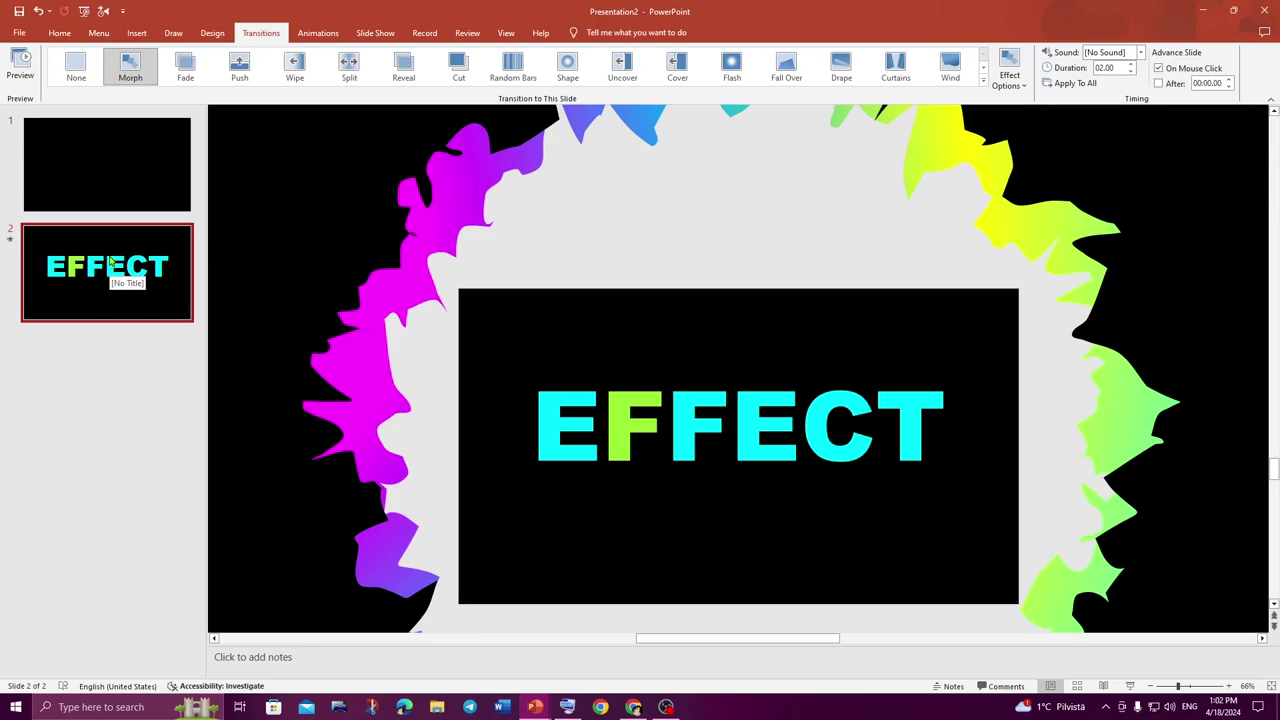
Preview the Morph into slide 2, then duplicate it and nudge the copy's EFFECT title above the slide top
{"action": "left_click", "coordinate": [20, 66]}
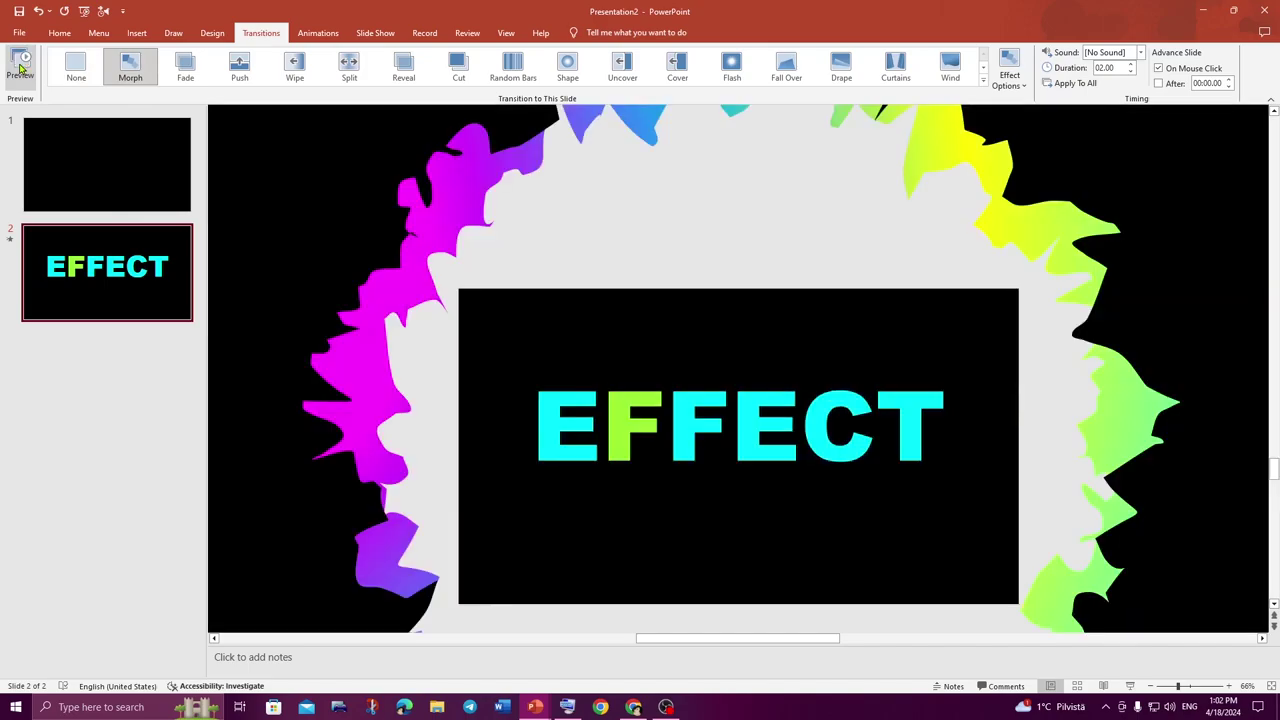
{"action": "left_click", "coordinate": [20, 66]}
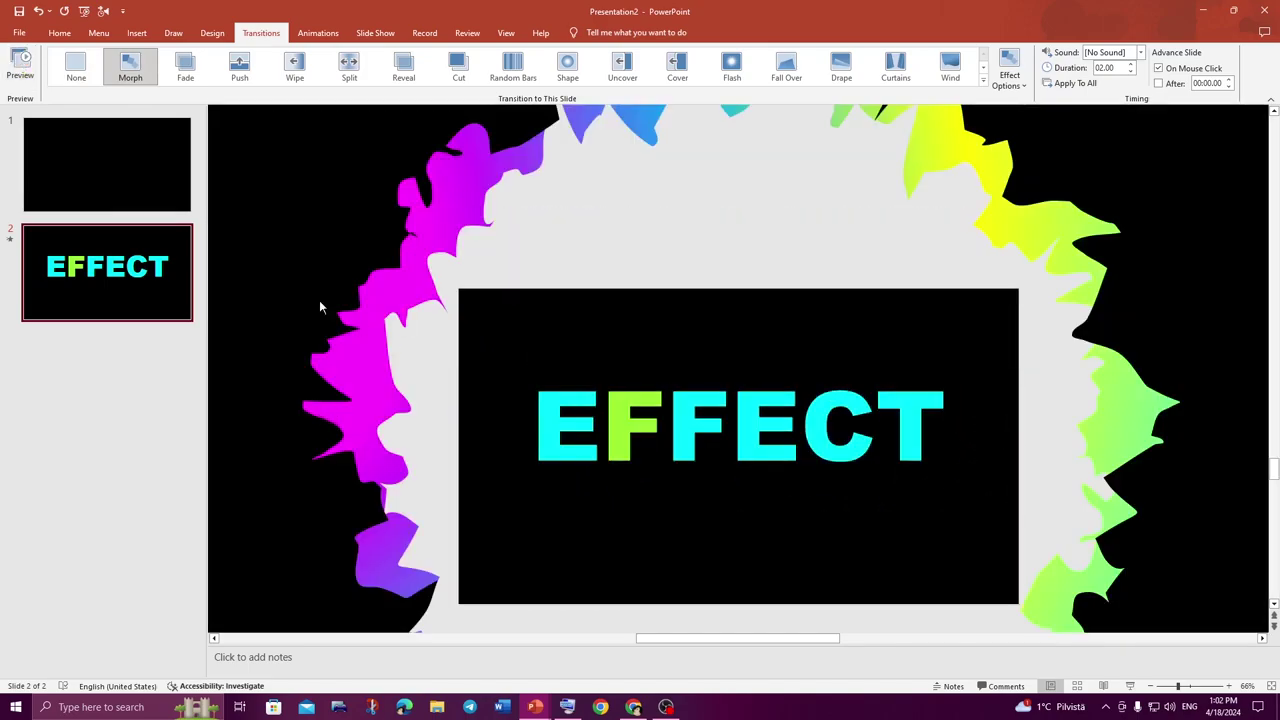
{"action": "key", "text": "ctrl+d"}
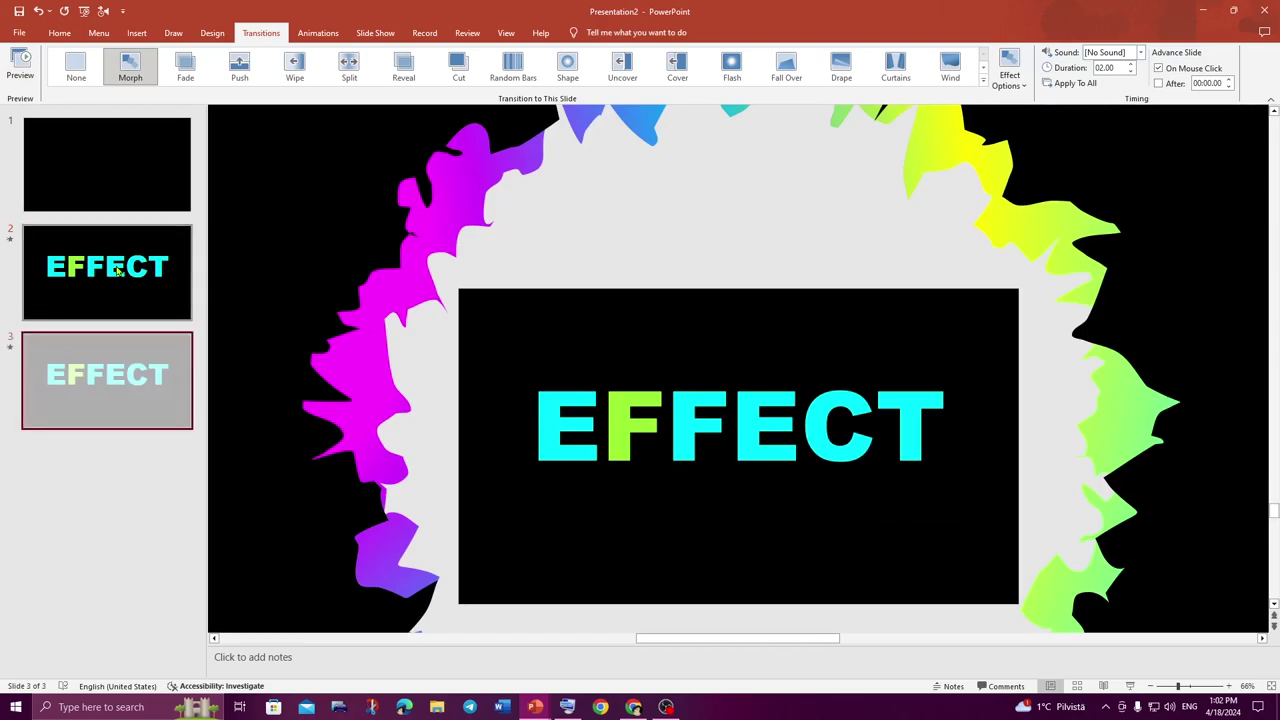
{"action": "left_click", "coordinate": [619, 420]}
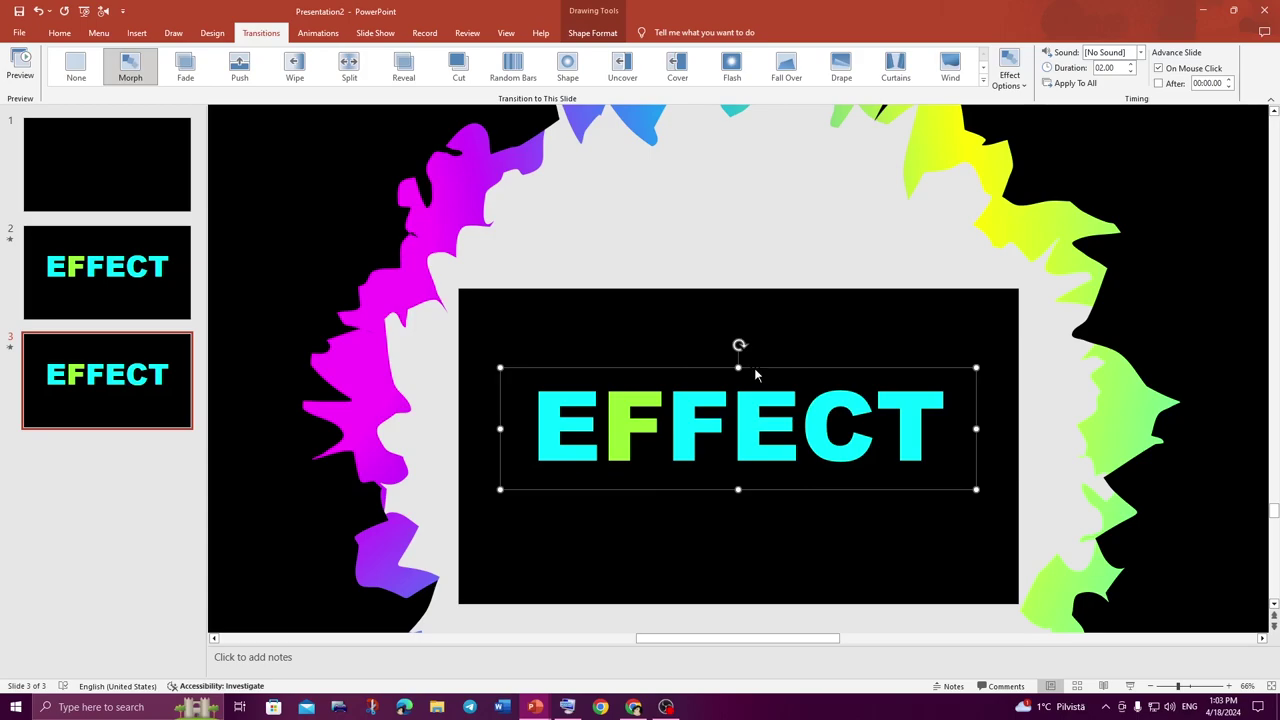
{"action": "key", "text": "Up"}
{"action": "key", "text": "Up"}
{"action": "key", "text": "Up"}
{"action": "key", "text": "Up"}
{"action": "key", "text": "Up"}
{"action": "key", "text": "Up"}
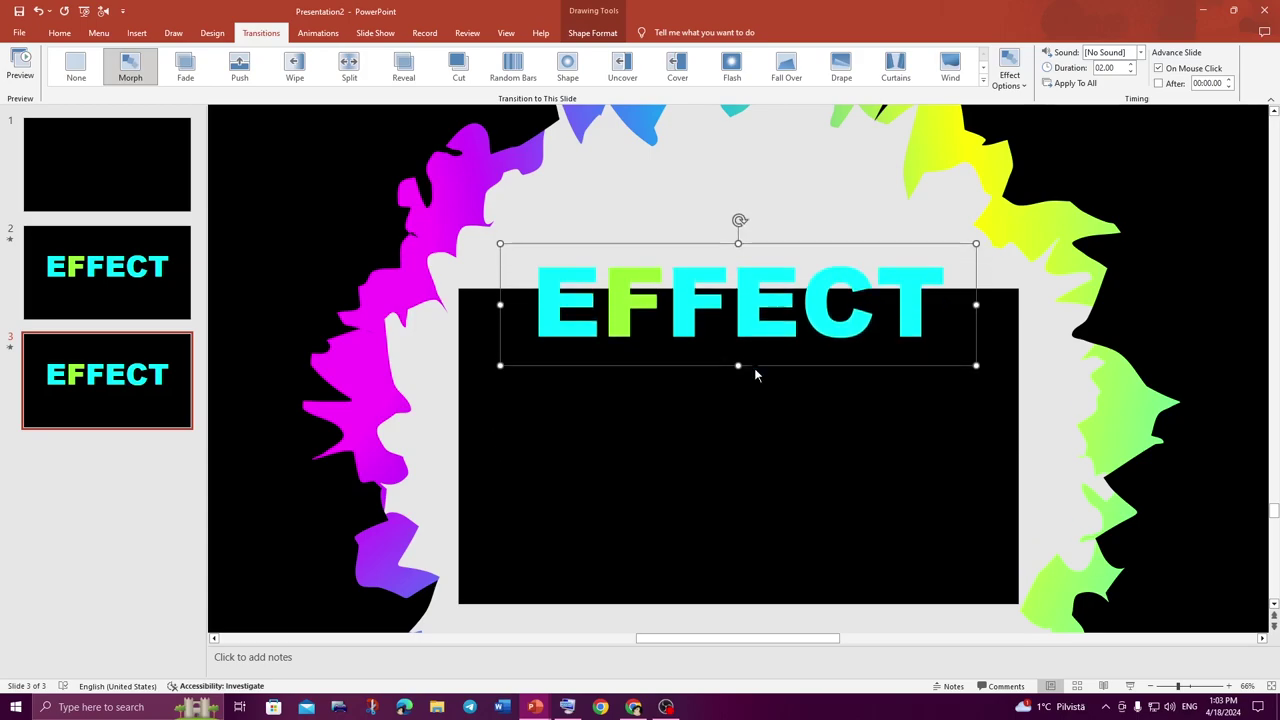
{"action": "key", "text": "Up"}
{"action": "key", "text": "Up"}
{"action": "key", "text": "Up"}
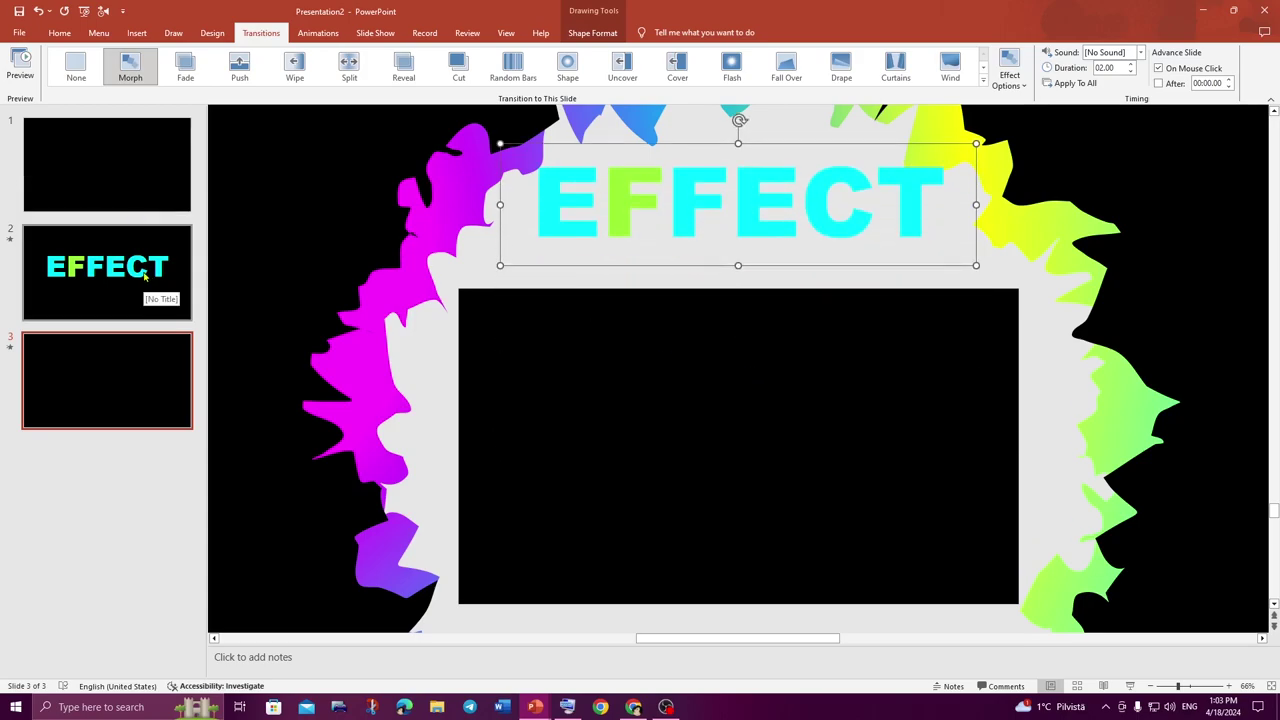
Move the raised-title copy to position 2 and preview the Morph into the centred-title last slide
{"action": "left_click_drag", "start_coordinate": [146, 290], "coordinate": [148, 395]}
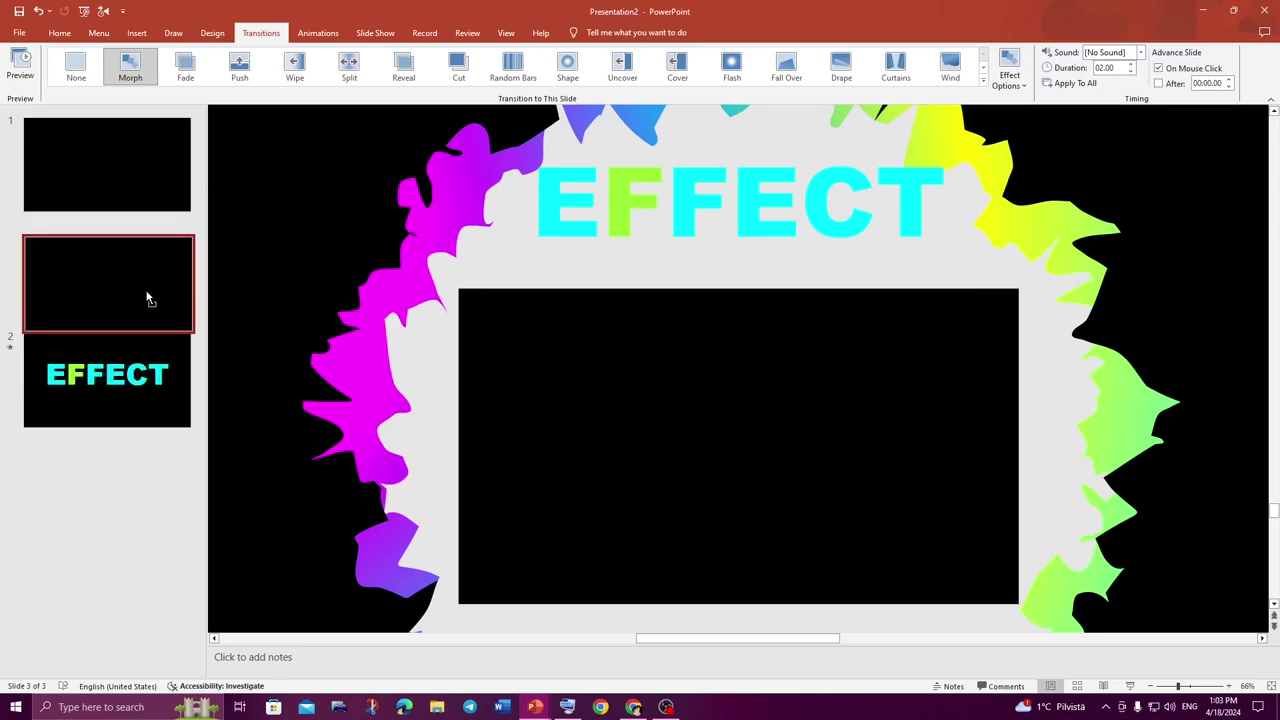
{"action": "left_click", "coordinate": [143, 380]}
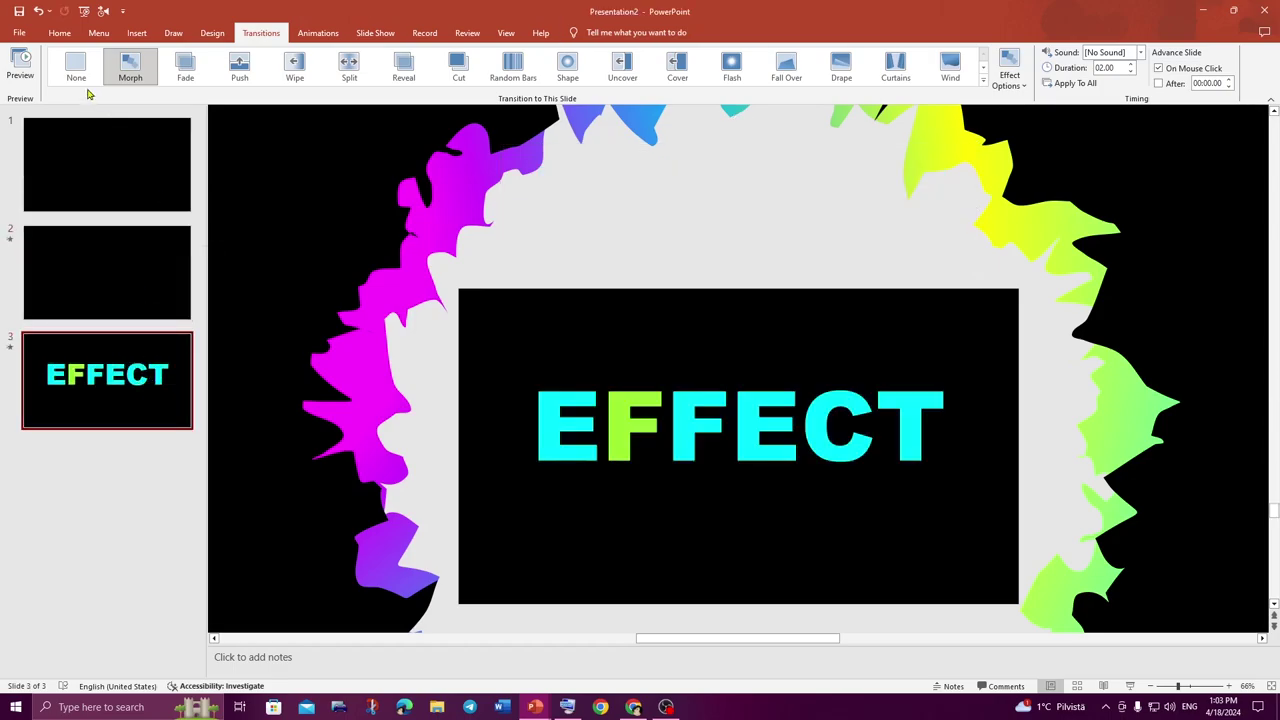
{"action": "left_click", "coordinate": [19, 76]}
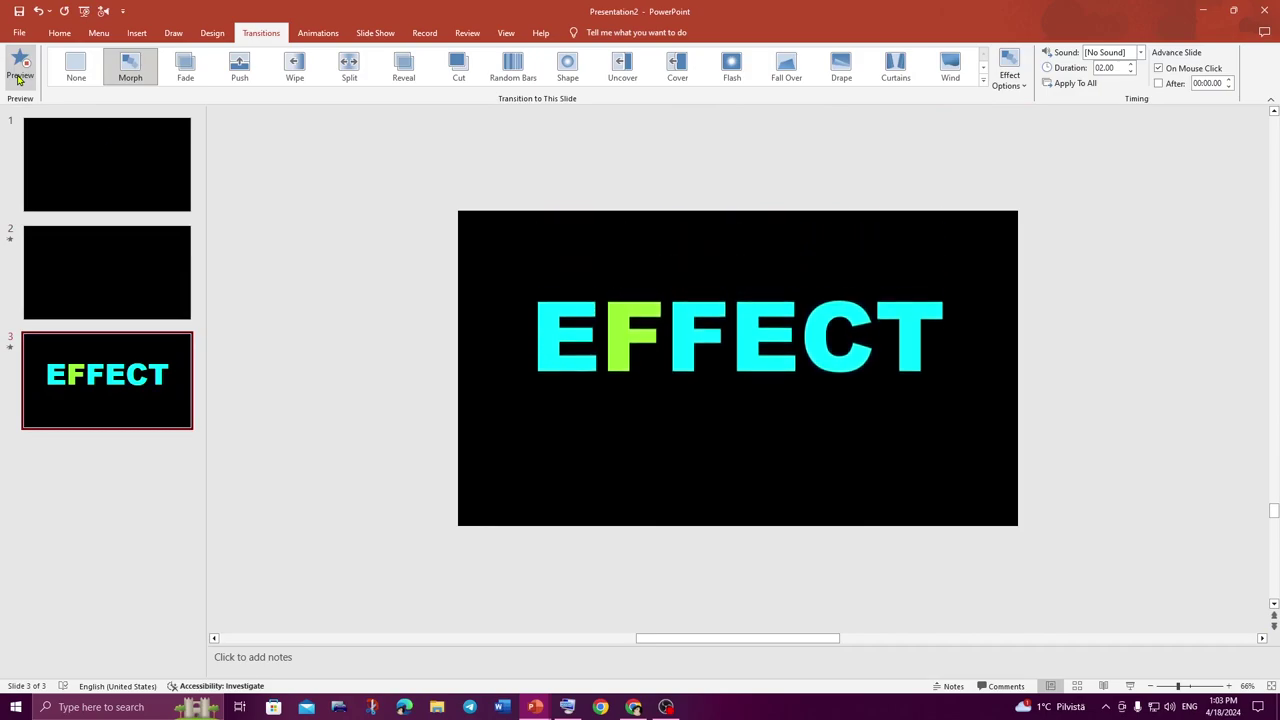
Run the slide show from slide 1 and advance through the Morph transitions
{"action": "left_click", "coordinate": [131, 163]}
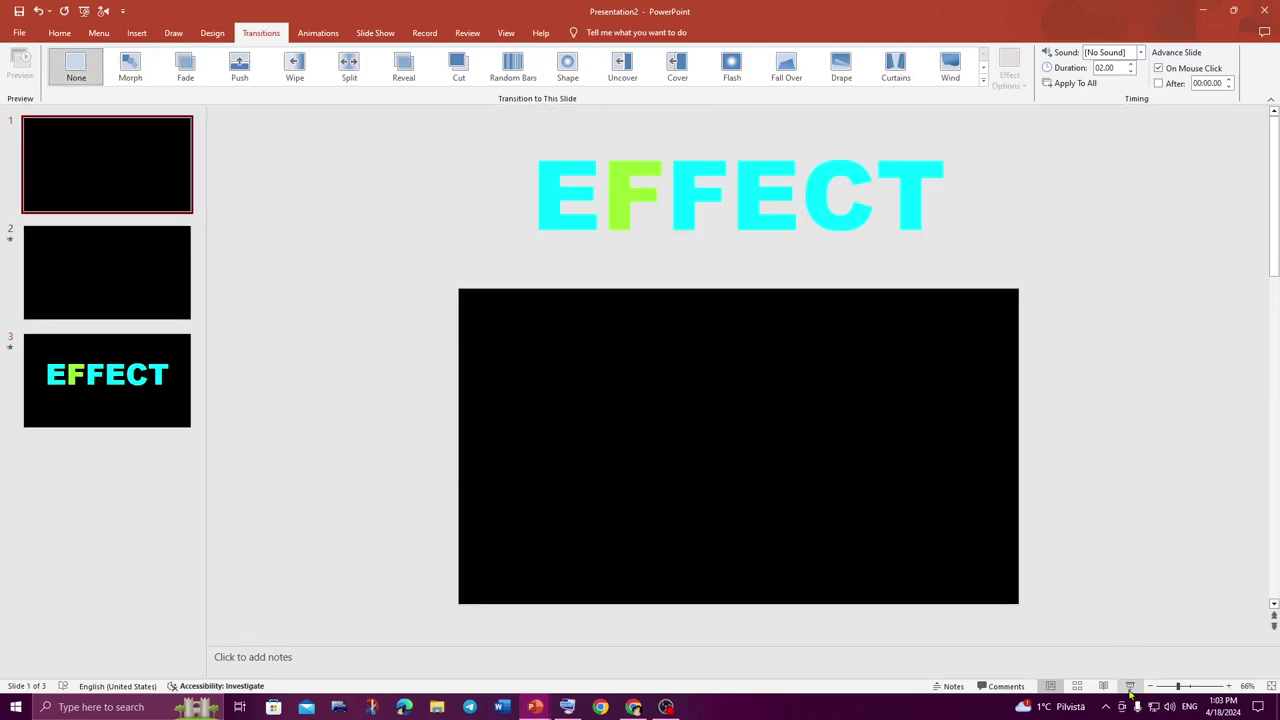
{"action": "left_click", "coordinate": [1130, 686]}
{"action": "left_click", "coordinate": [1200, 295]}
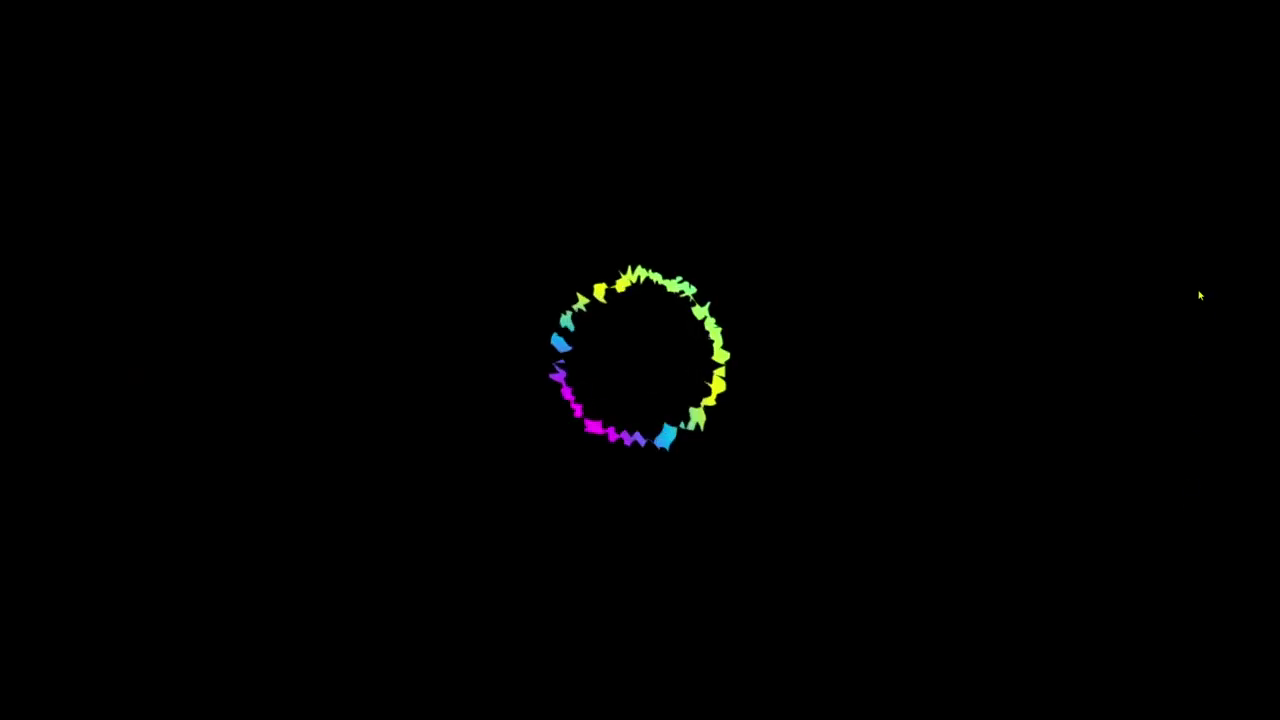